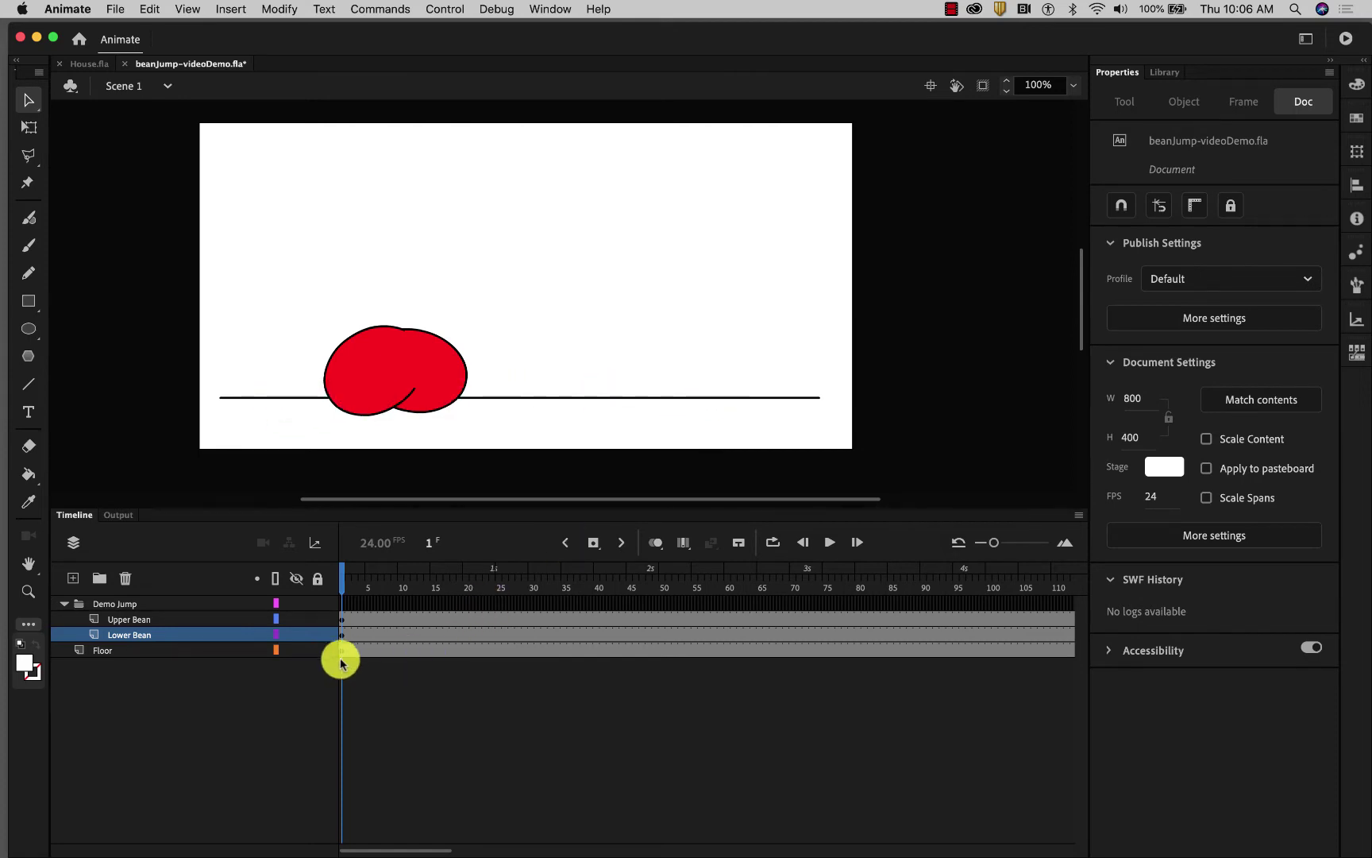
Lock all layers except Upper Bean and convert that layer's artwork to a movie clip symbol named Upper Bean.
{"action": "left_click", "coordinate": [318, 581]}
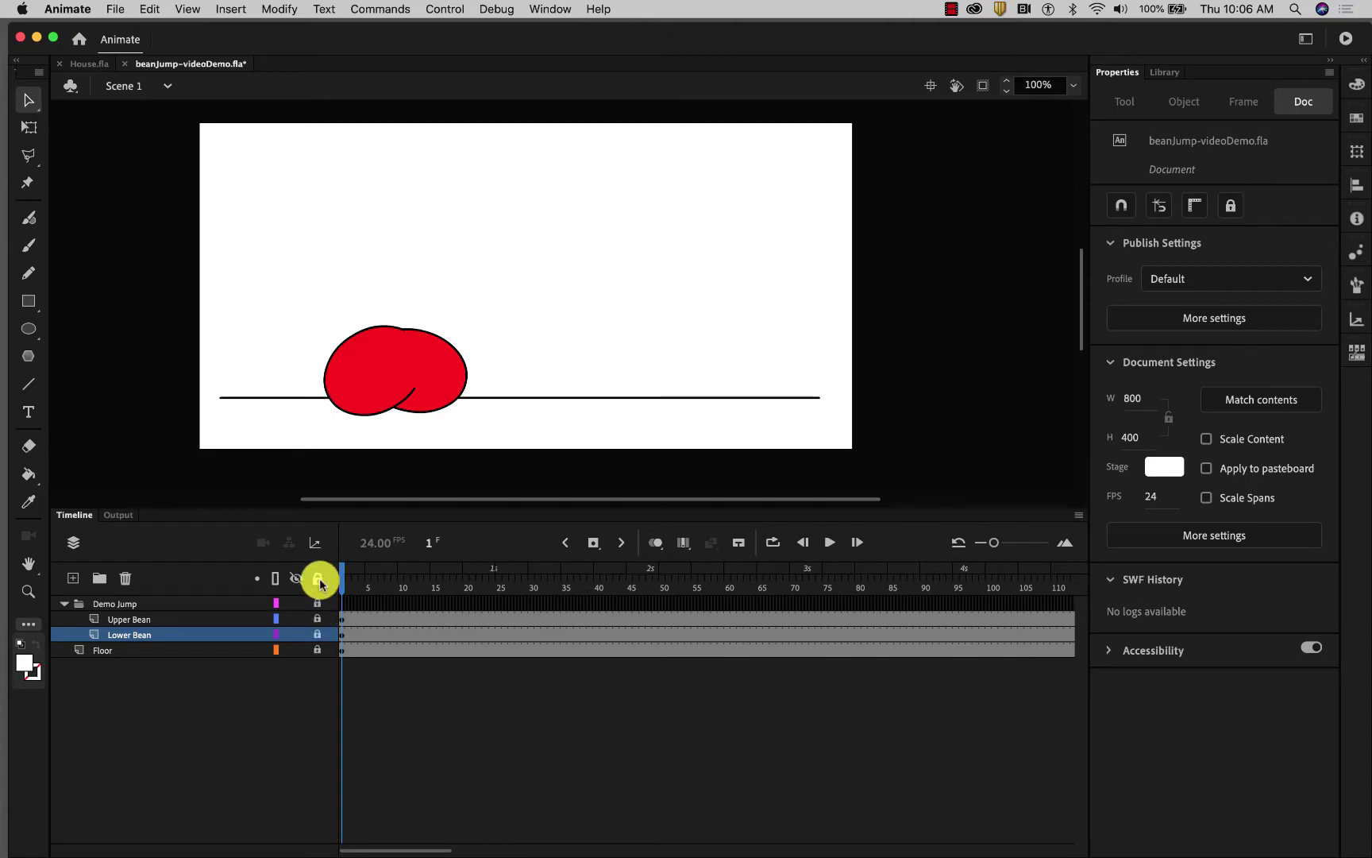
{"action": "left_click", "coordinate": [318, 619]}
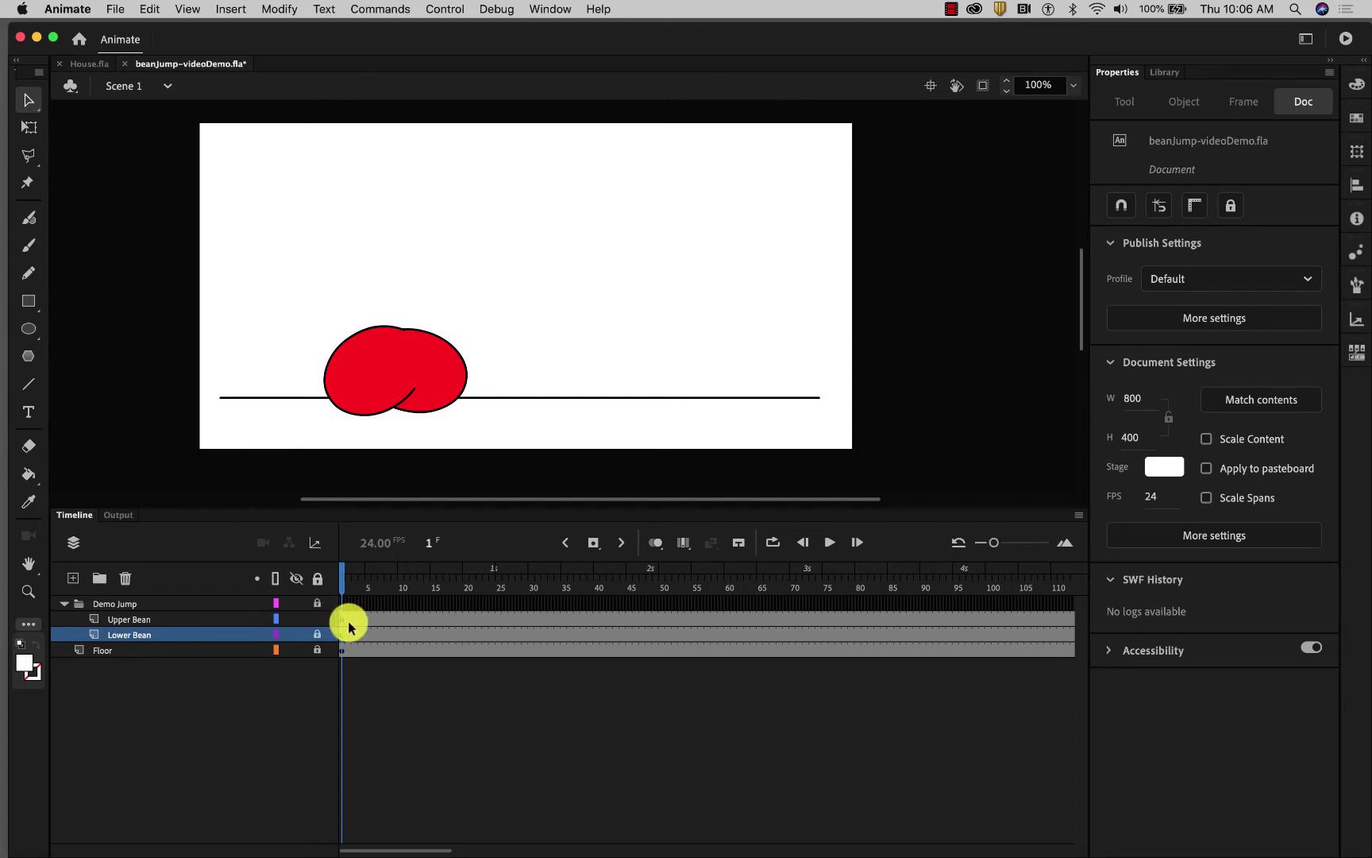
{"action": "left_click", "coordinate": [355, 623]}
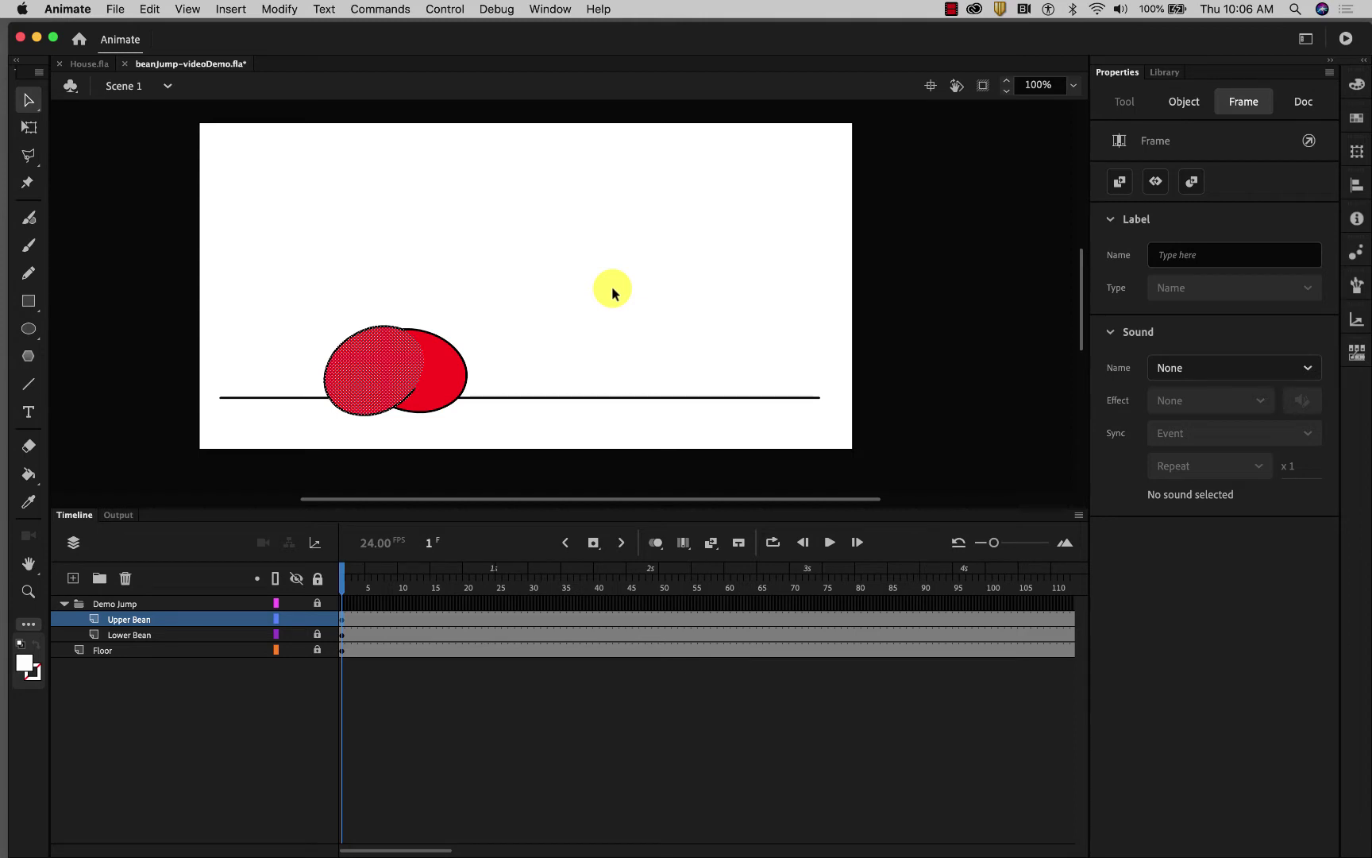
{"action": "left_click", "coordinate": [275, 10]}
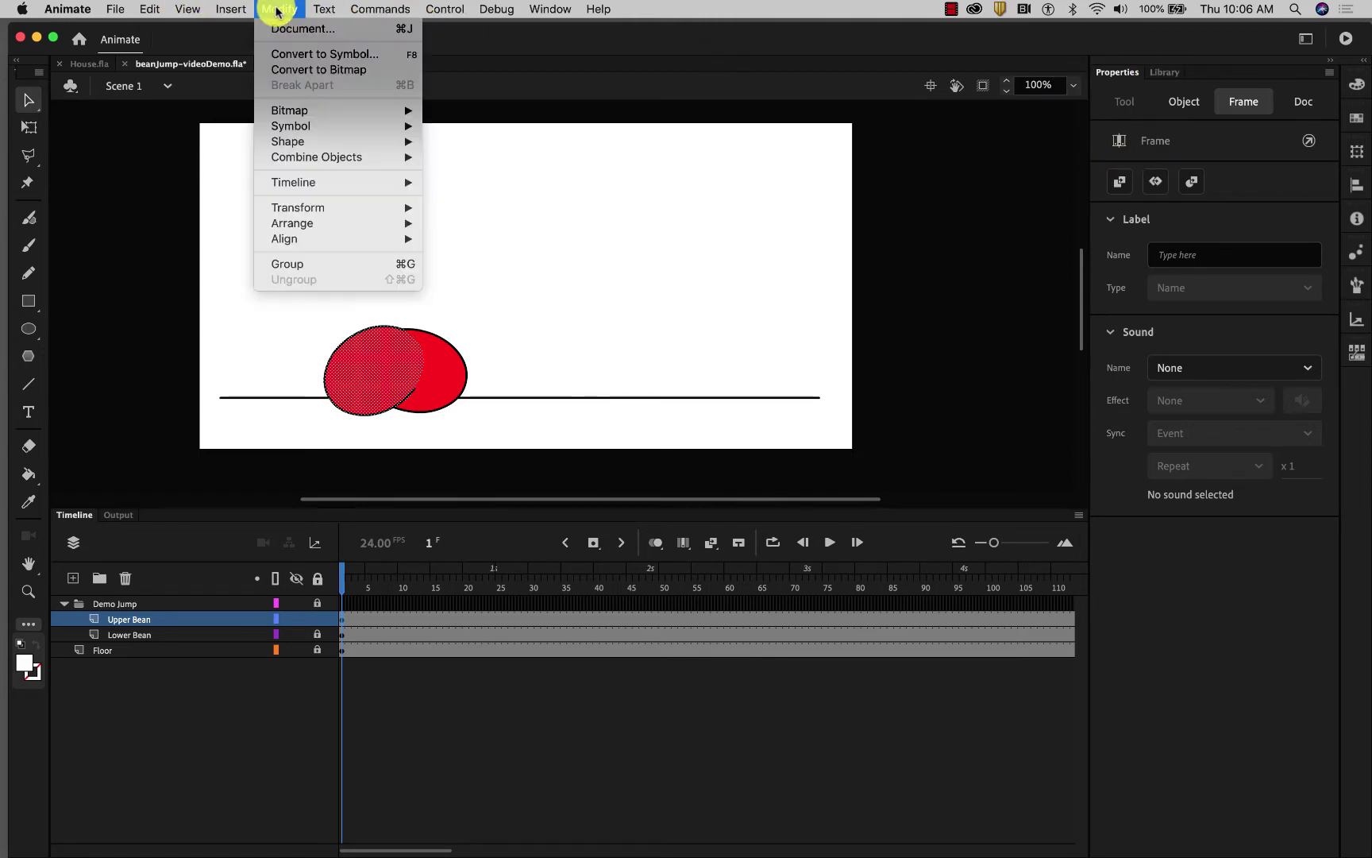
{"action": "left_click", "coordinate": [285, 54]}
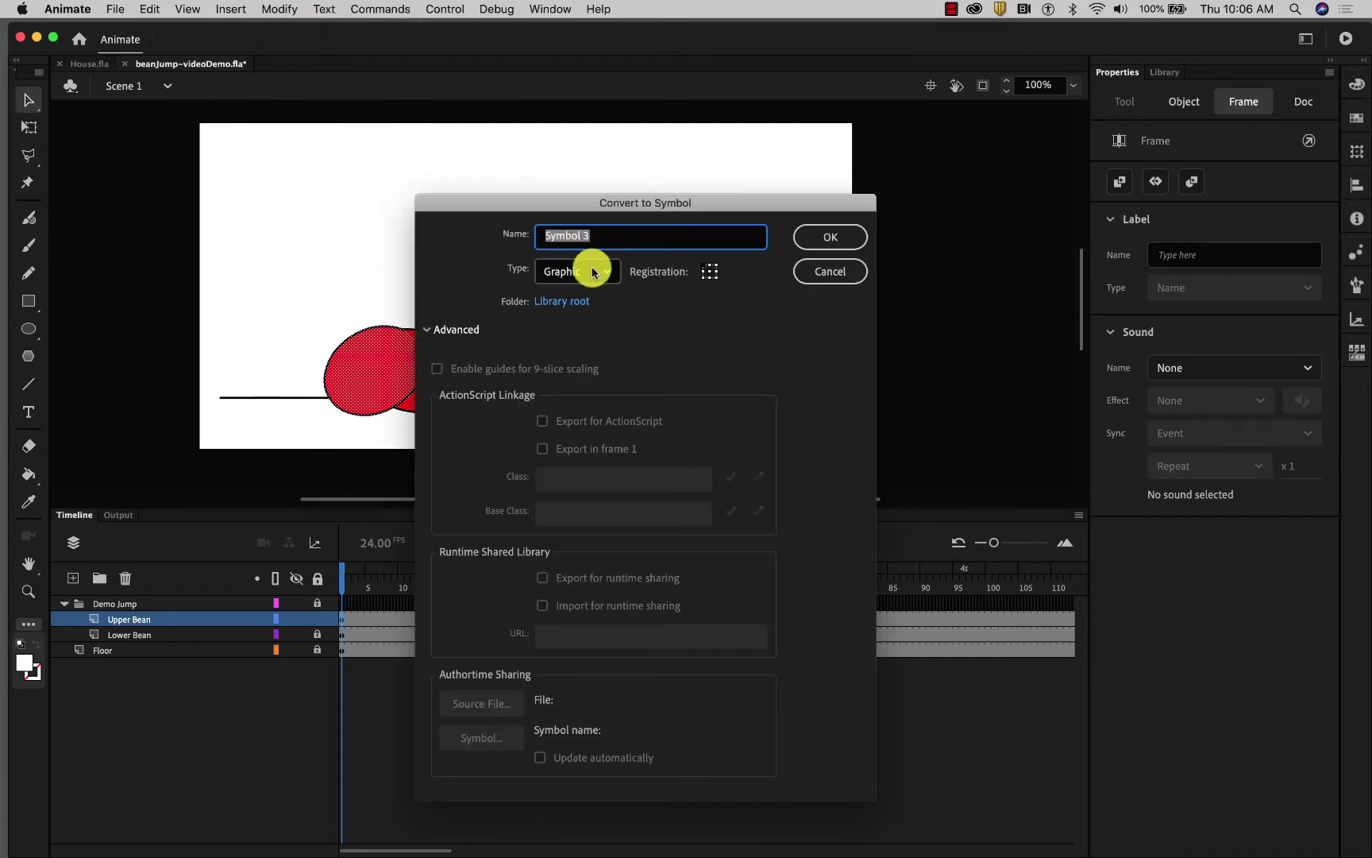
{"action": "type", "text": "Upper Bean"}
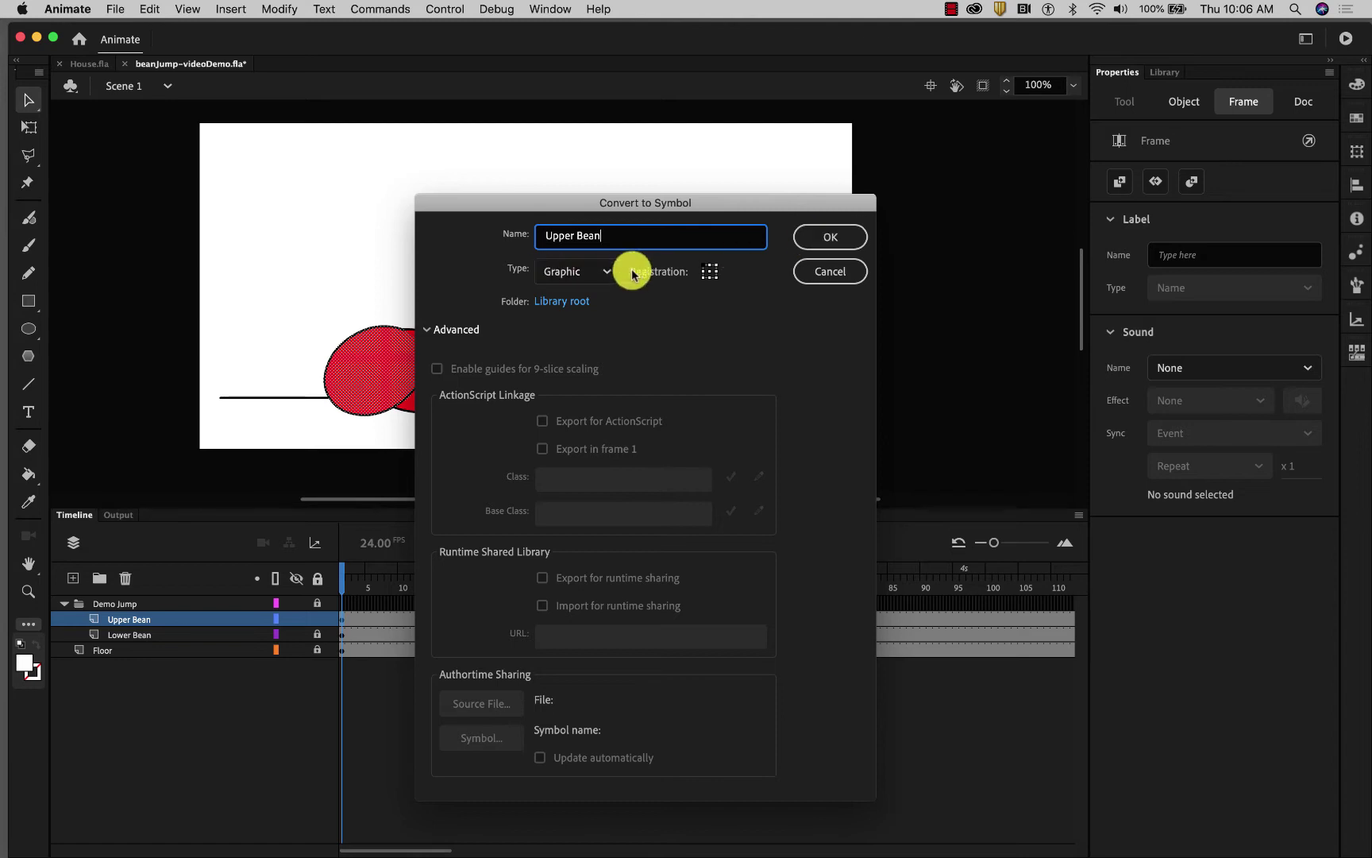
{"action": "left_click", "coordinate": [607, 272]}
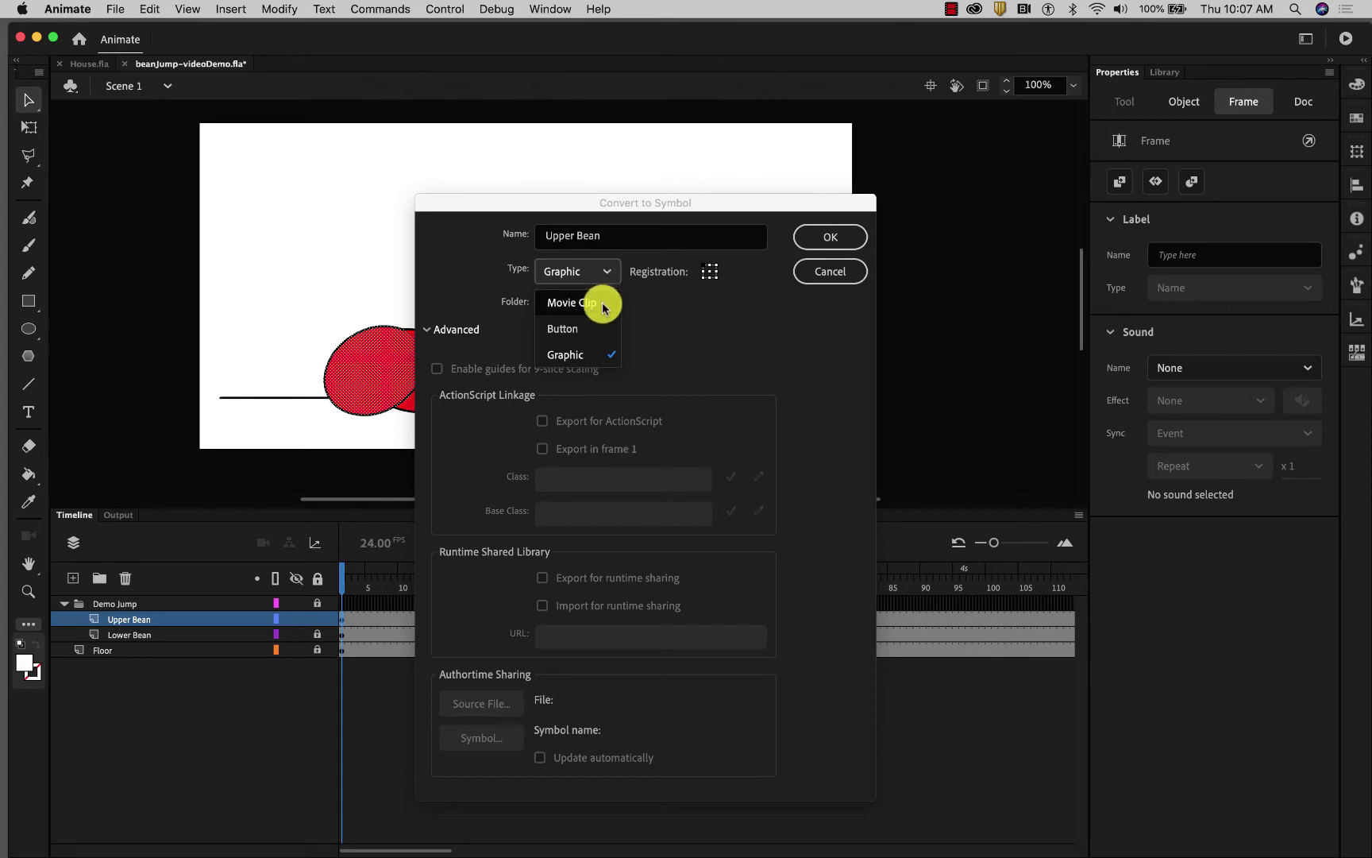
{"action": "left_click", "coordinate": [604, 307]}
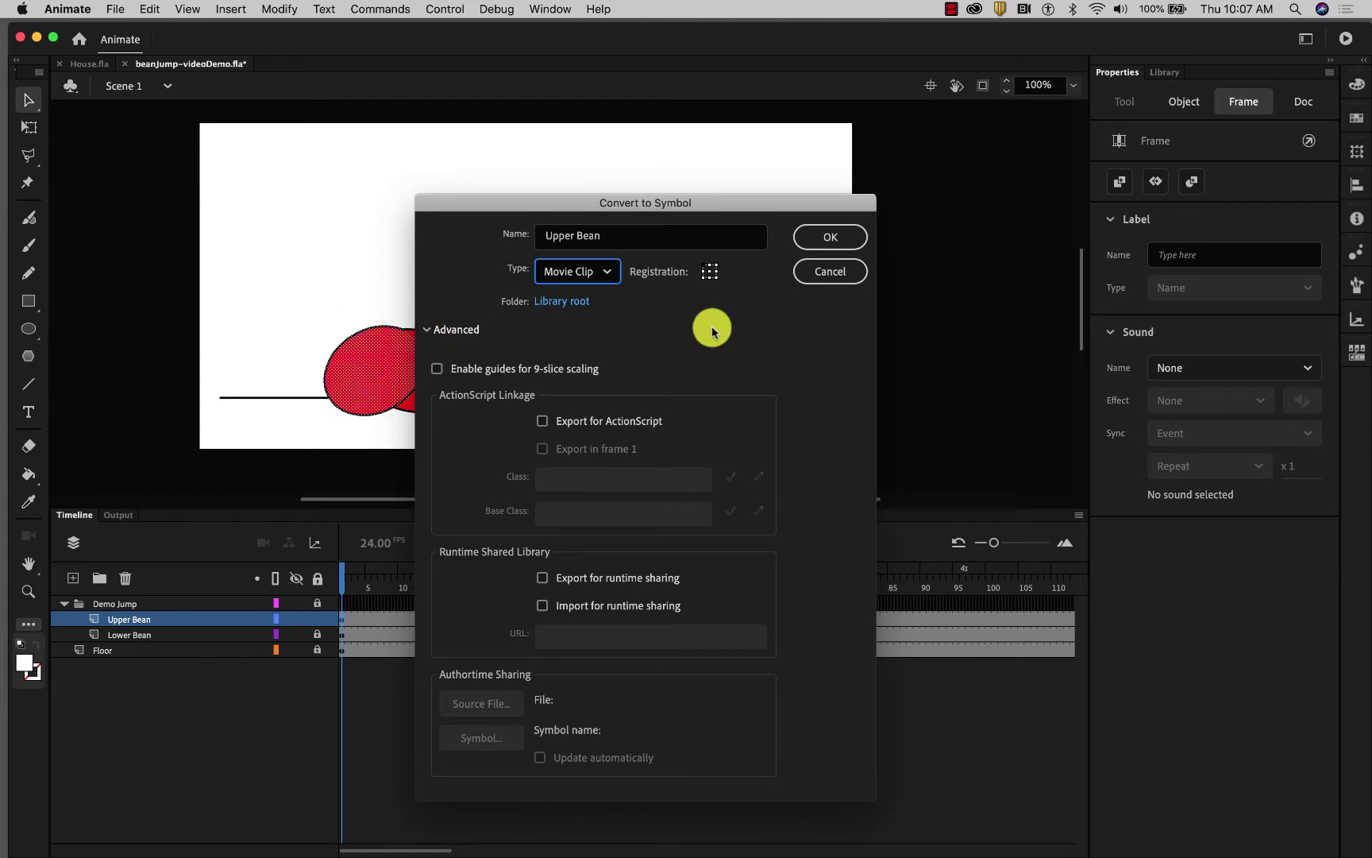
{"action": "left_click", "coordinate": [852, 237]}
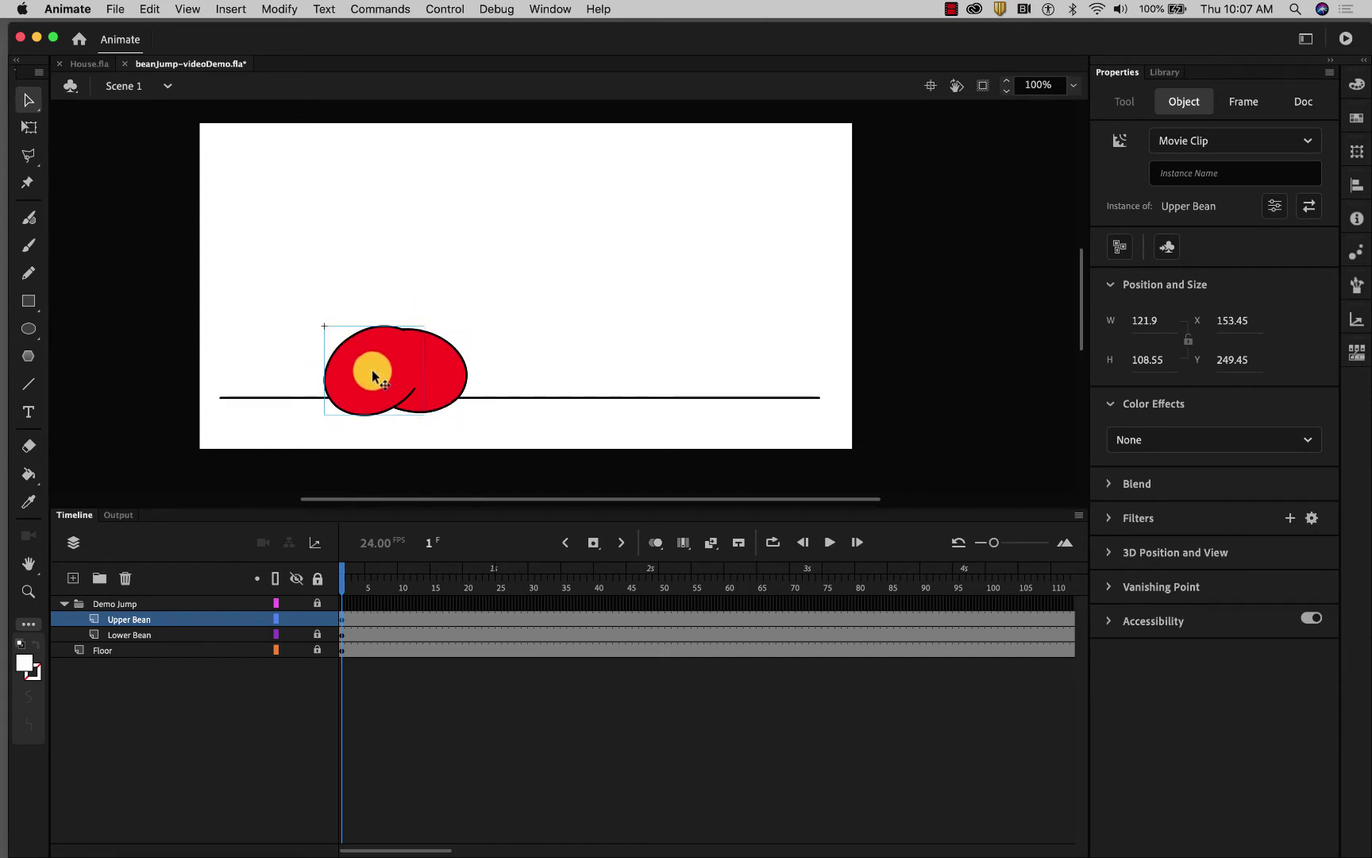
Lock the Upper Bean layer, unlock Lower Bean, and convert its artwork to a movie clip symbol named Lower Bean.
{"action": "left_click", "coordinate": [315, 618]}
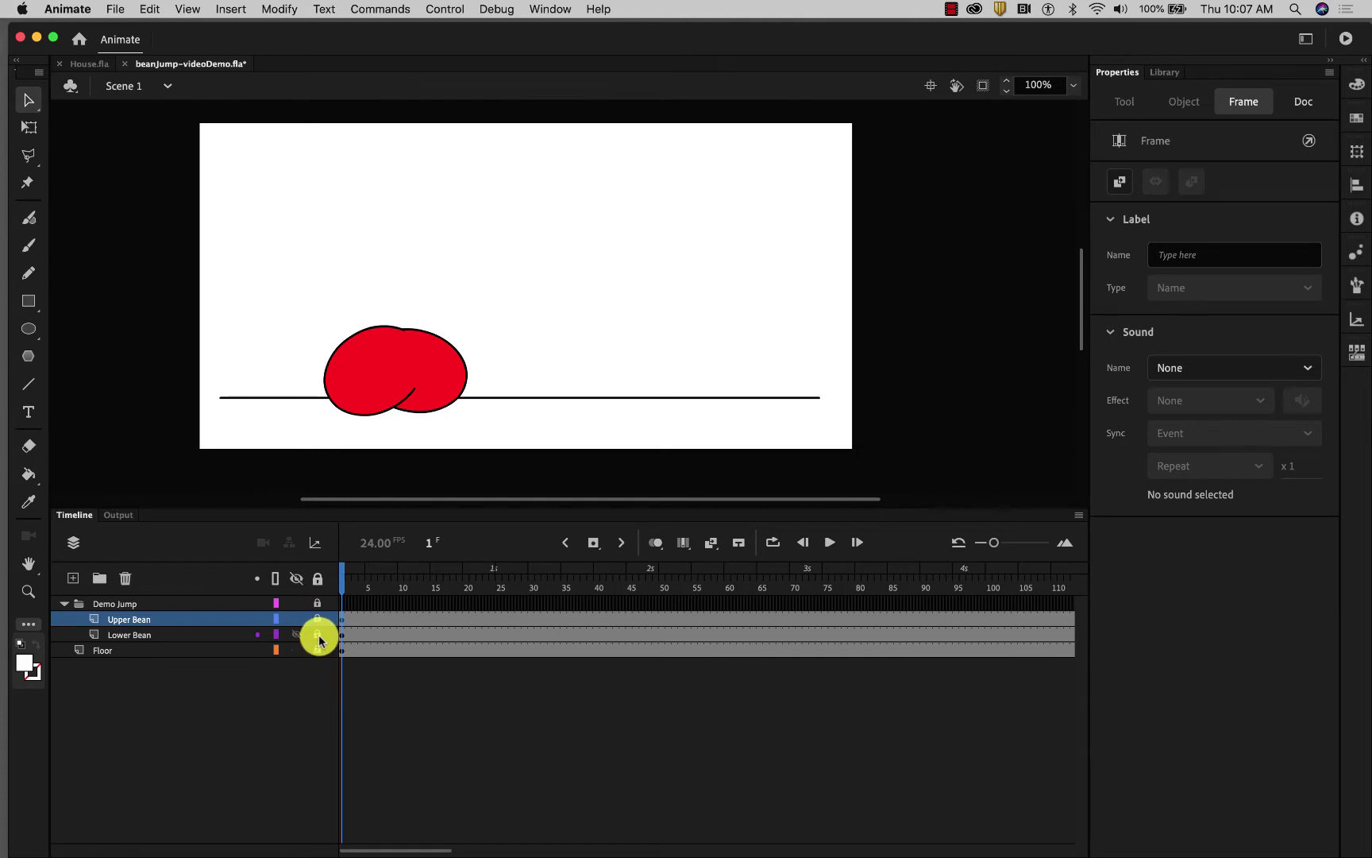
{"action": "left_click", "coordinate": [318, 636]}
{"action": "left_click", "coordinate": [344, 639]}
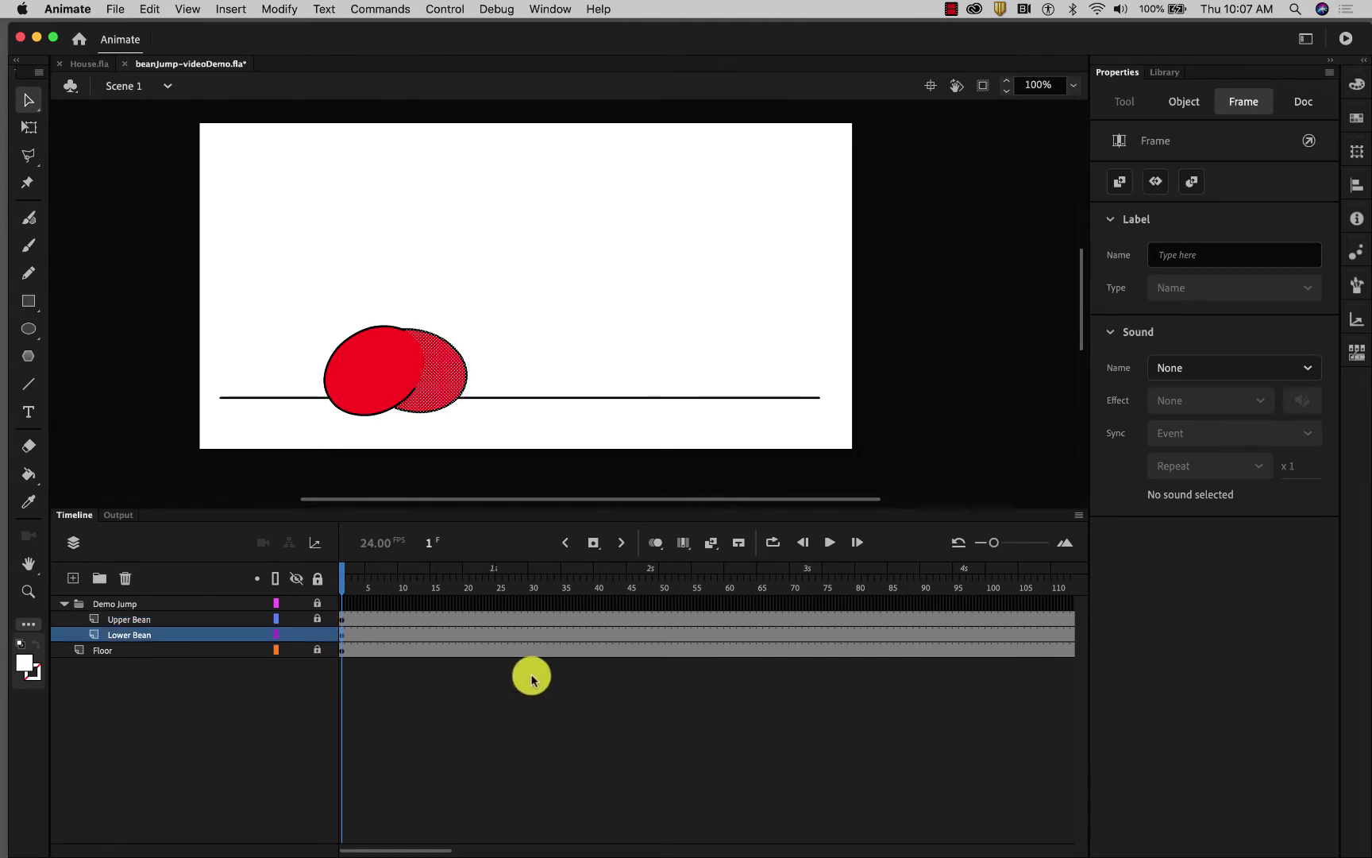
{"action": "left_click", "coordinate": [280, 11]}
{"action": "left_click", "coordinate": [278, 53]}
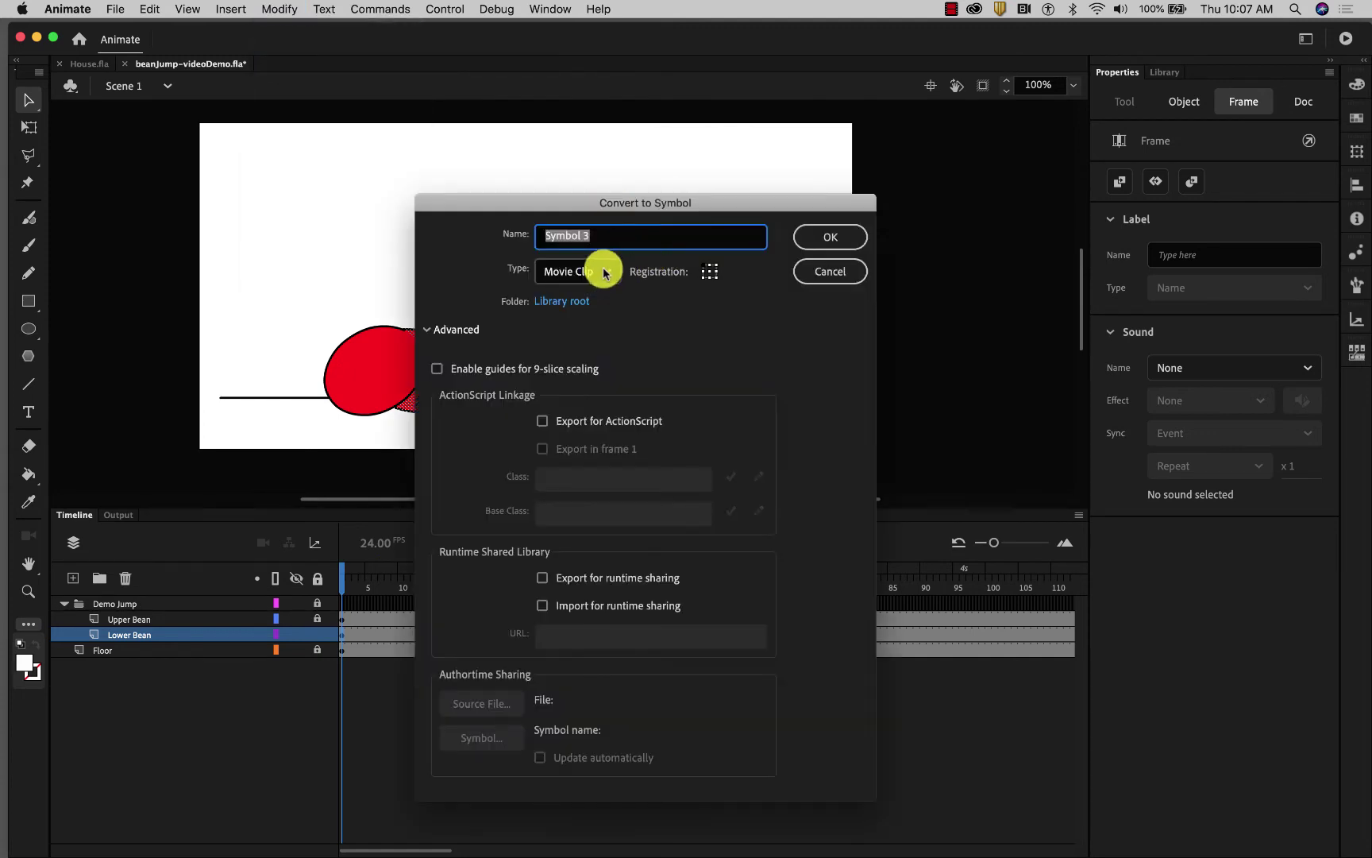
{"action": "type", "text": "Lower Bean"}
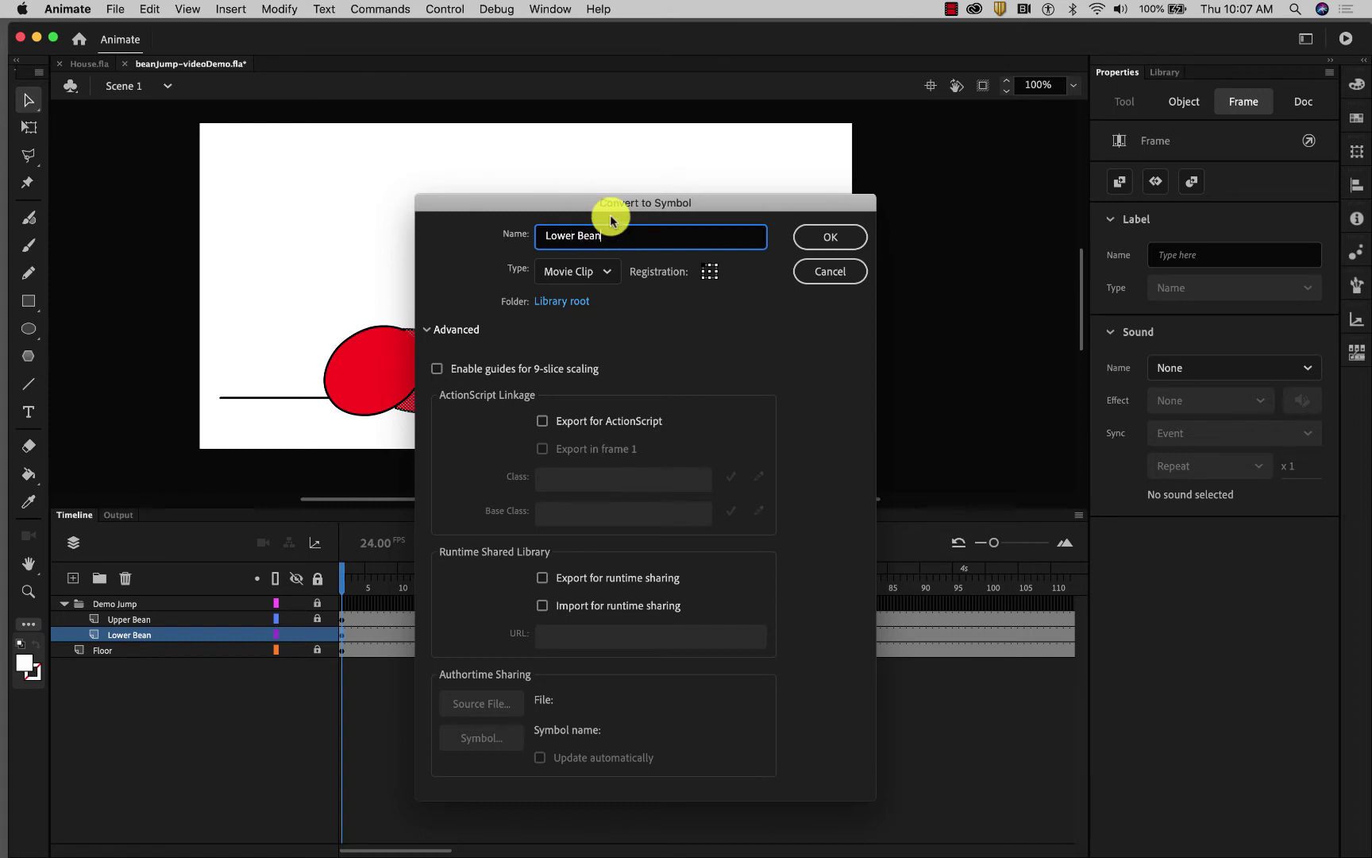
{"action": "left_click", "coordinate": [849, 235]}
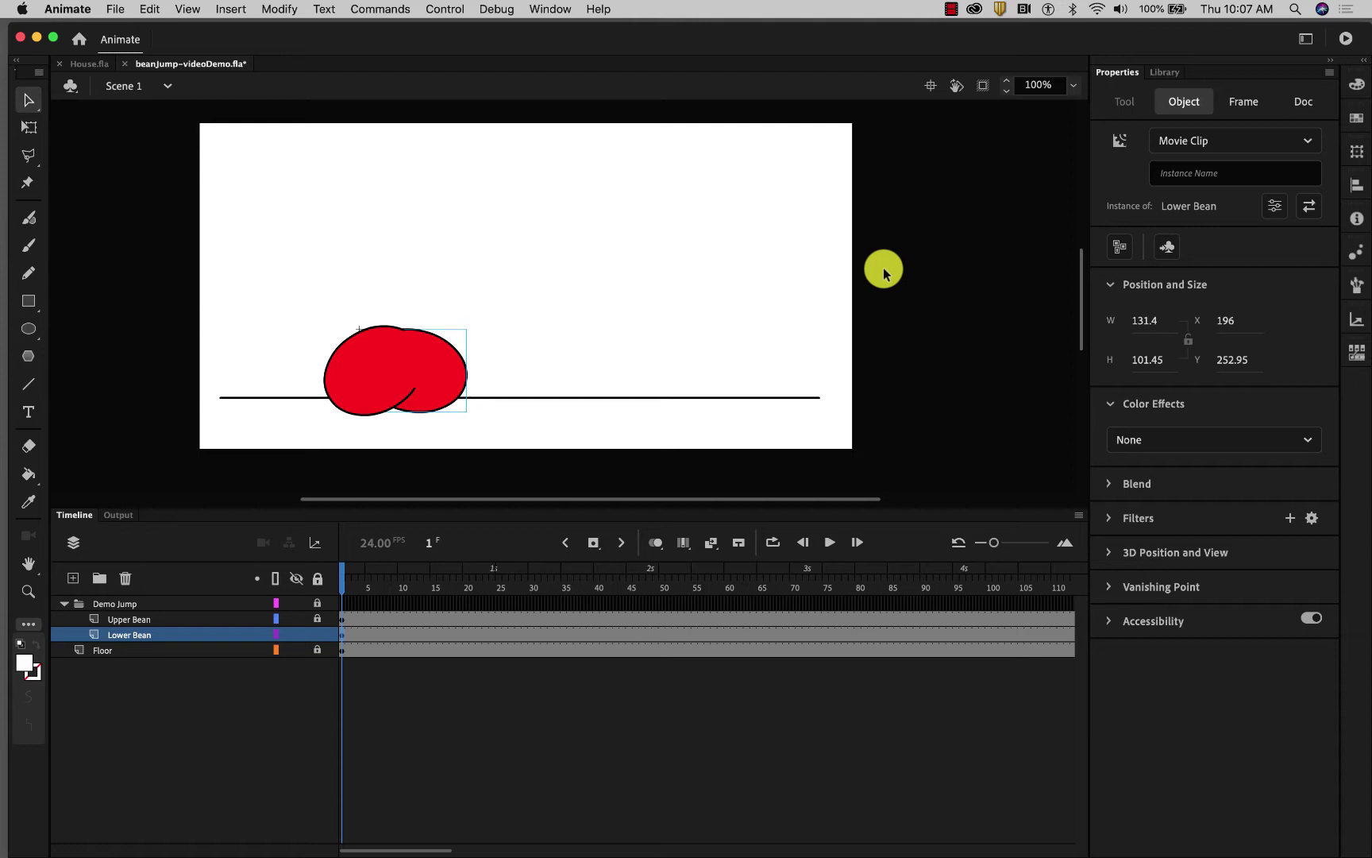
{"action": "left_click", "coordinate": [895, 316]}
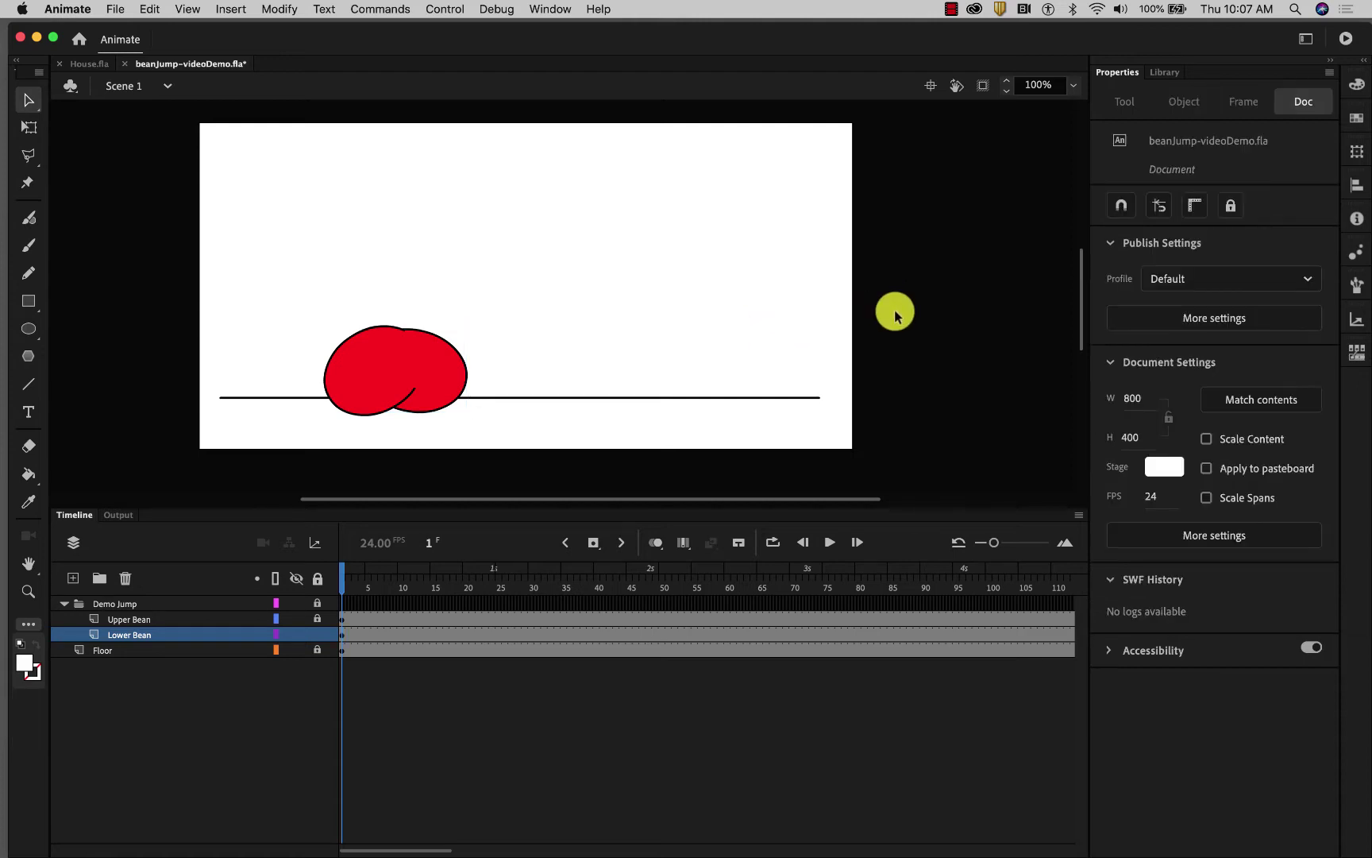
{"action": "left_click", "coordinate": [447, 357]}
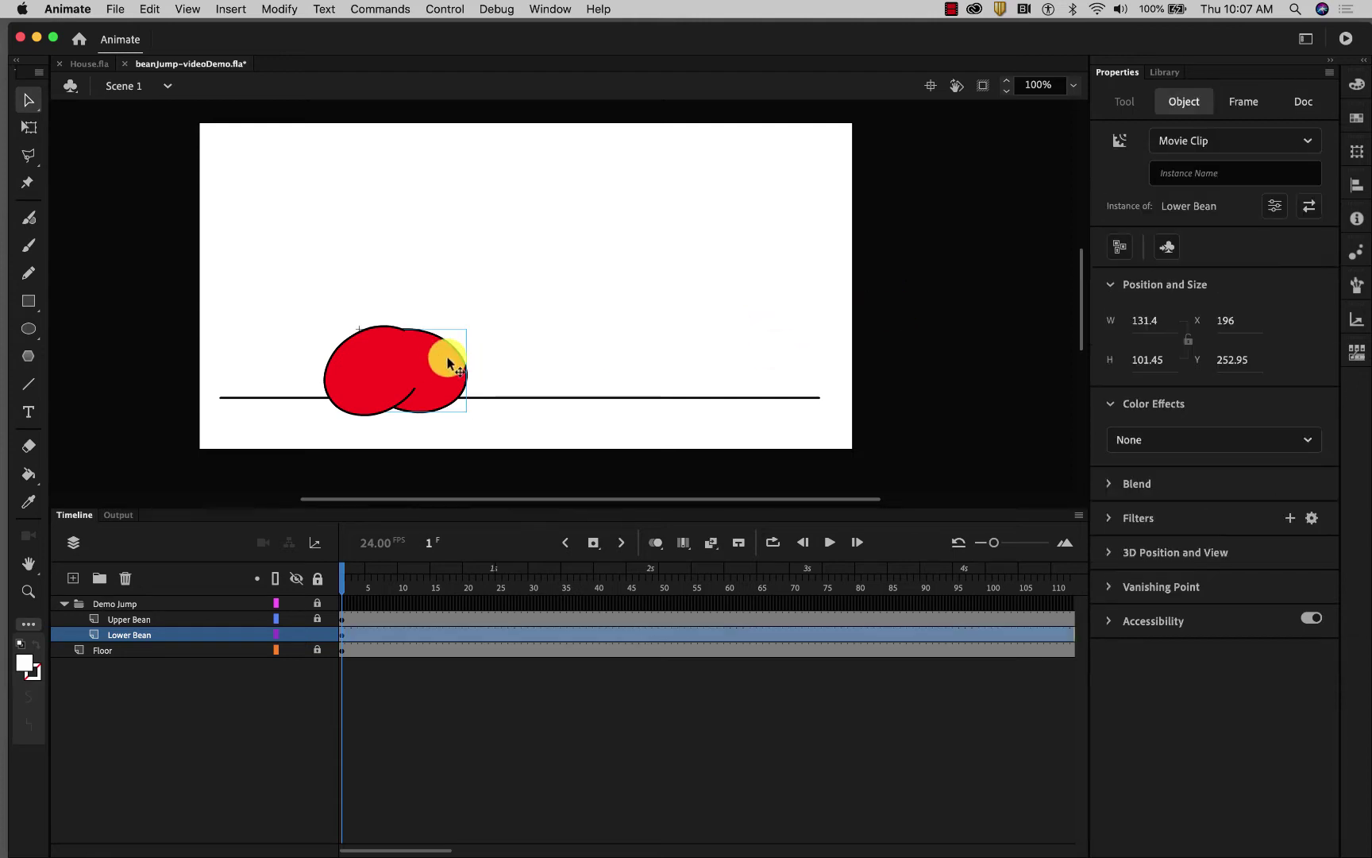
{"action": "left_click", "coordinate": [976, 343]}
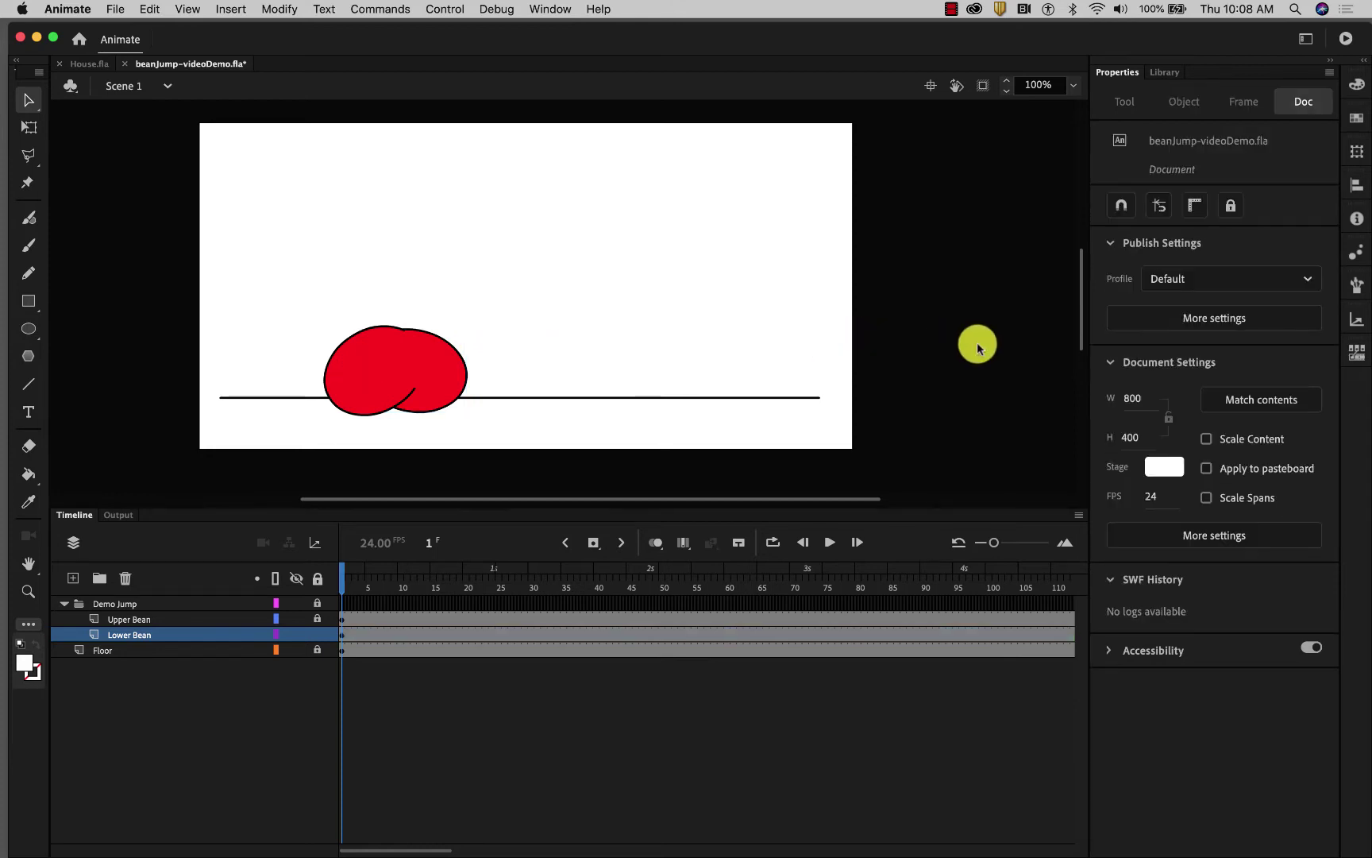
Unlock both bean layers and use Free Transform to move the upper bean's pivot into the beans' overlap, testing a slight rotation.
{"action": "left_click", "coordinate": [318, 635]}
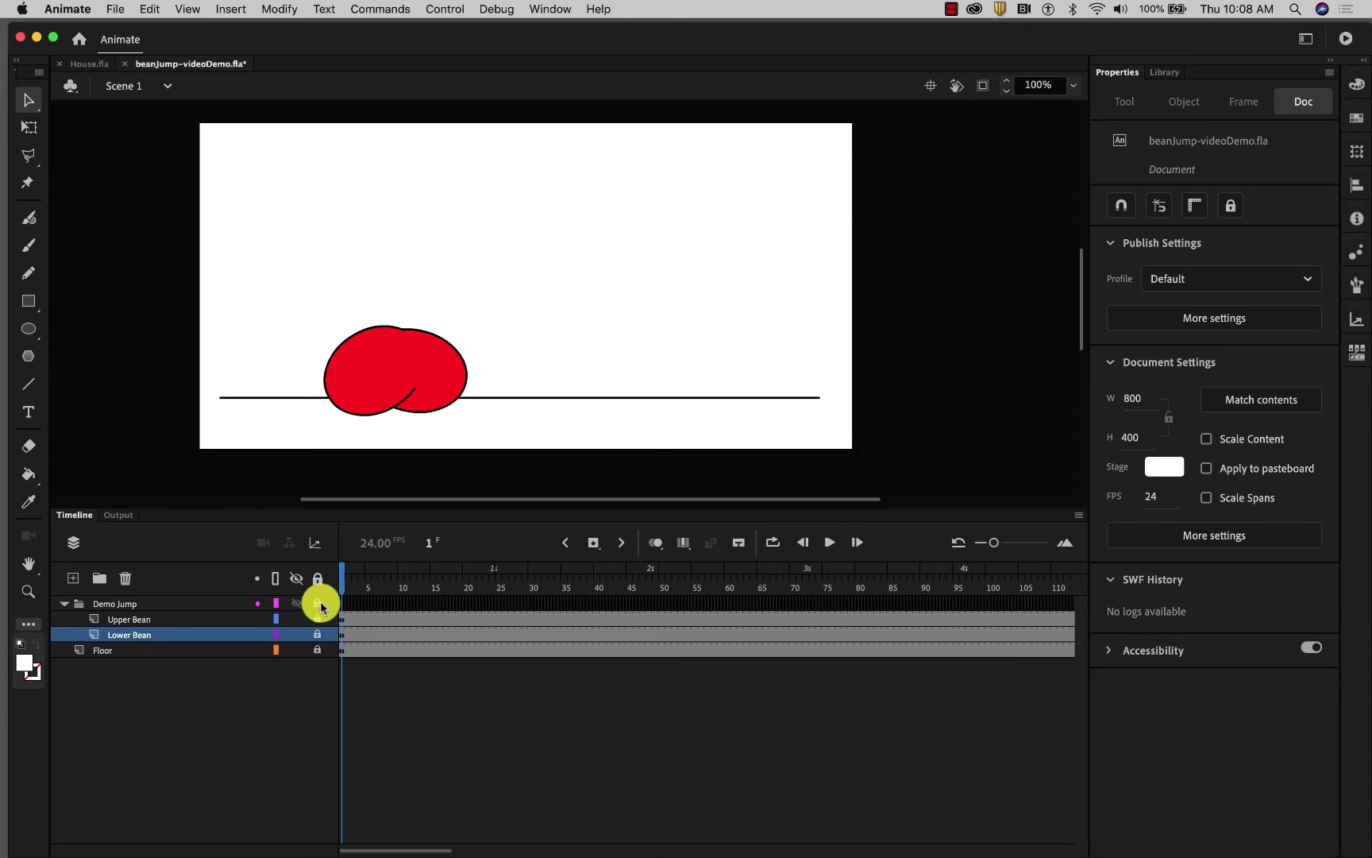
{"action": "left_click", "coordinate": [318, 604]}
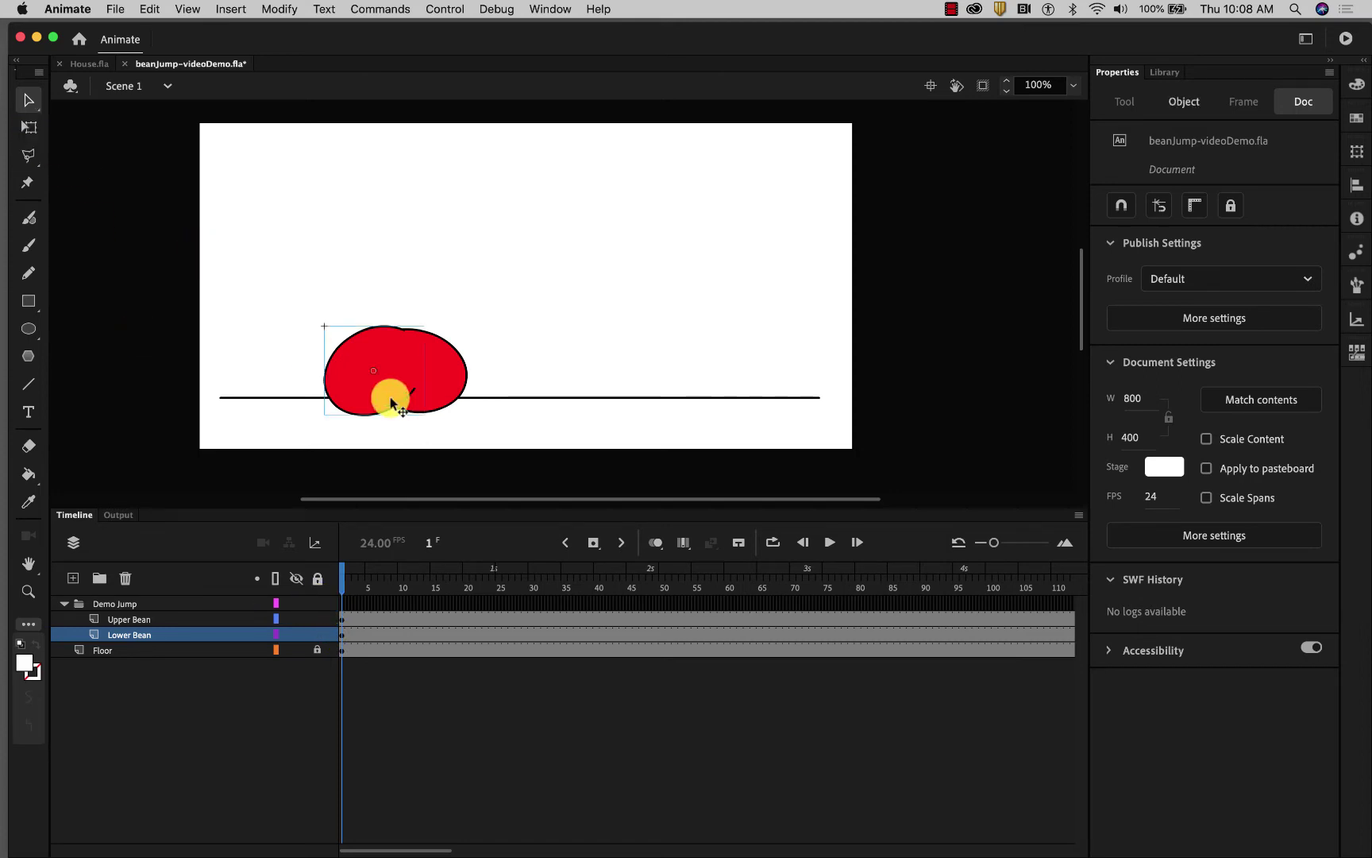
{"action": "left_click", "coordinate": [361, 391]}
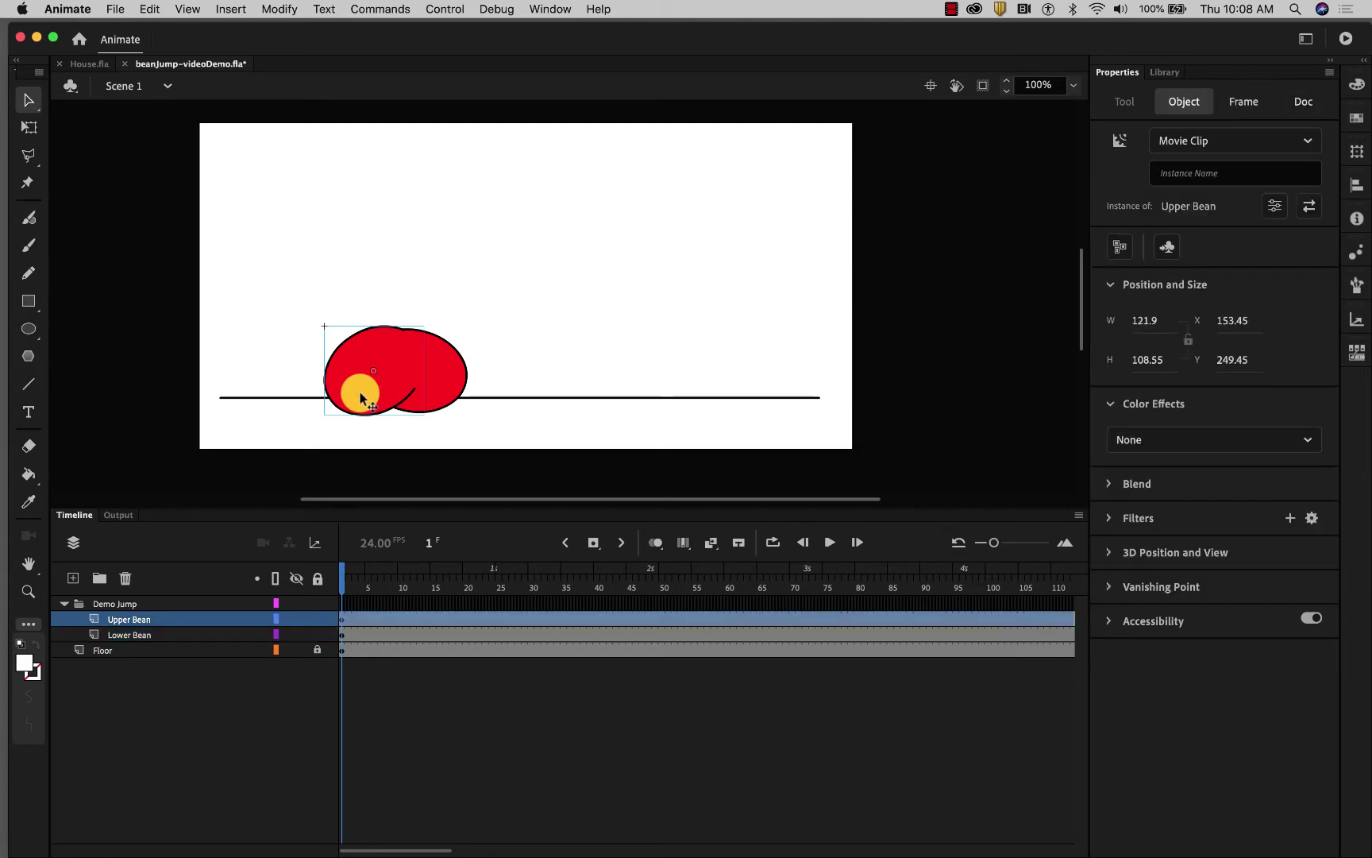
{"action": "left_click", "coordinate": [28, 128]}
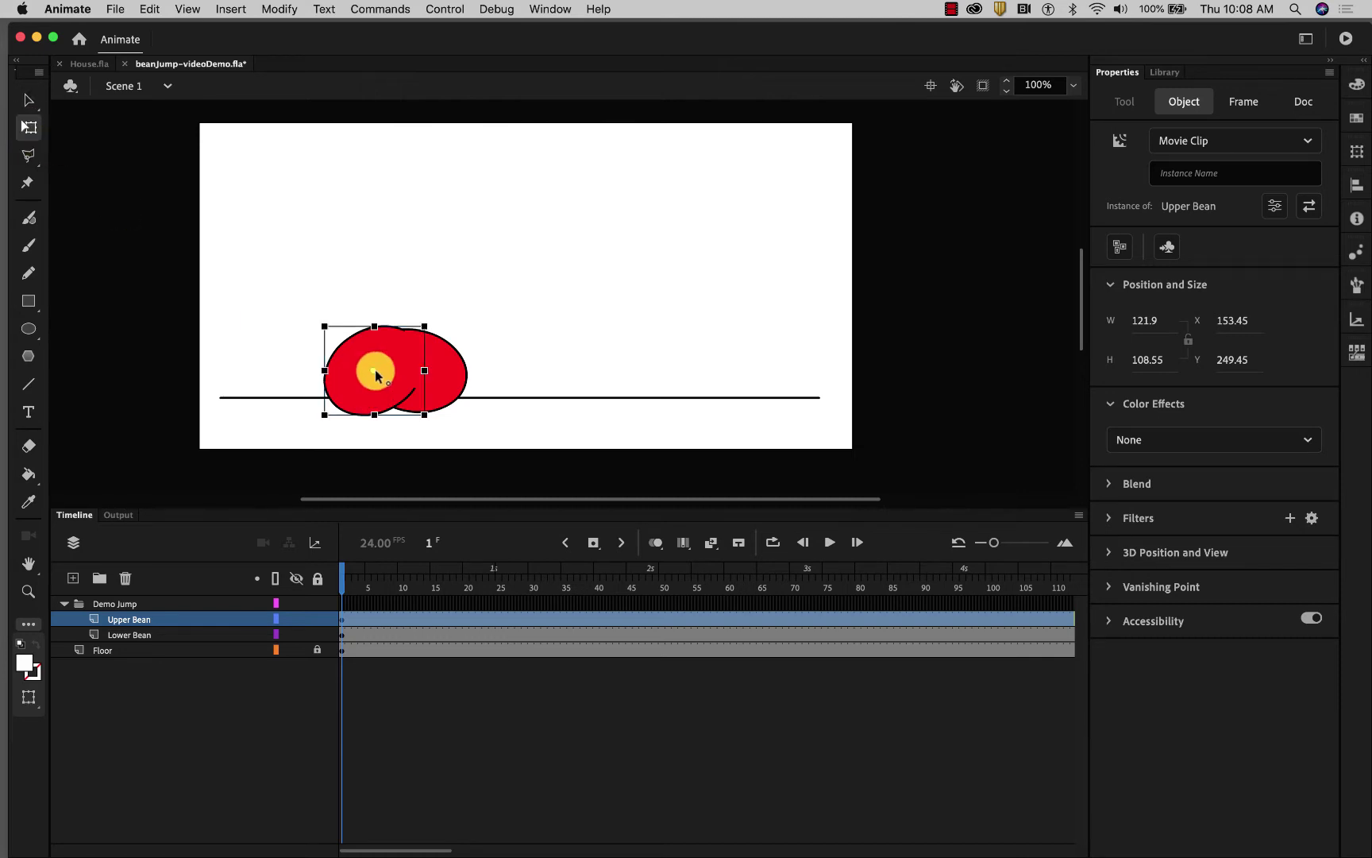
{"action": "left_click_drag", "start_coordinate": [373, 370], "coordinate": [407, 357]}
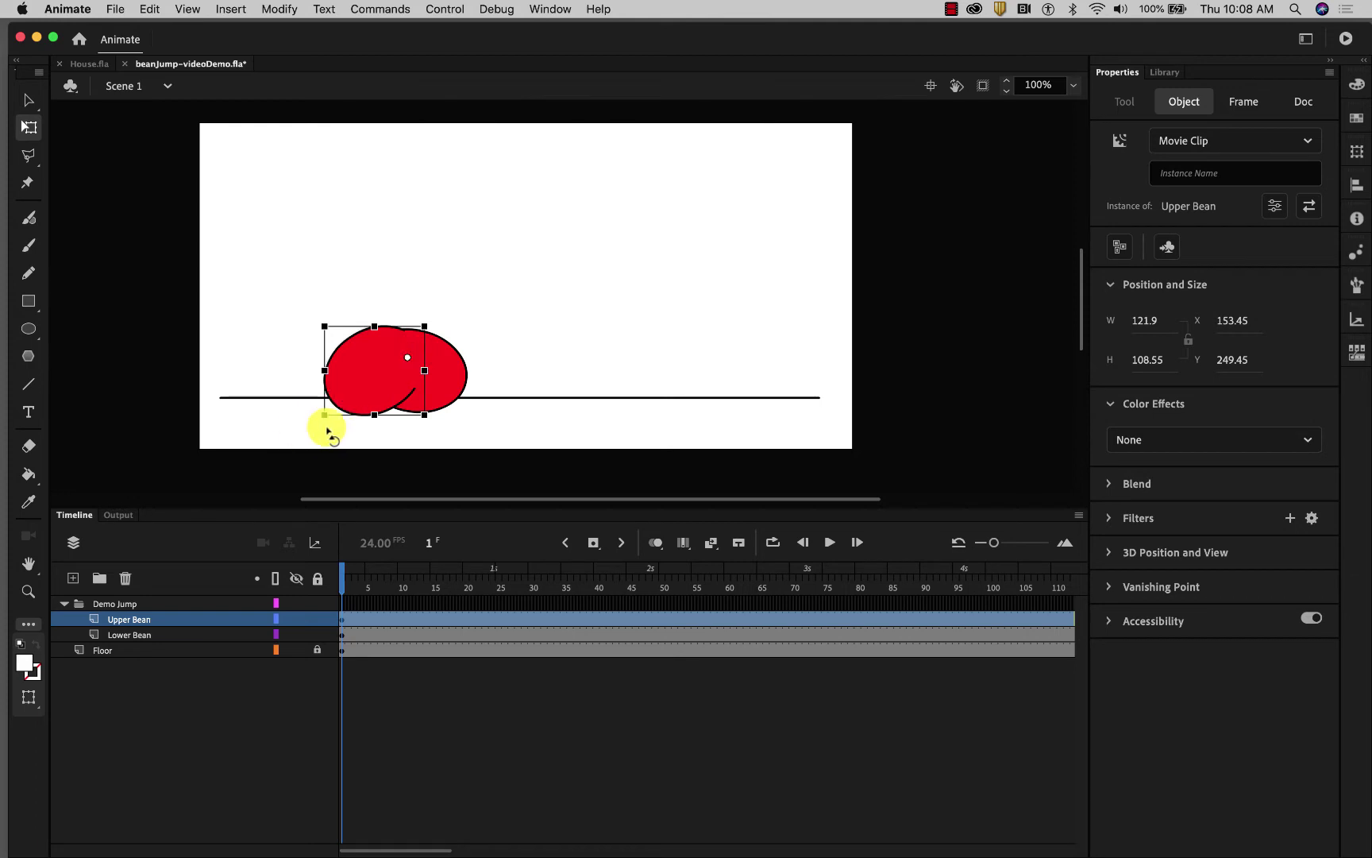
{"action": "mouse_move", "coordinate": [315, 426]}
{"action": "left_mouse_down"}
{"action": "mouse_move", "coordinate": [285, 392]}
{"action": "mouse_move", "coordinate": [289, 361]}
{"action": "mouse_move", "coordinate": [297, 441]}
{"action": "left_mouse_up"}
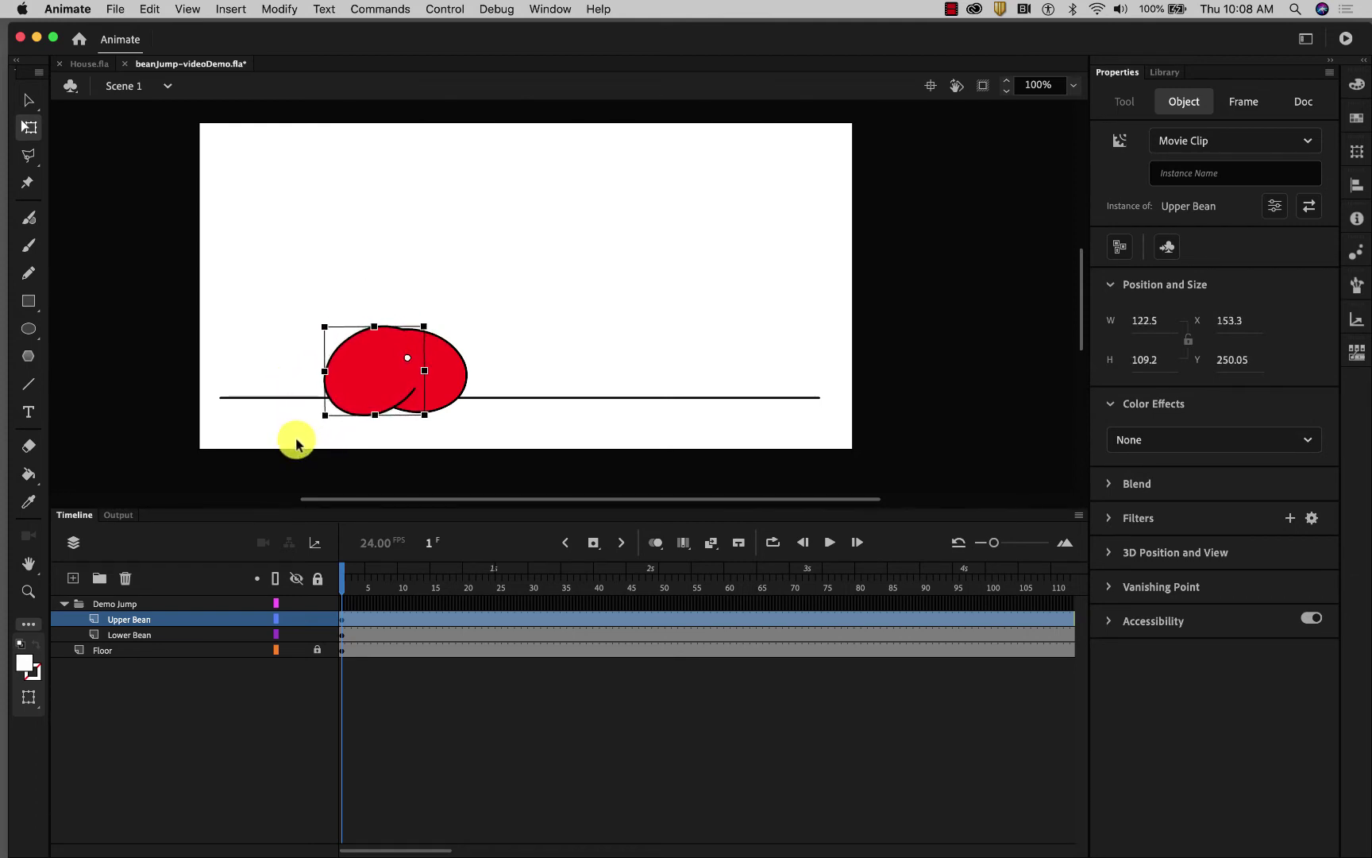
Move the lower bean's transformation point into the area where the beans overlap and test its rotation.
{"action": "left_click", "coordinate": [459, 376]}
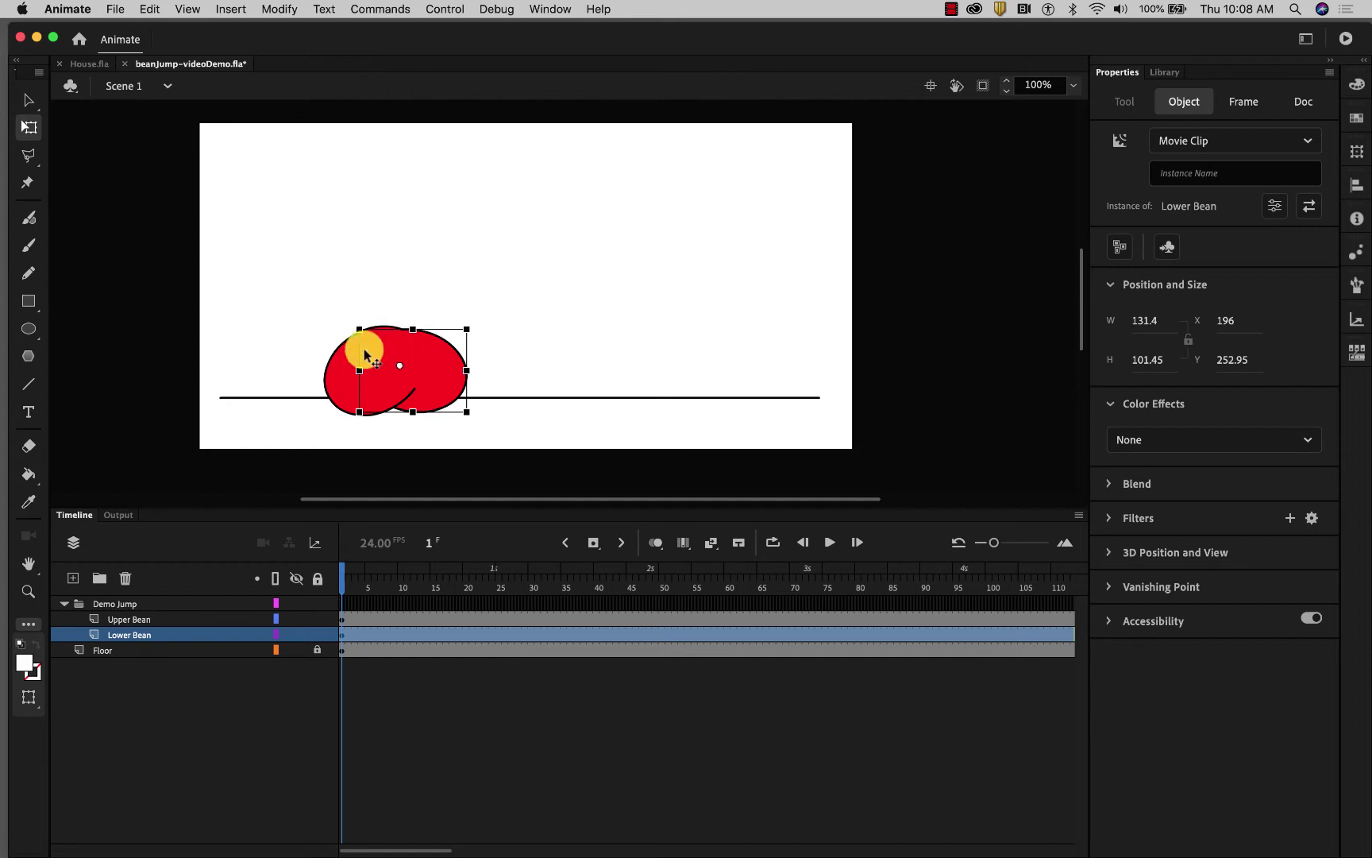
{"action": "mouse_move", "coordinate": [352, 321]}
{"action": "left_mouse_down"}
{"action": "mouse_move", "coordinate": [363, 303]}
{"action": "mouse_move", "coordinate": [342, 327]}
{"action": "mouse_move", "coordinate": [346, 315]}
{"action": "left_mouse_up"}
{"action": "left_click", "coordinate": [159, 279]}
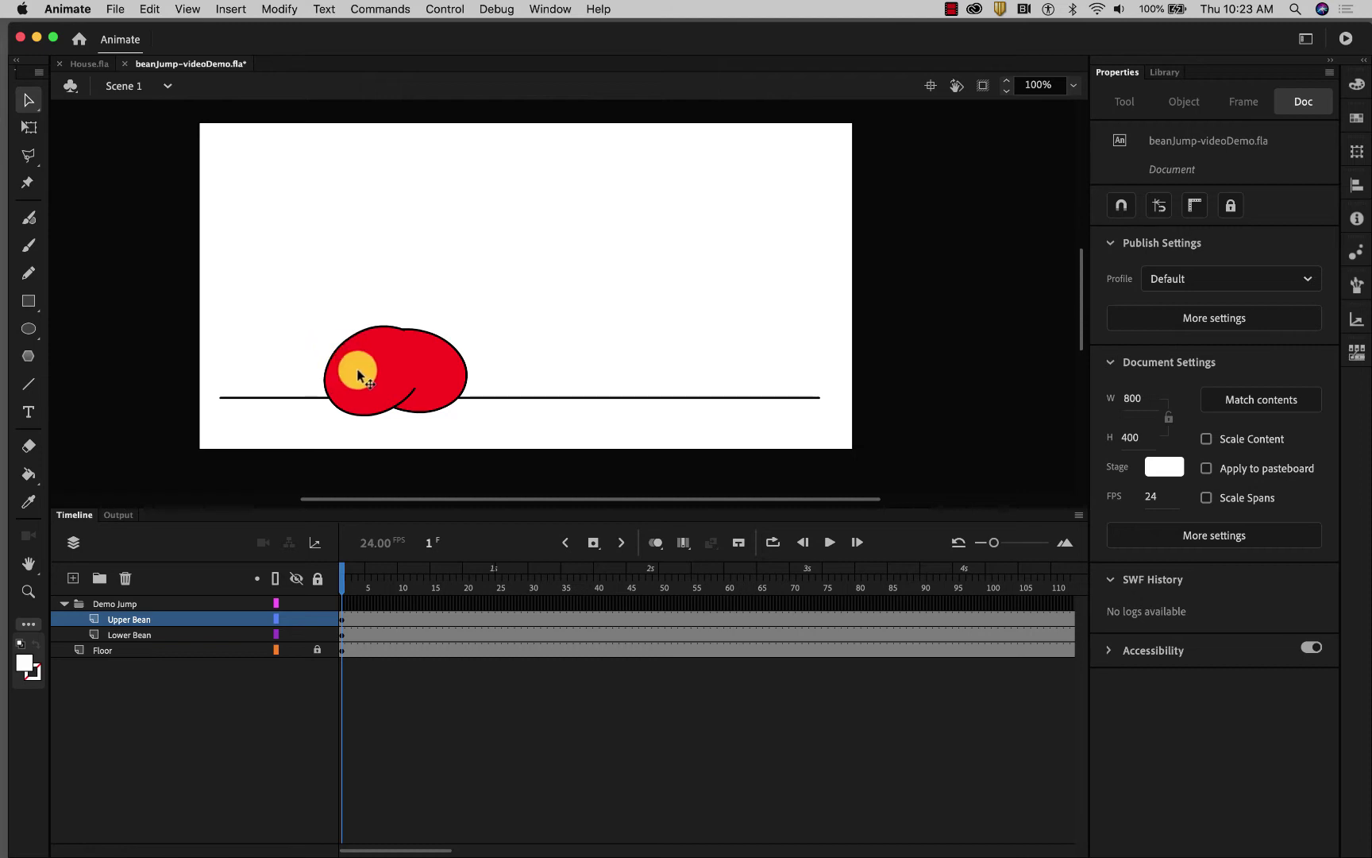
Rotate the upper bean about its pivot across to the far side of the lower bean and back to its starting position.
{"action": "left_click", "coordinate": [359, 375]}
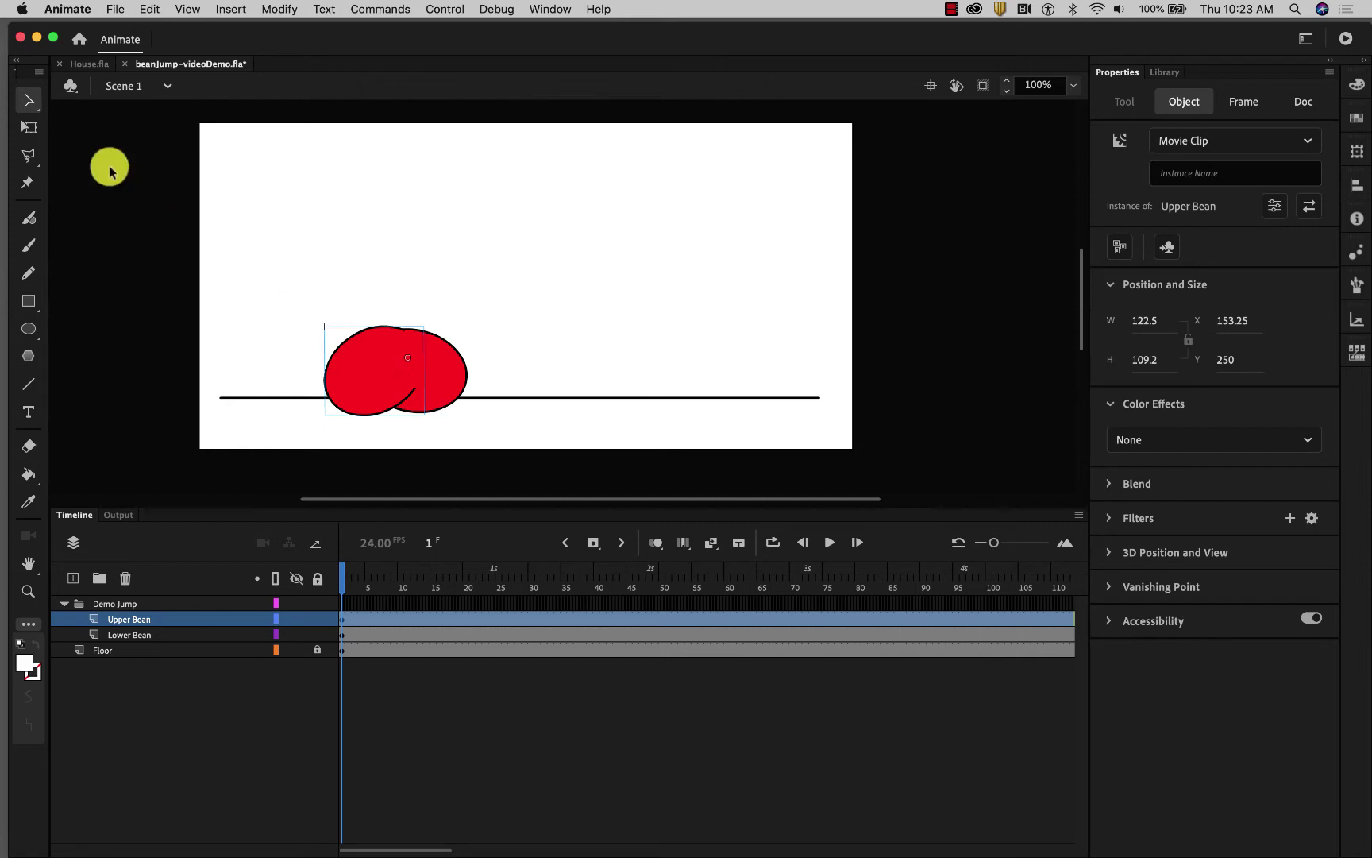
{"action": "left_click", "coordinate": [28, 127]}
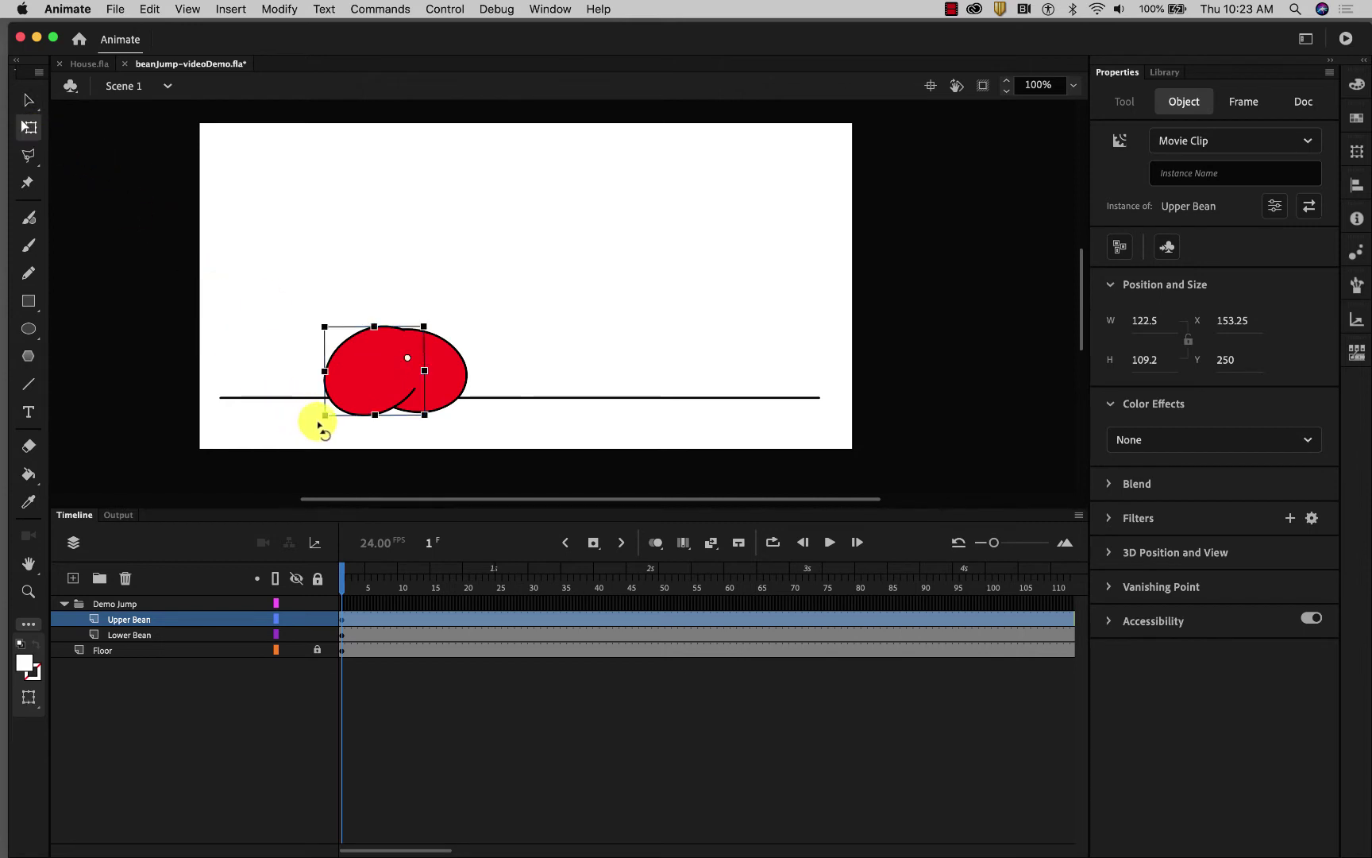
{"action": "left_click_drag", "start_coordinate": [317, 426], "coordinate": [546, 351]}
{"action": "left_click", "coordinate": [580, 321]}
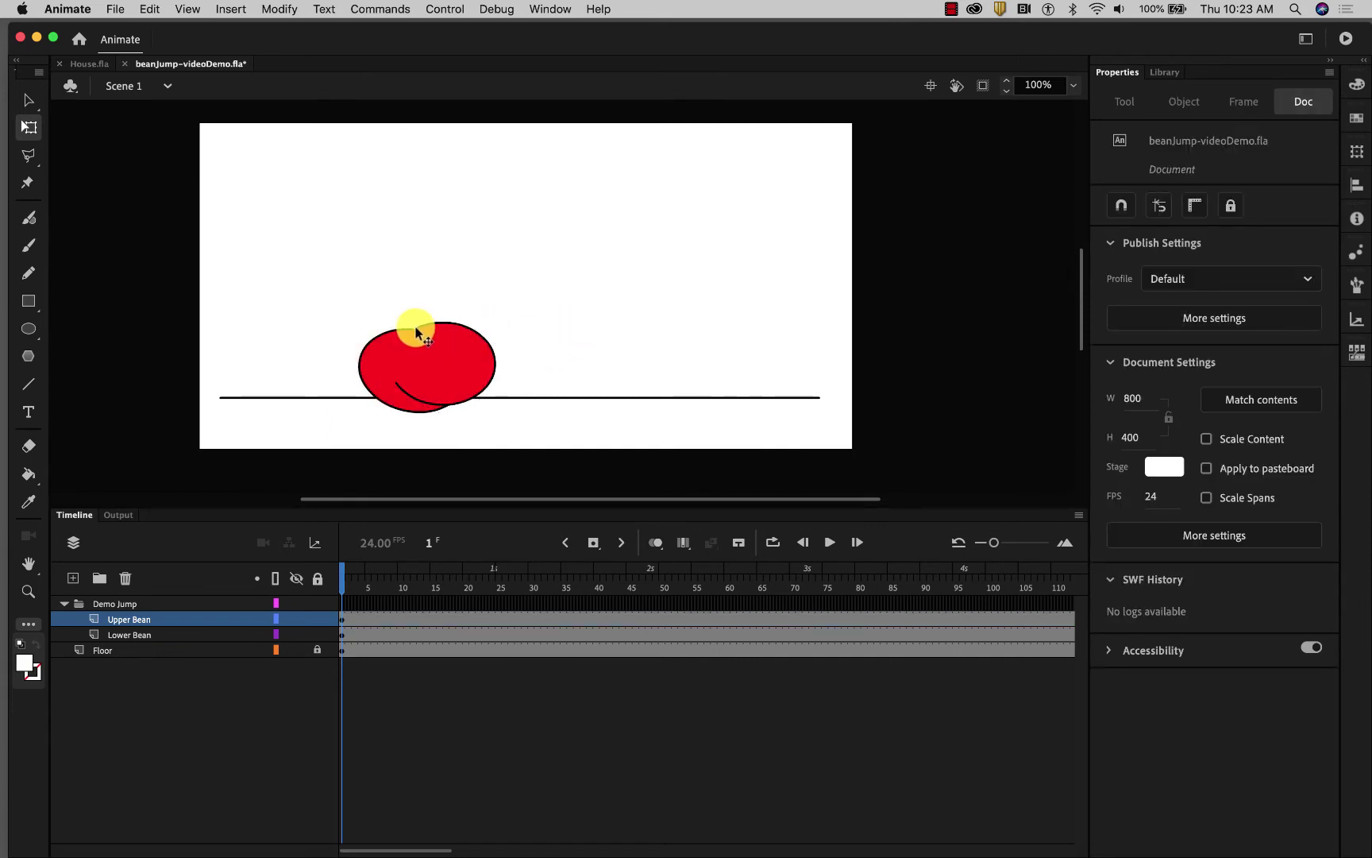
{"action": "left_click", "coordinate": [483, 358]}
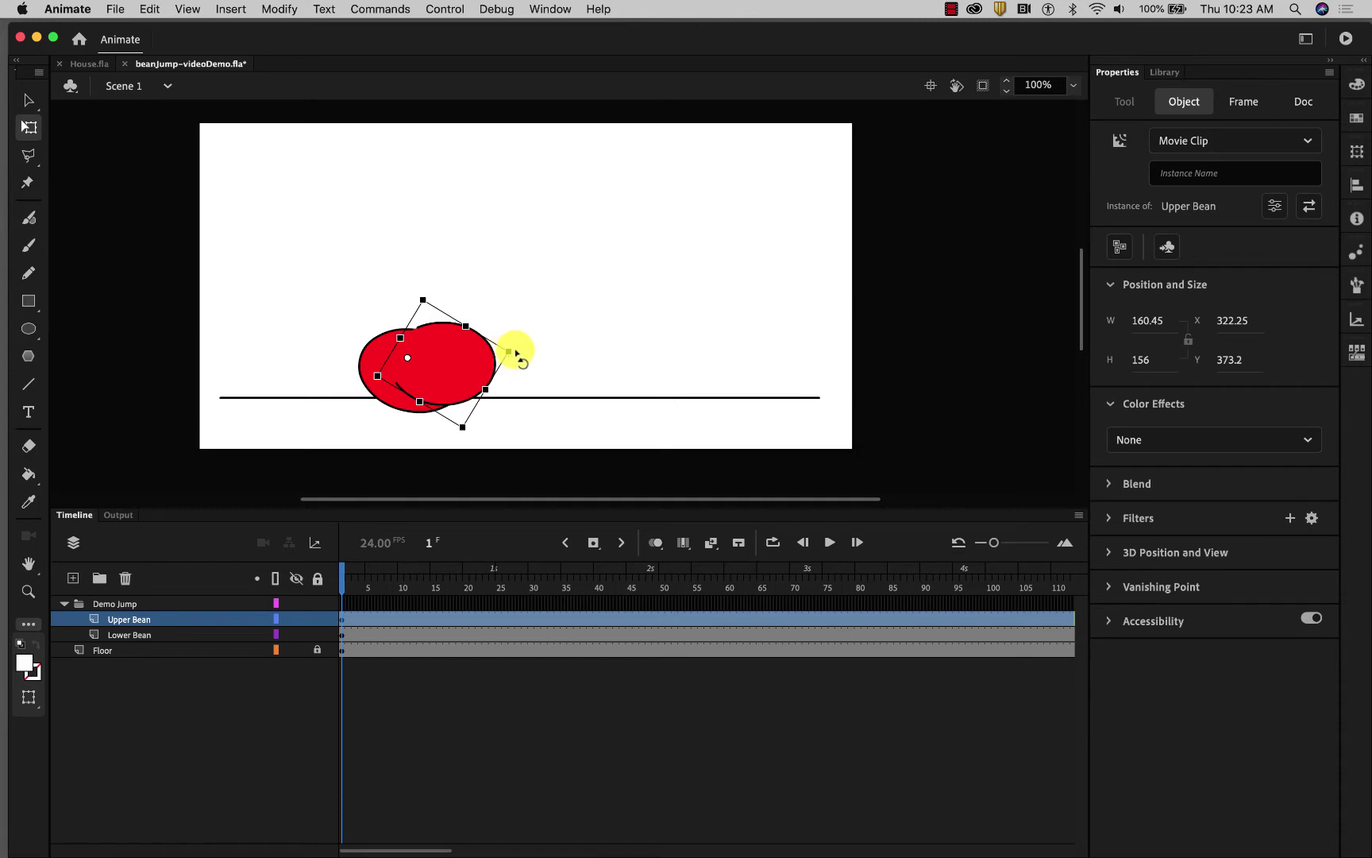
{"action": "left_click_drag", "start_coordinate": [521, 359], "coordinate": [203, 470]}
{"action": "left_click_drag", "start_coordinate": [206, 479], "coordinate": [216, 499]}
{"action": "left_click", "coordinate": [231, 314]}
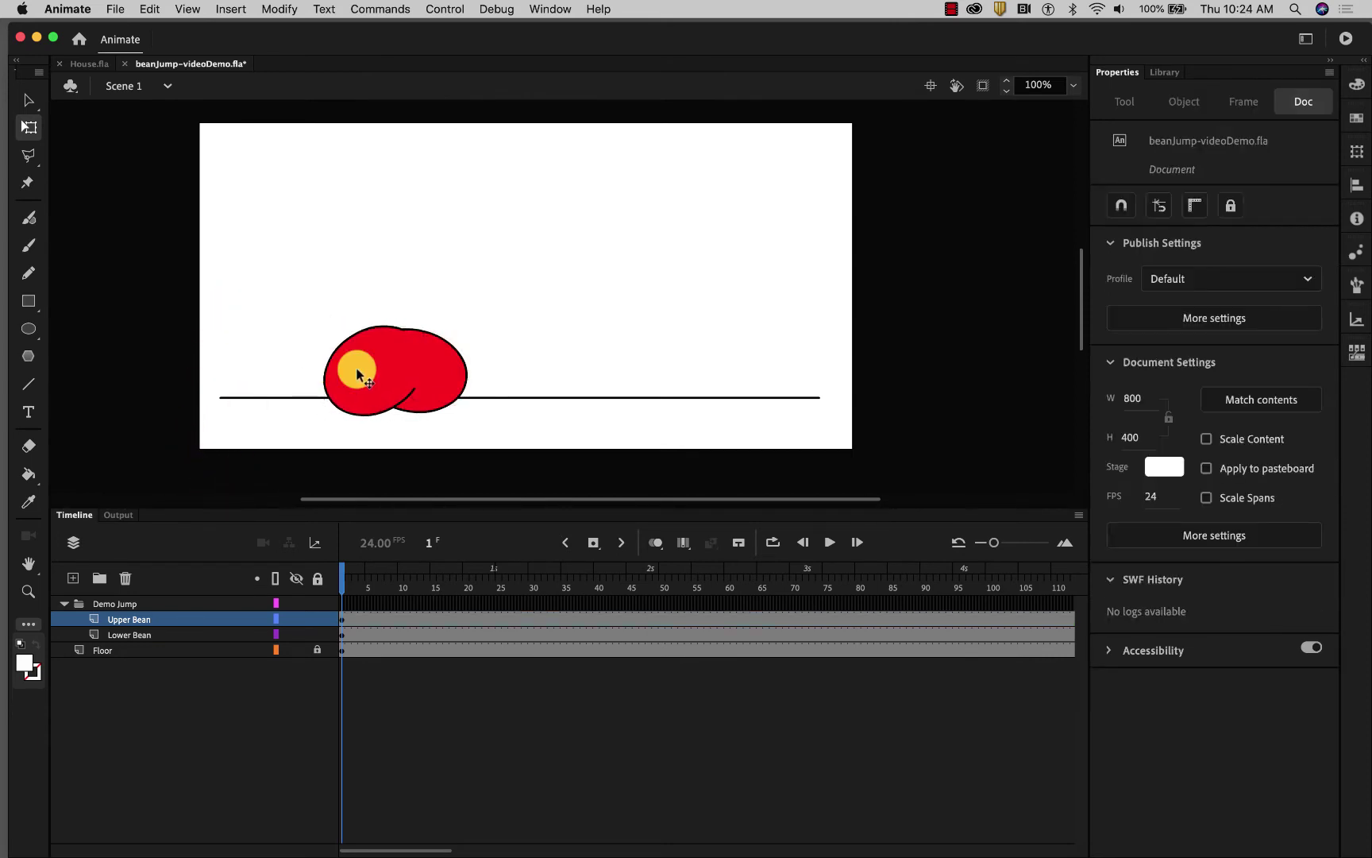
Open the Upper Bean symbol for editing in place.
{"action": "left_click", "coordinate": [354, 369]}
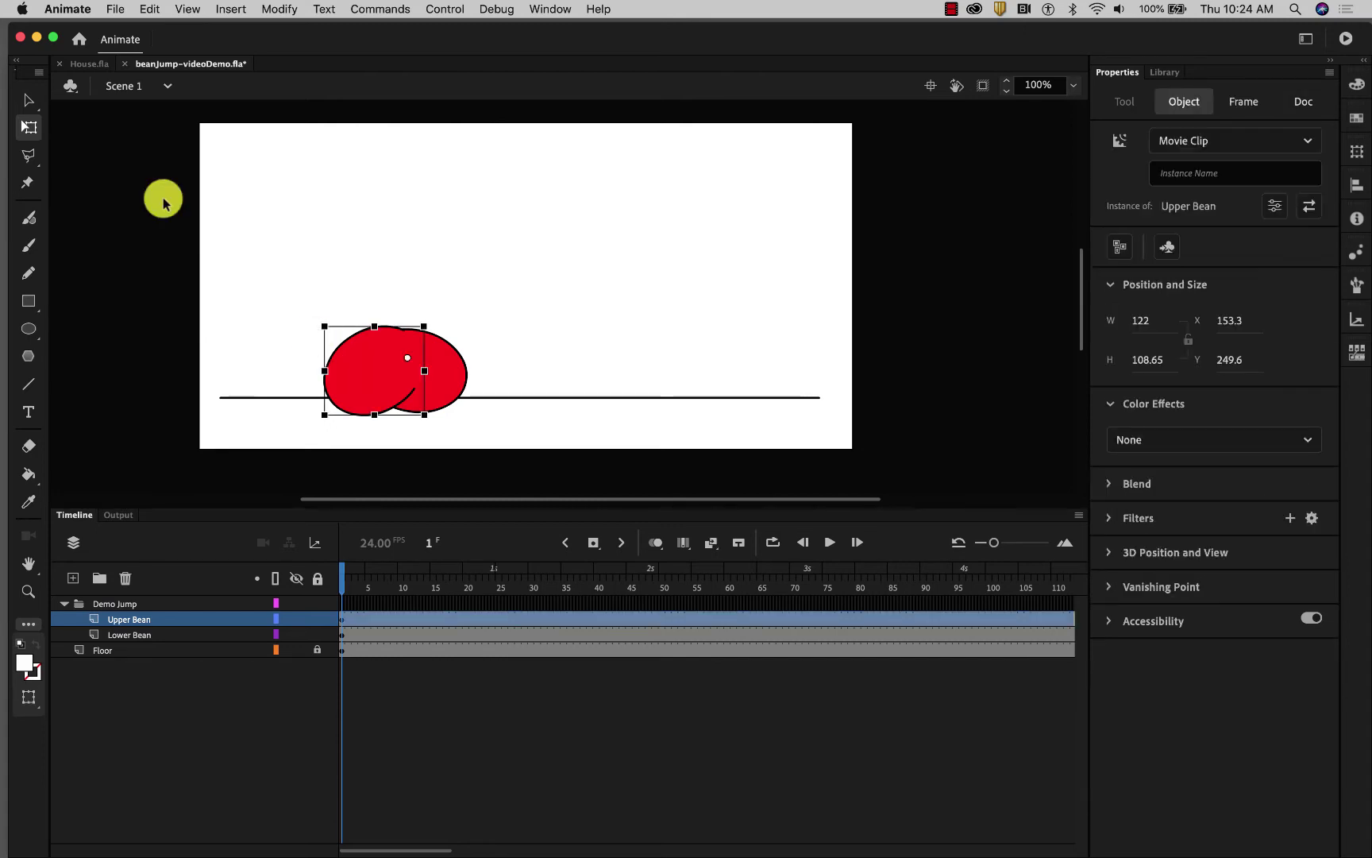
{"action": "left_click", "coordinate": [31, 101]}
{"action": "double_click", "coordinate": [349, 364]}
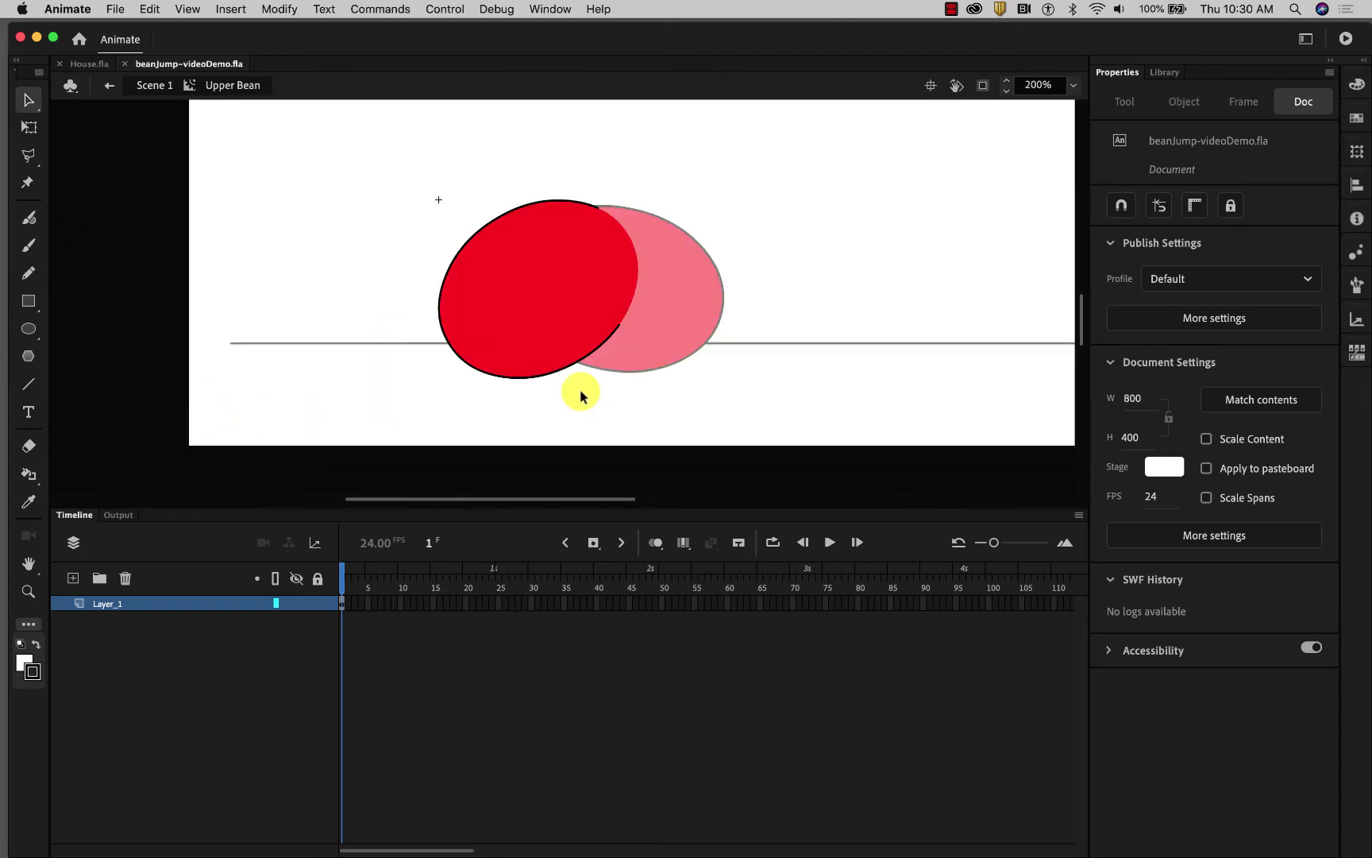
Fill the gap in the upper bean's outline using the Ink Bottle tool with a black #000000 stroke.
{"action": "left_click", "coordinate": [28, 477]}
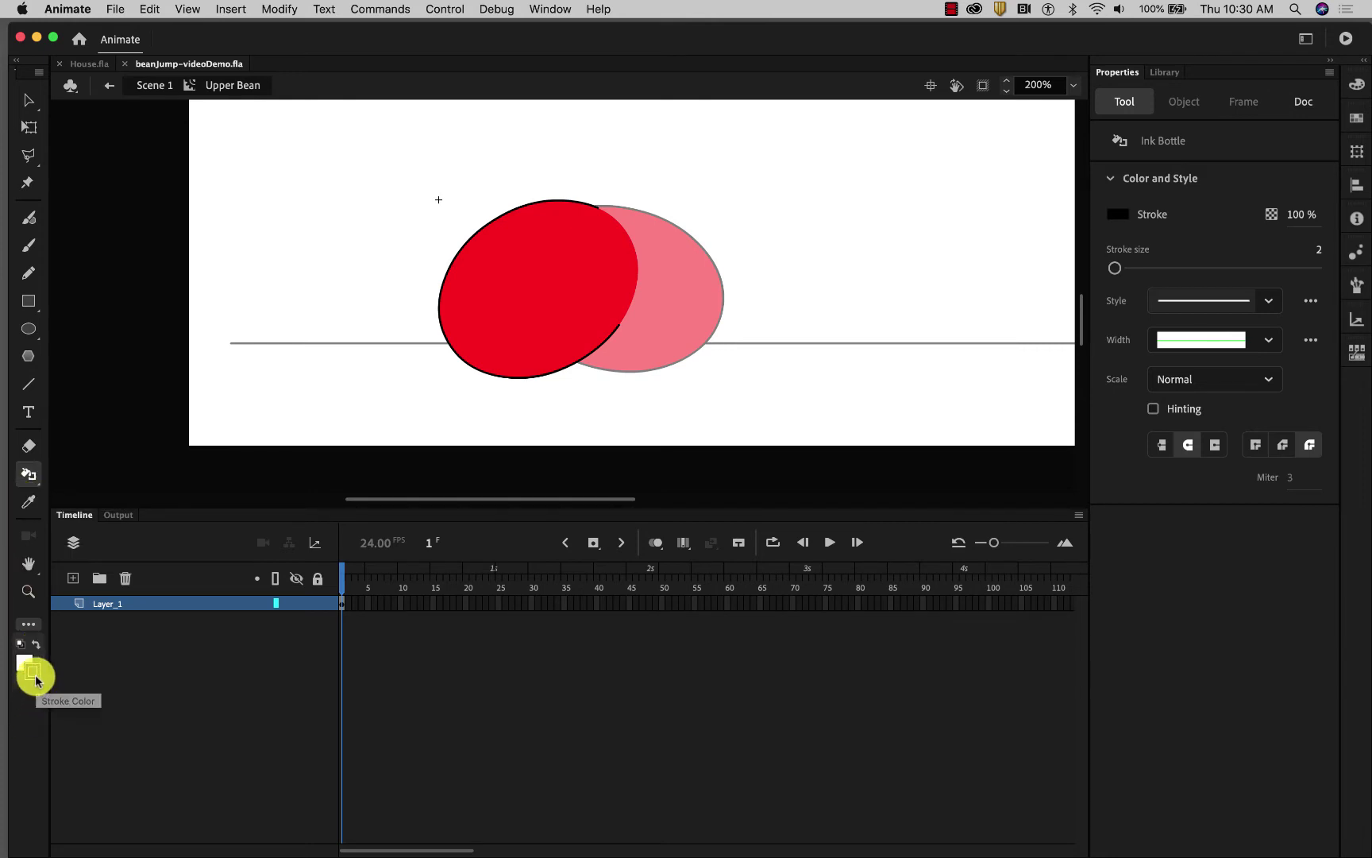
{"action": "left_click", "coordinate": [31, 475]}
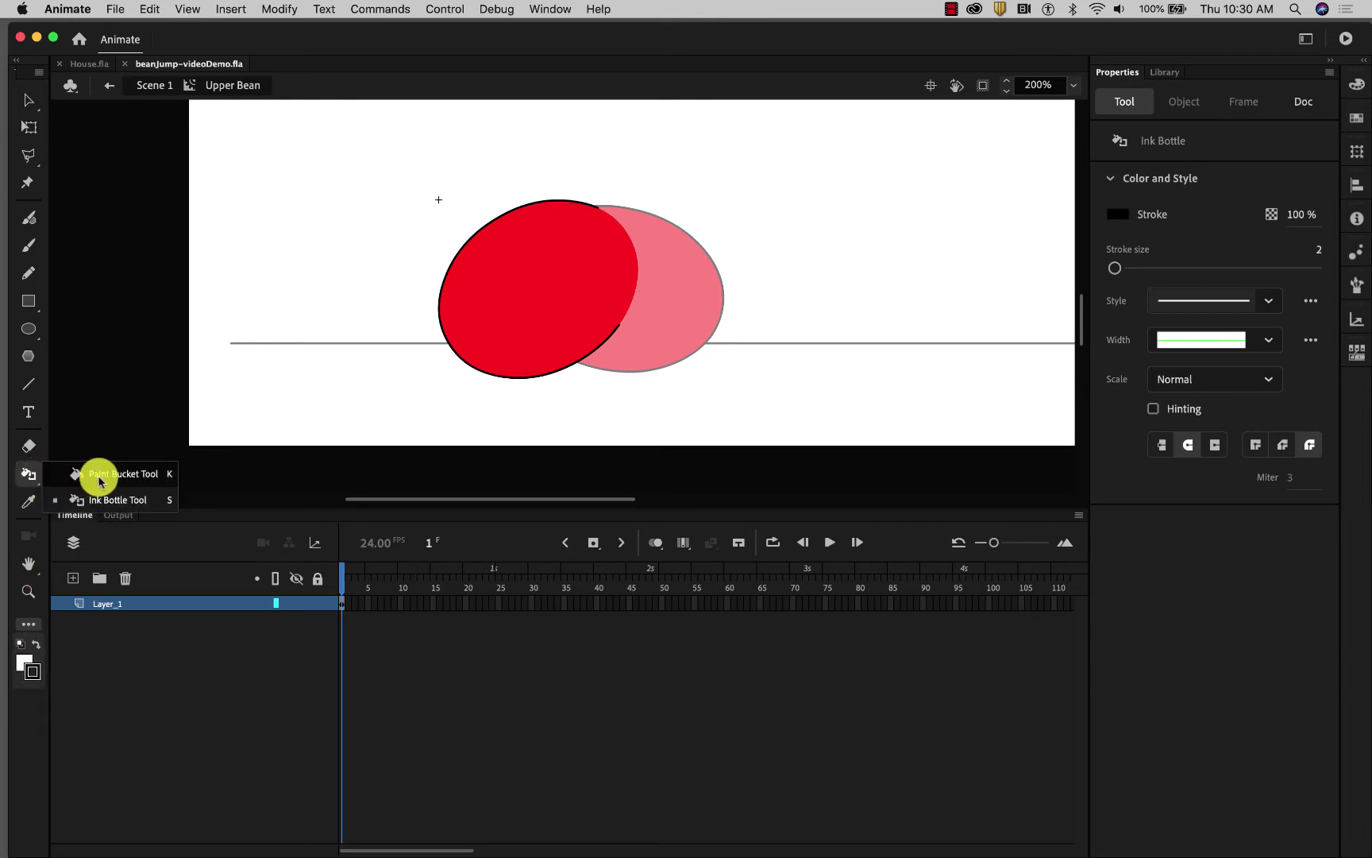
{"action": "left_click", "coordinate": [33, 672]}
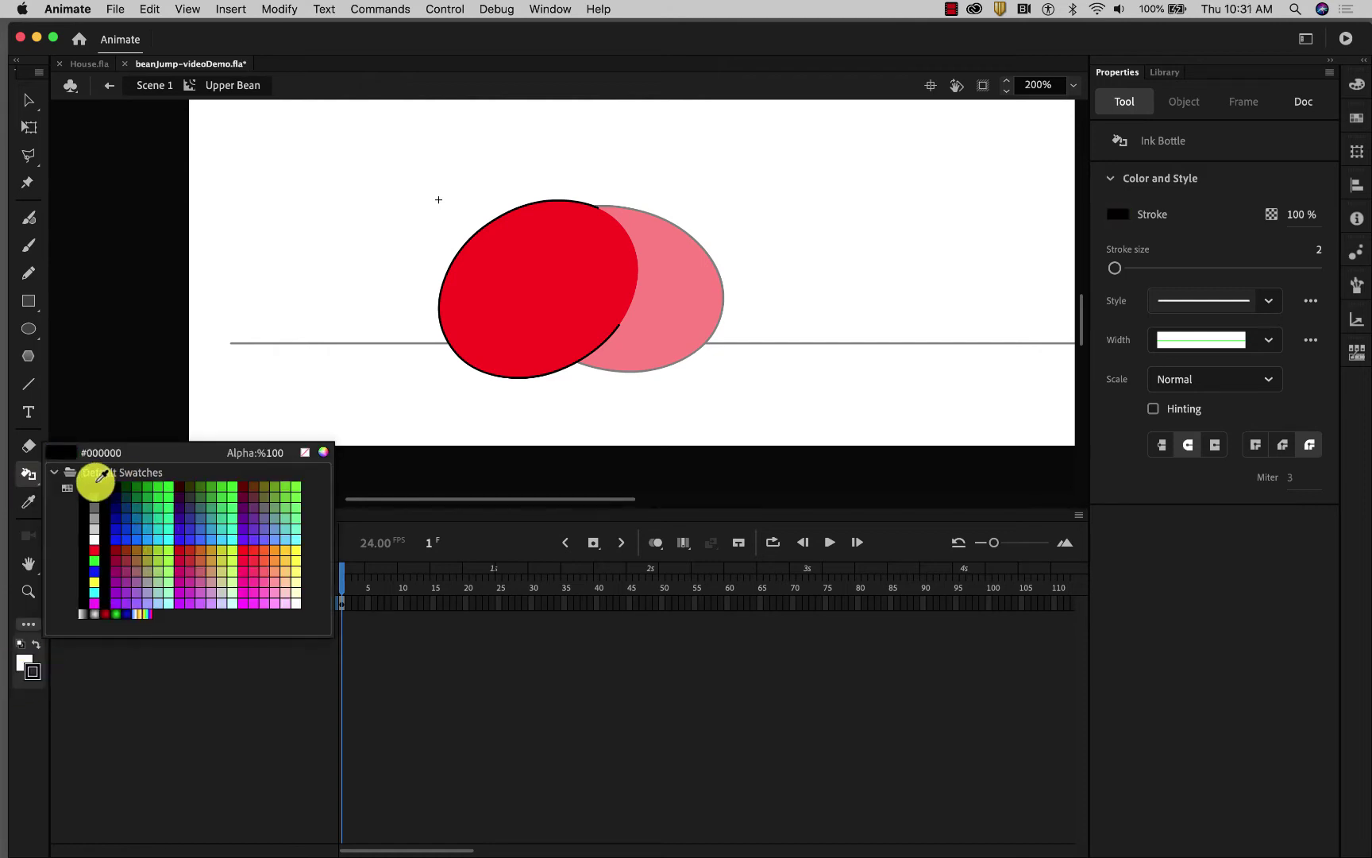
{"action": "left_click", "coordinate": [87, 483]}
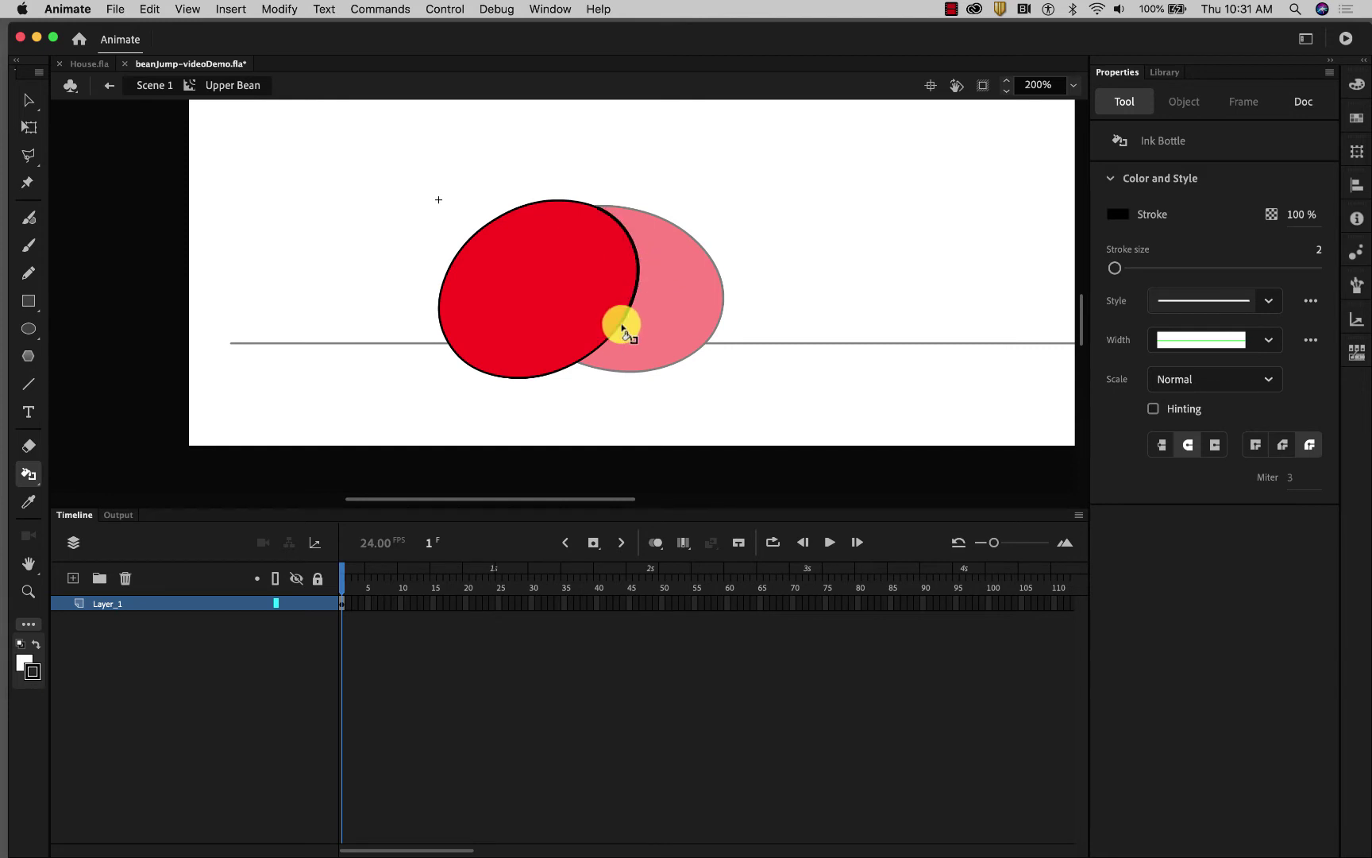
Select the upper bean's whole outline, set its stroke size to 5 and its stroke scale to None.
{"action": "left_click", "coordinate": [28, 101]}
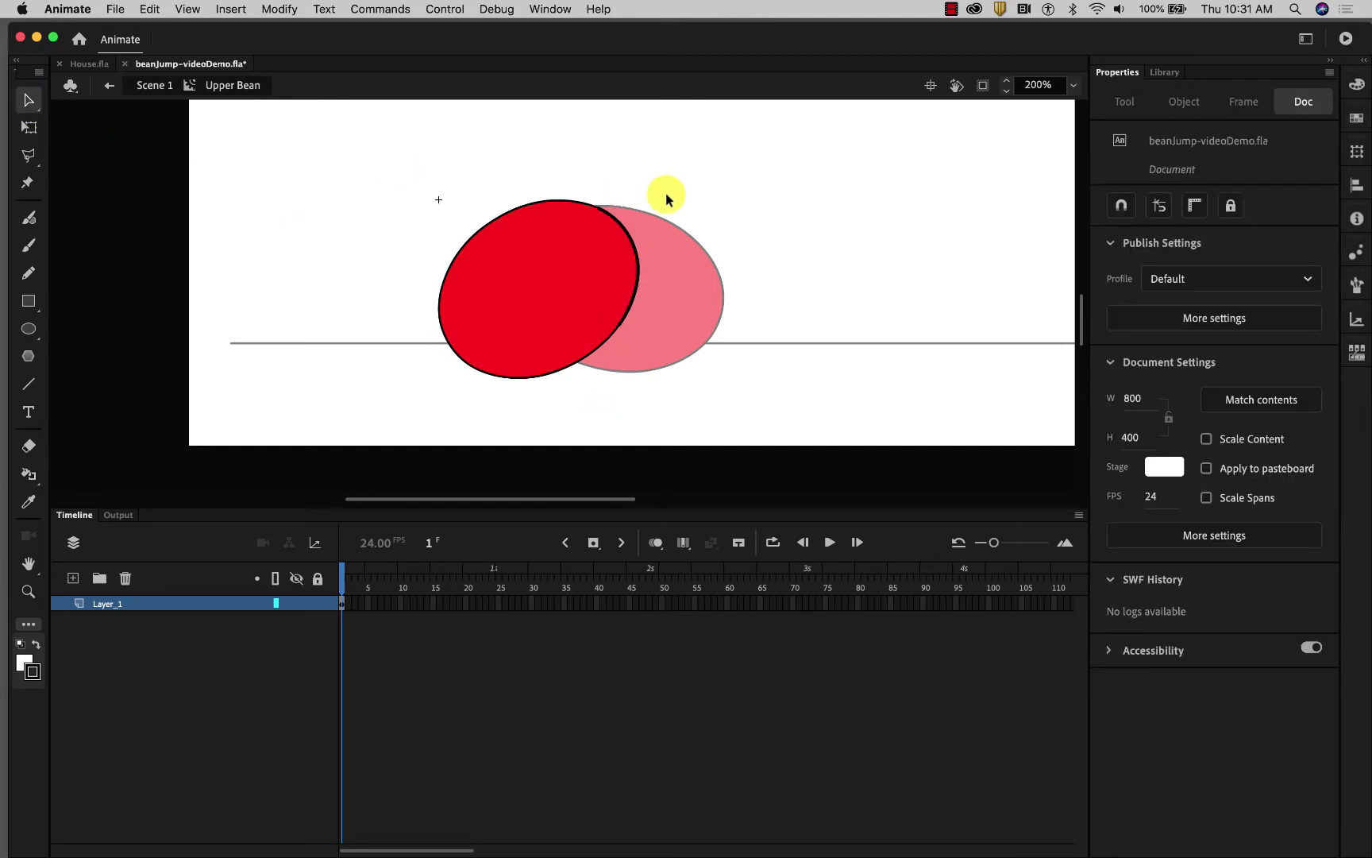
{"action": "left_click", "coordinate": [632, 239]}
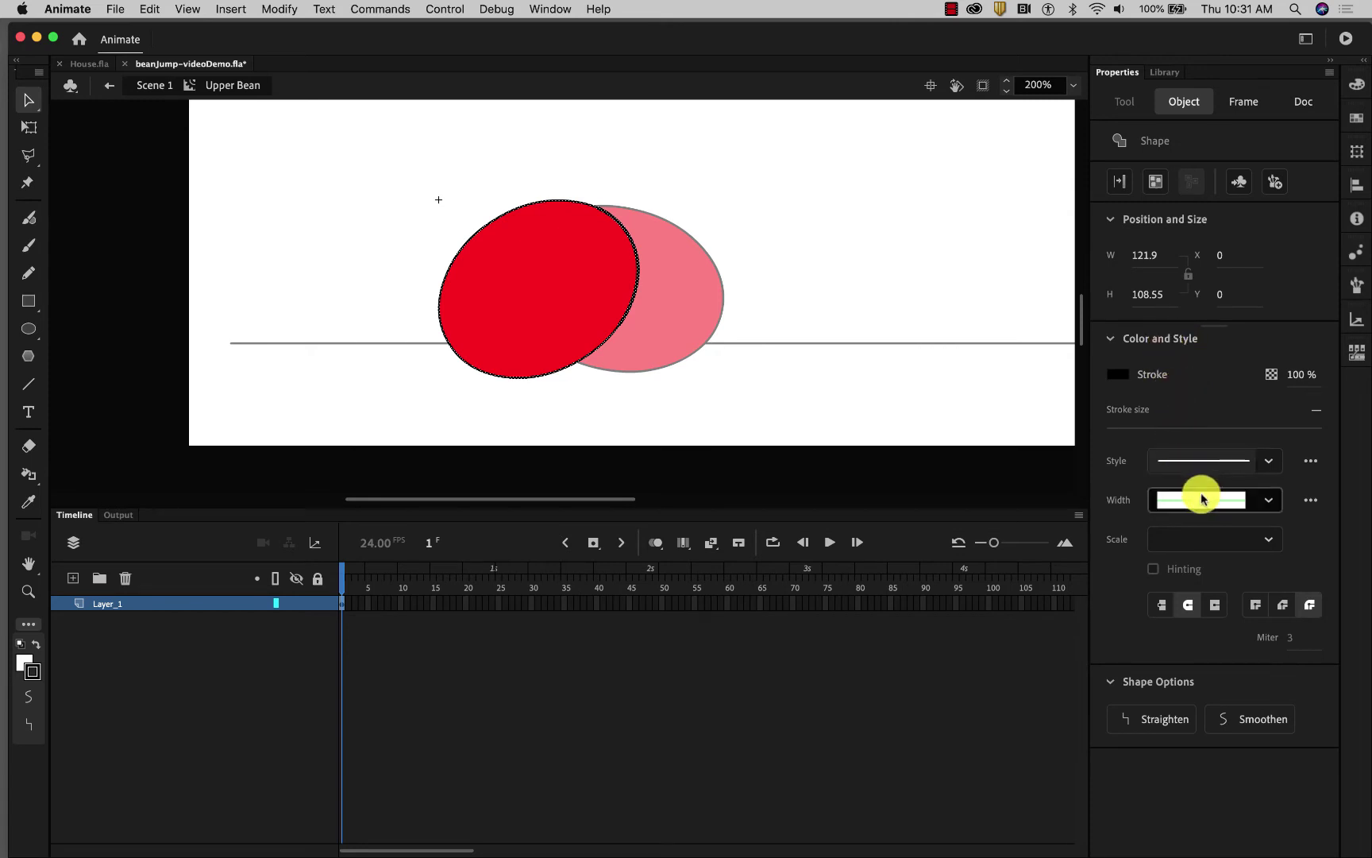
{"action": "left_click", "coordinate": [1250, 429]}
{"action": "left_click_drag", "start_coordinate": [1249, 429], "coordinate": [1118, 436]}
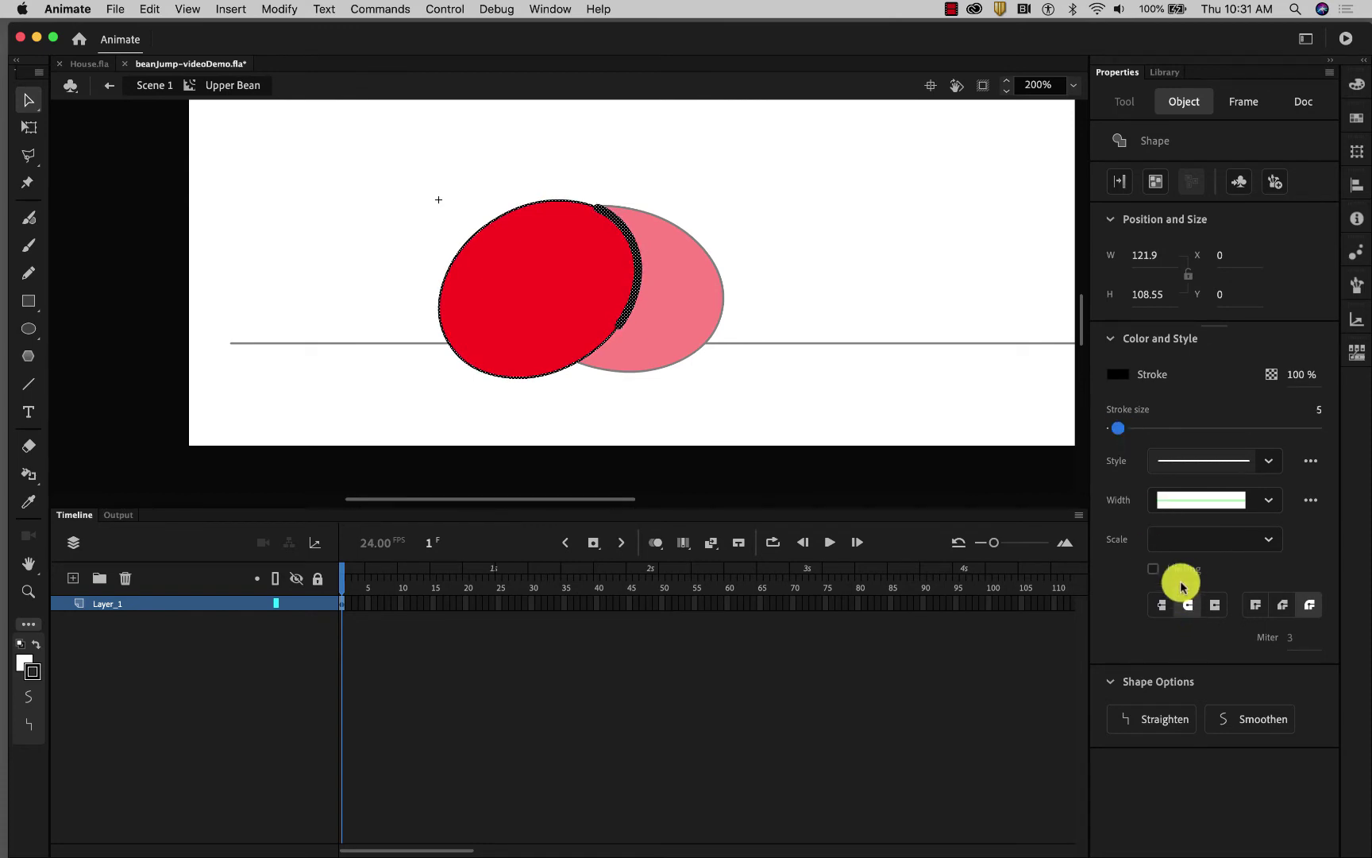
{"action": "left_click", "coordinate": [1186, 546]}
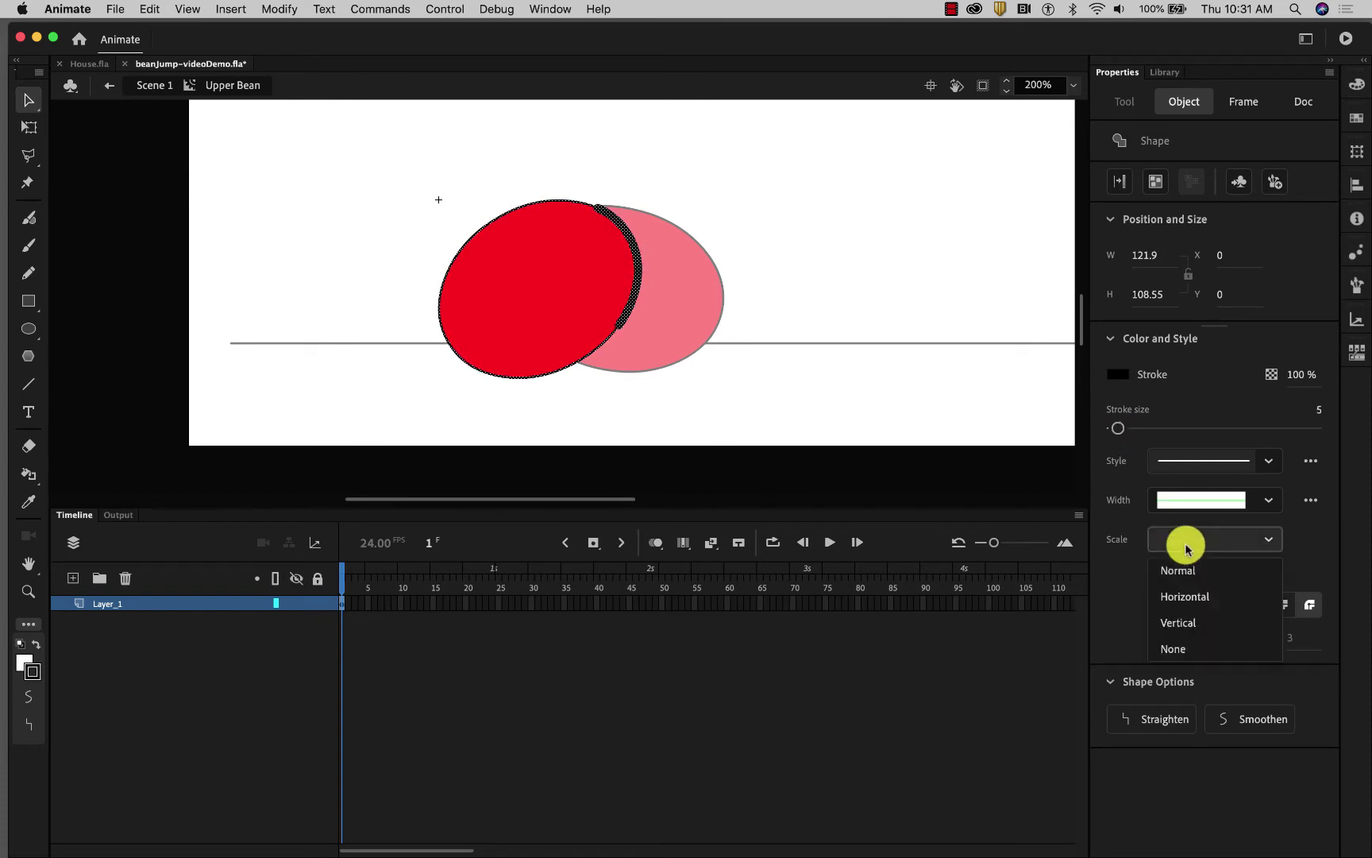
{"action": "left_click", "coordinate": [1177, 650]}
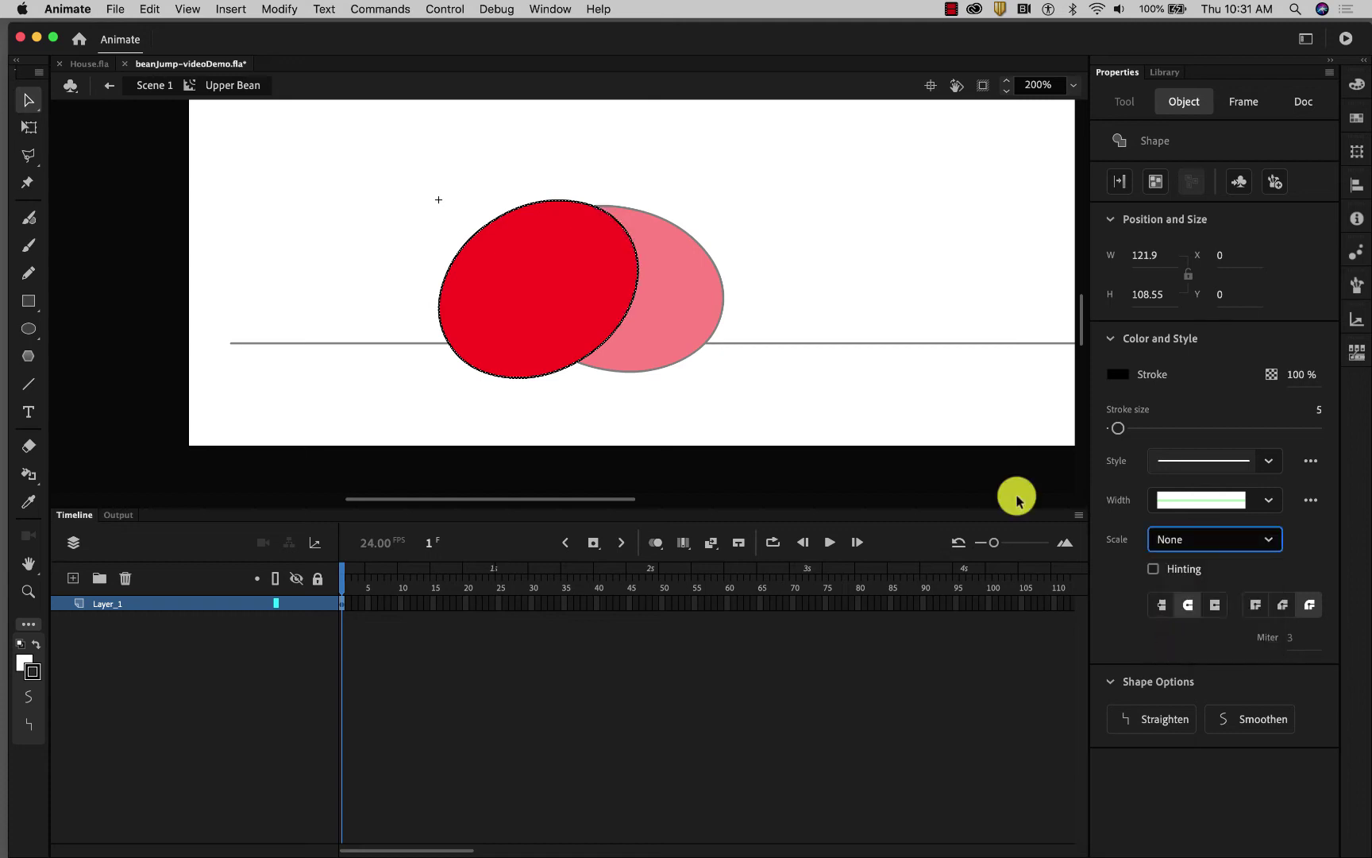
{"action": "left_click", "coordinate": [818, 291]}
Erase the part of the upper bean's outline that overlaps the lower bean, using the Eraser in Erase Lines mode.
{"action": "left_click", "coordinate": [1073, 85]}
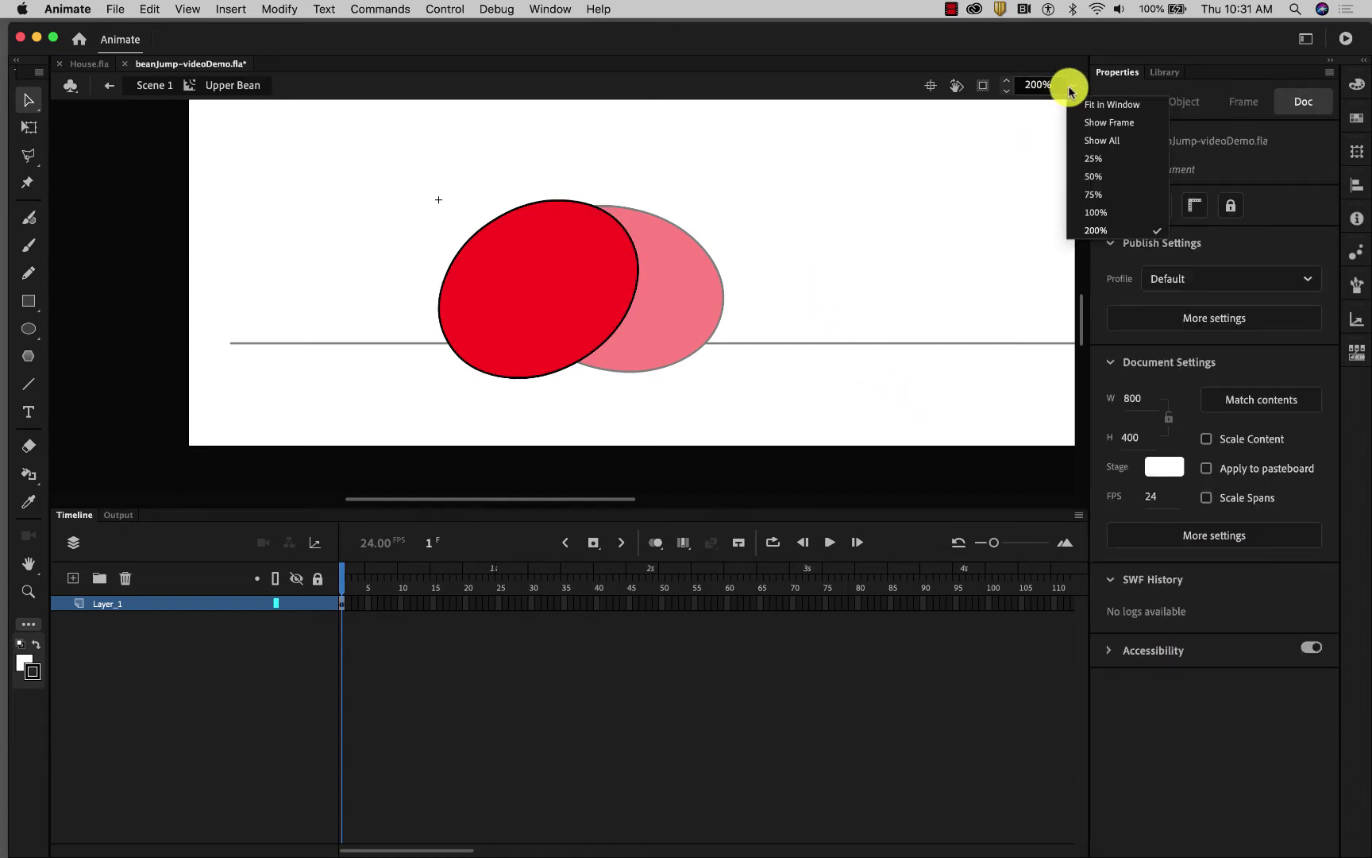
{"action": "left_click", "coordinate": [1095, 213]}
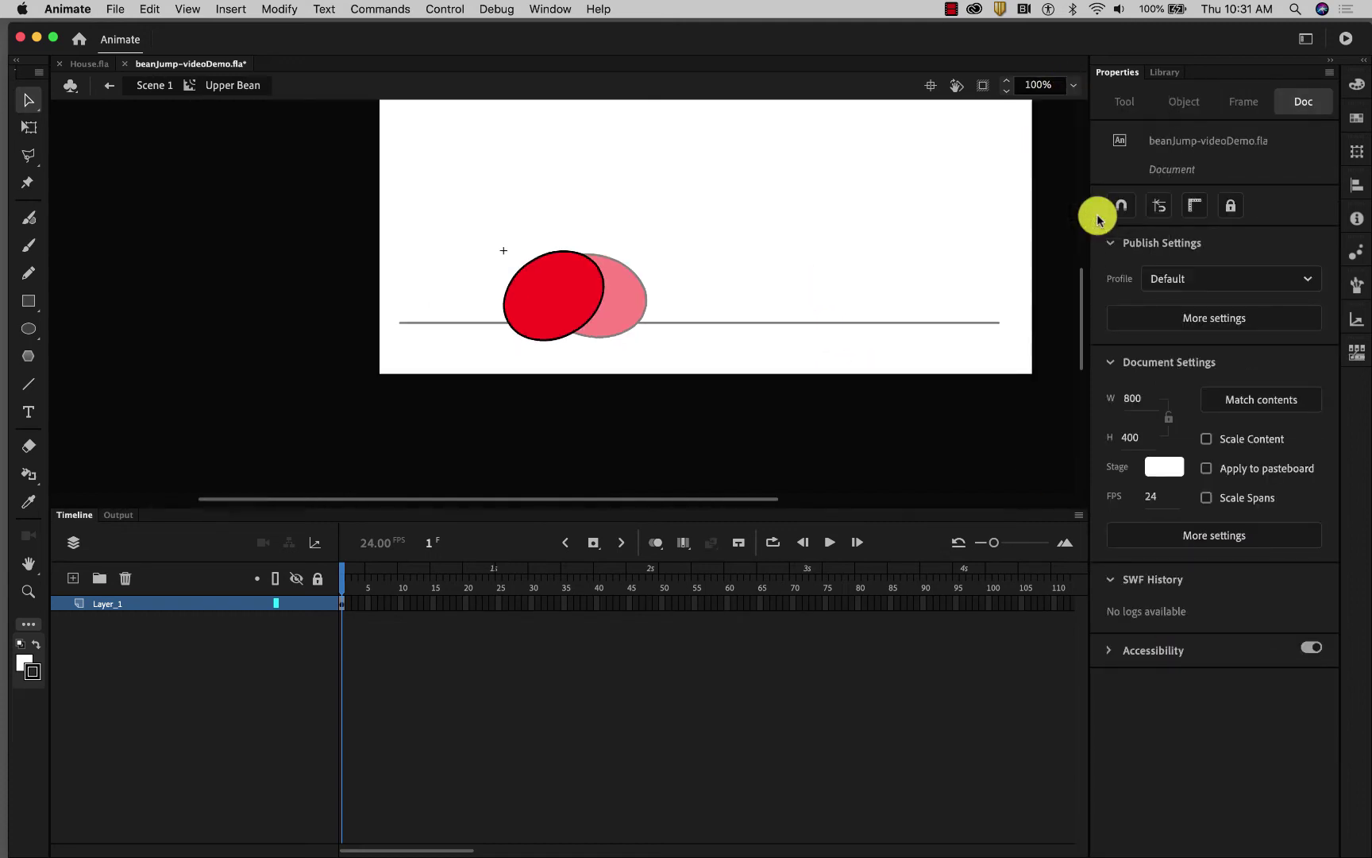
{"action": "left_click", "coordinate": [1073, 85]}
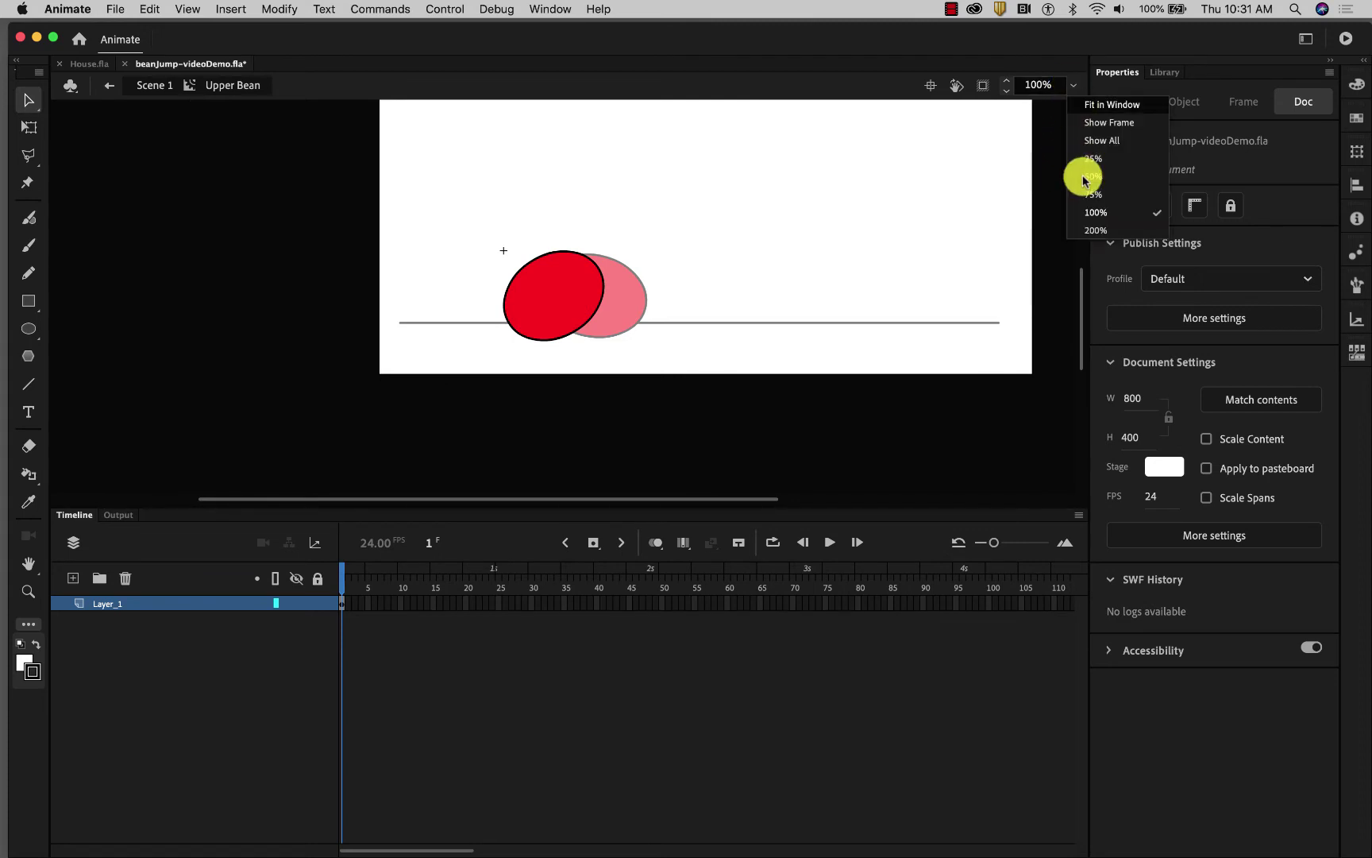
{"action": "left_click", "coordinate": [1089, 216]}
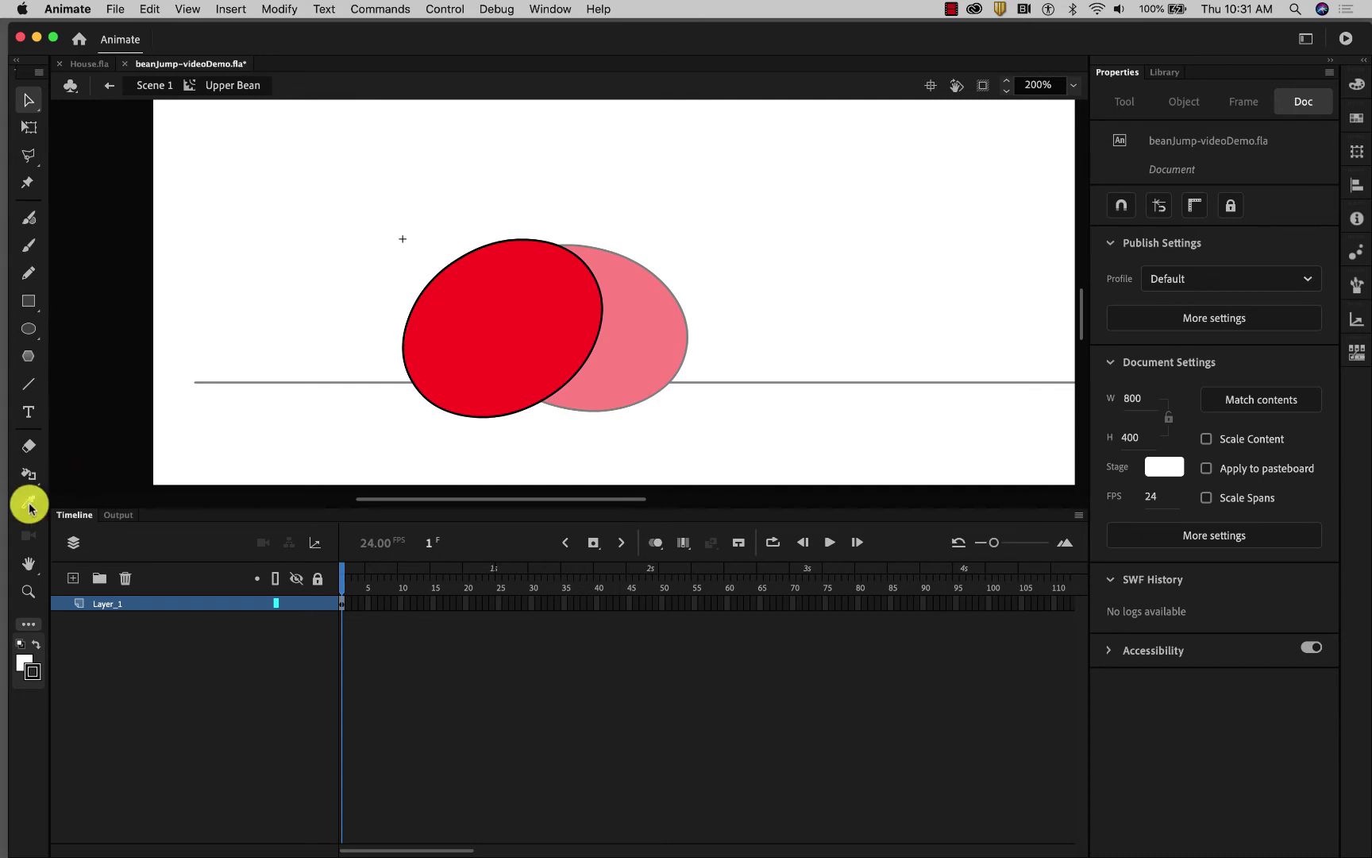
{"action": "left_click", "coordinate": [27, 445]}
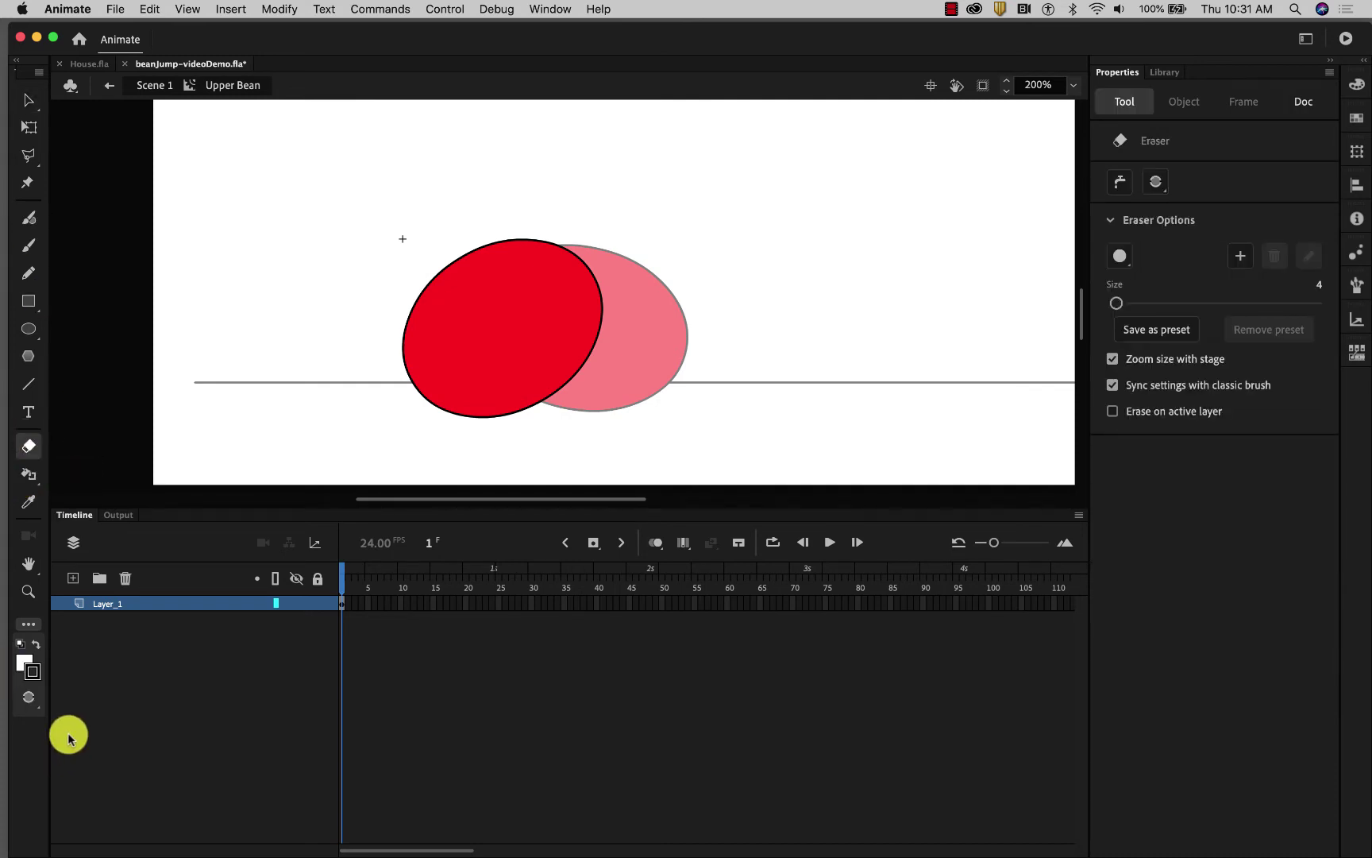
{"action": "left_click", "coordinate": [28, 697]}
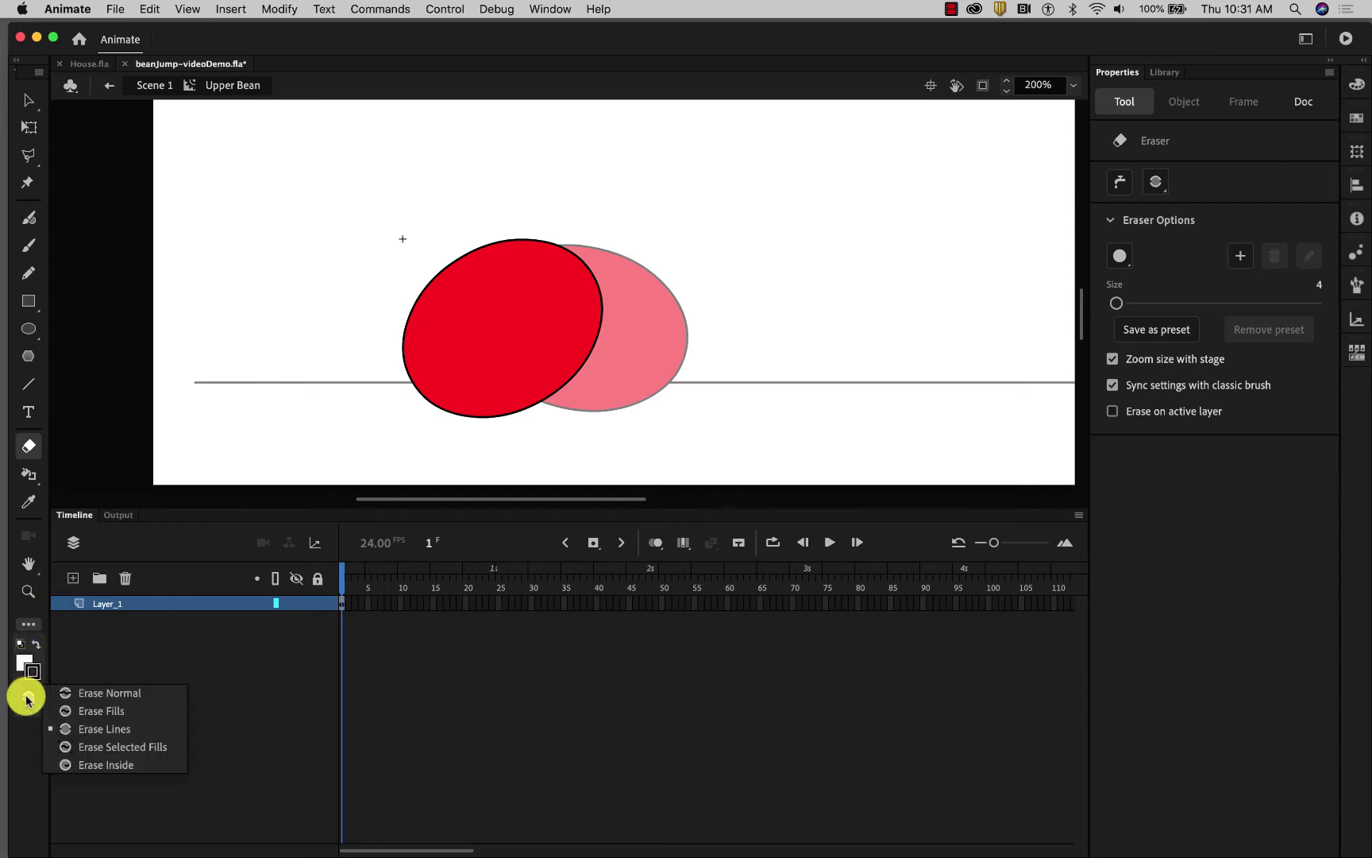
{"action": "left_click", "coordinate": [74, 728]}
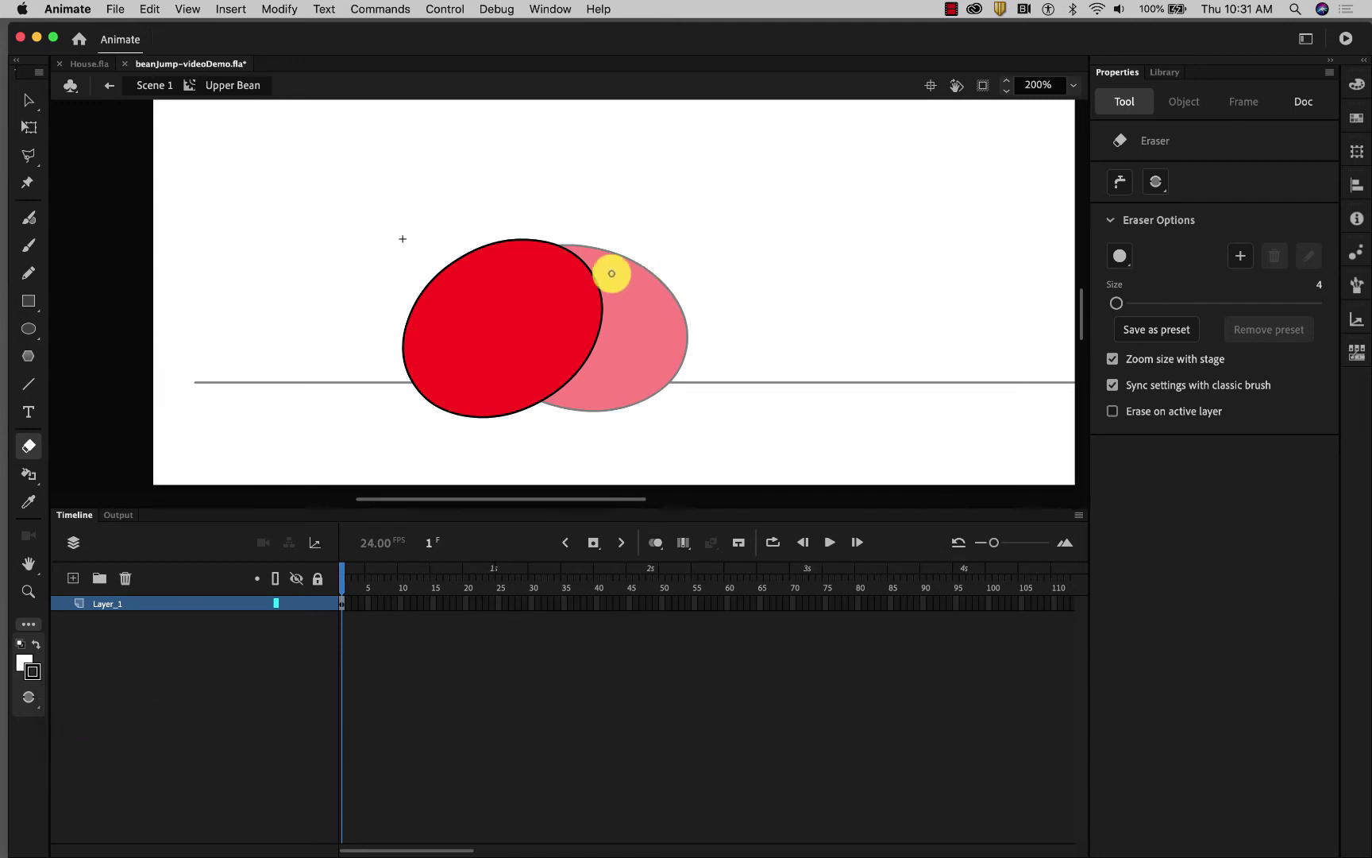
{"action": "mouse_move", "coordinate": [577, 256]}
{"action": "left_mouse_down"}
{"action": "mouse_move", "coordinate": [602, 308]}
{"action": "mouse_move", "coordinate": [565, 383]}
{"action": "left_mouse_up"}
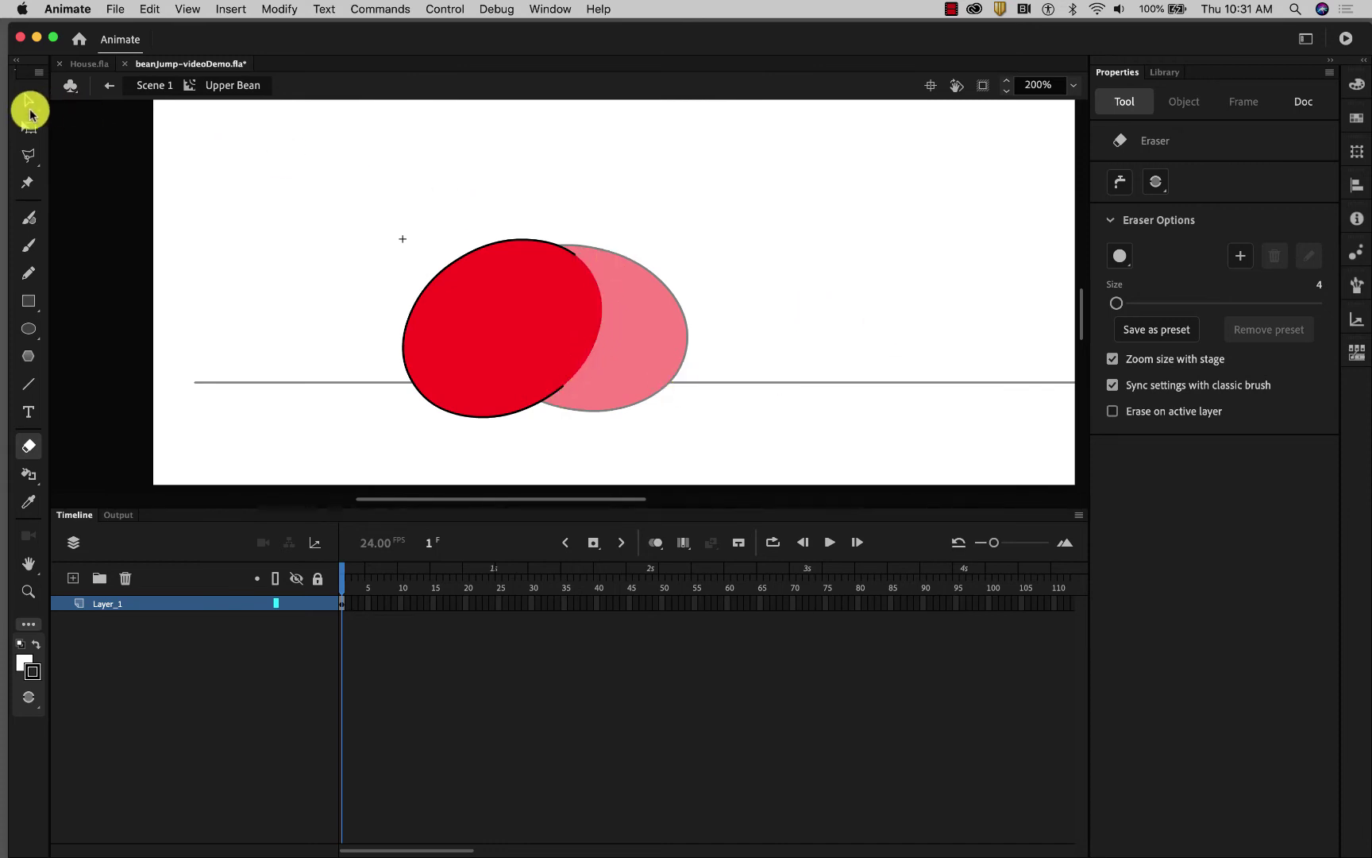
{"action": "left_click", "coordinate": [29, 104]}
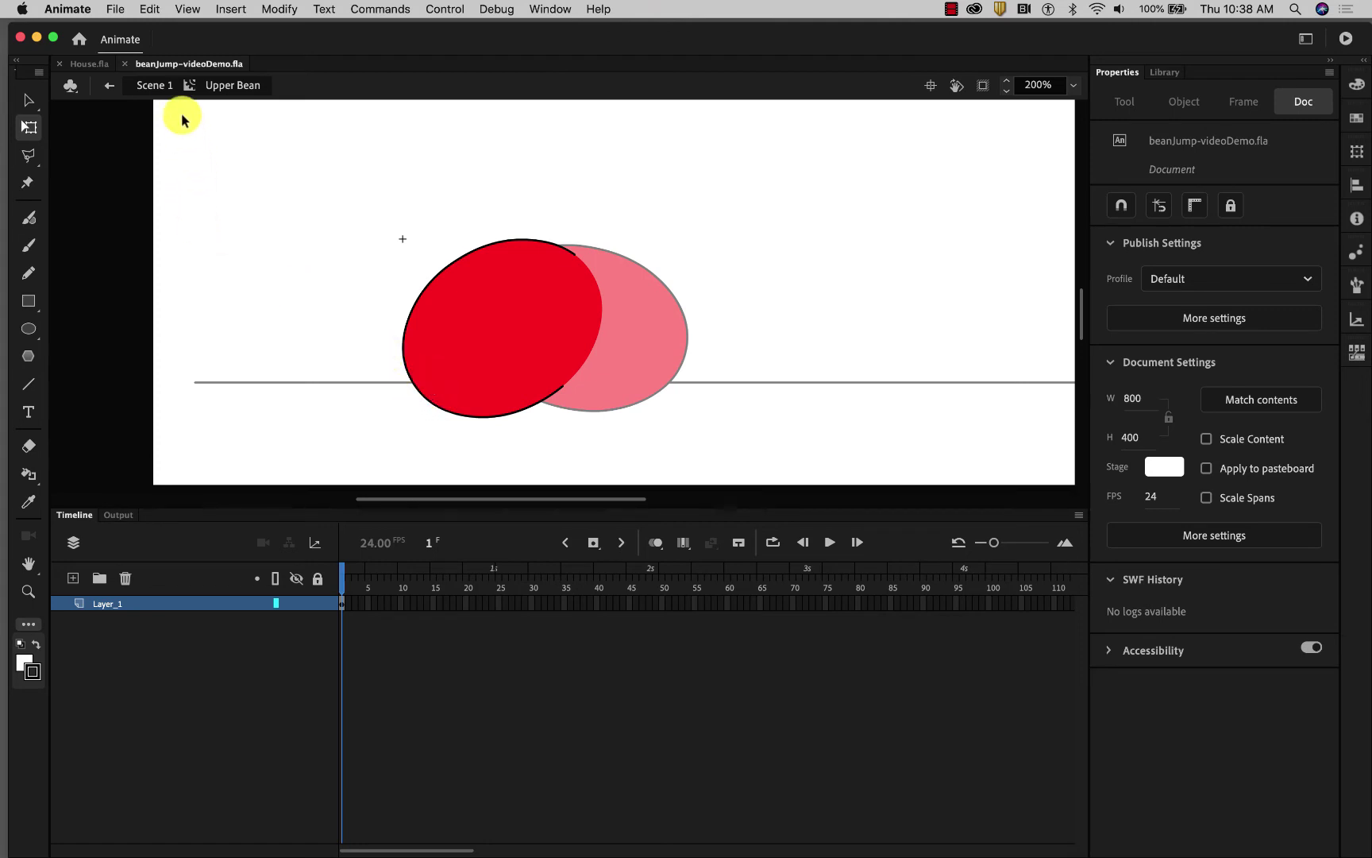
Return to Scene 1 and insert keyframes at frame 15 on the Upper Bean and Lower Bean layers.
{"action": "left_click", "coordinate": [156, 85]}
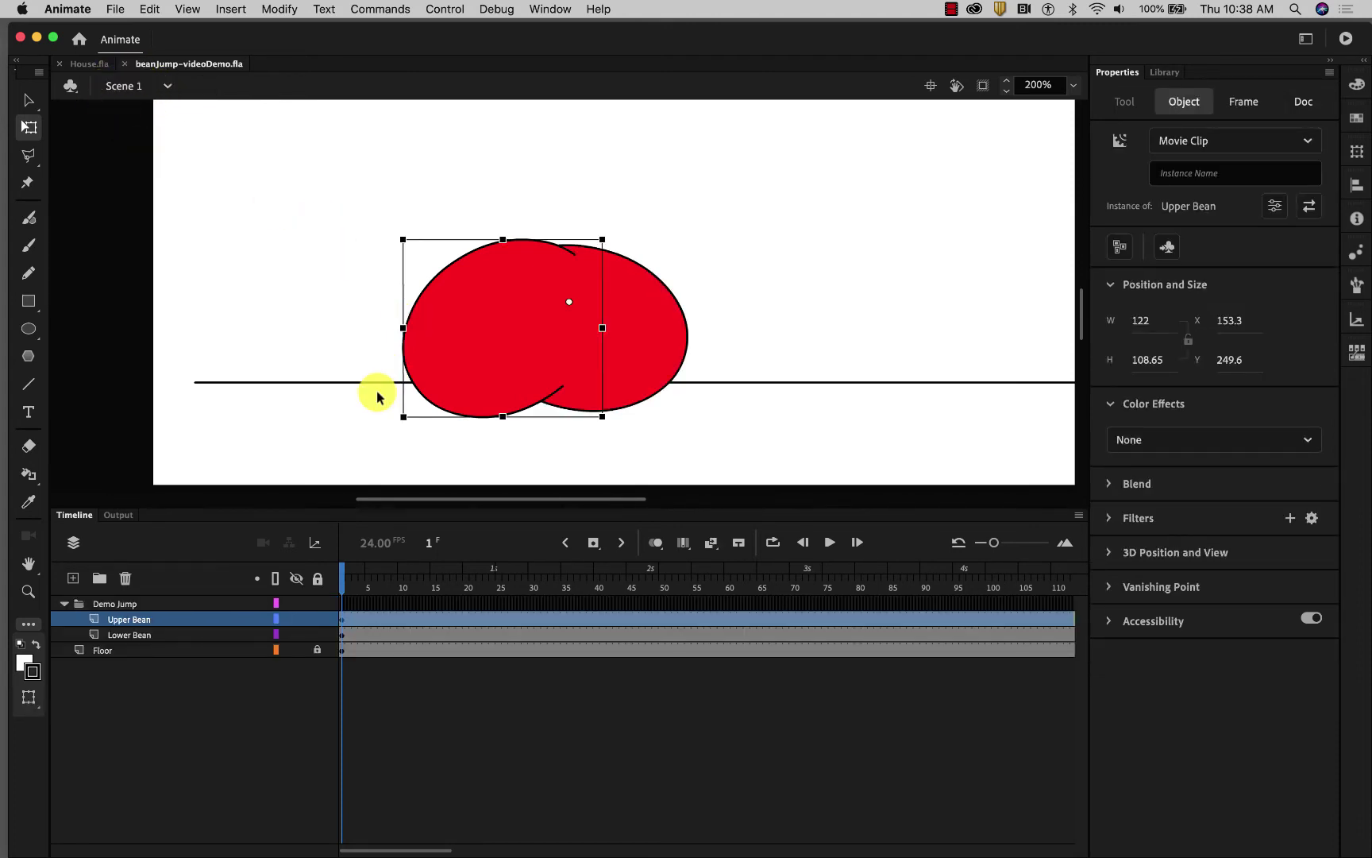
{"action": "left_click_drag", "start_coordinate": [342, 573], "coordinate": [474, 596]}
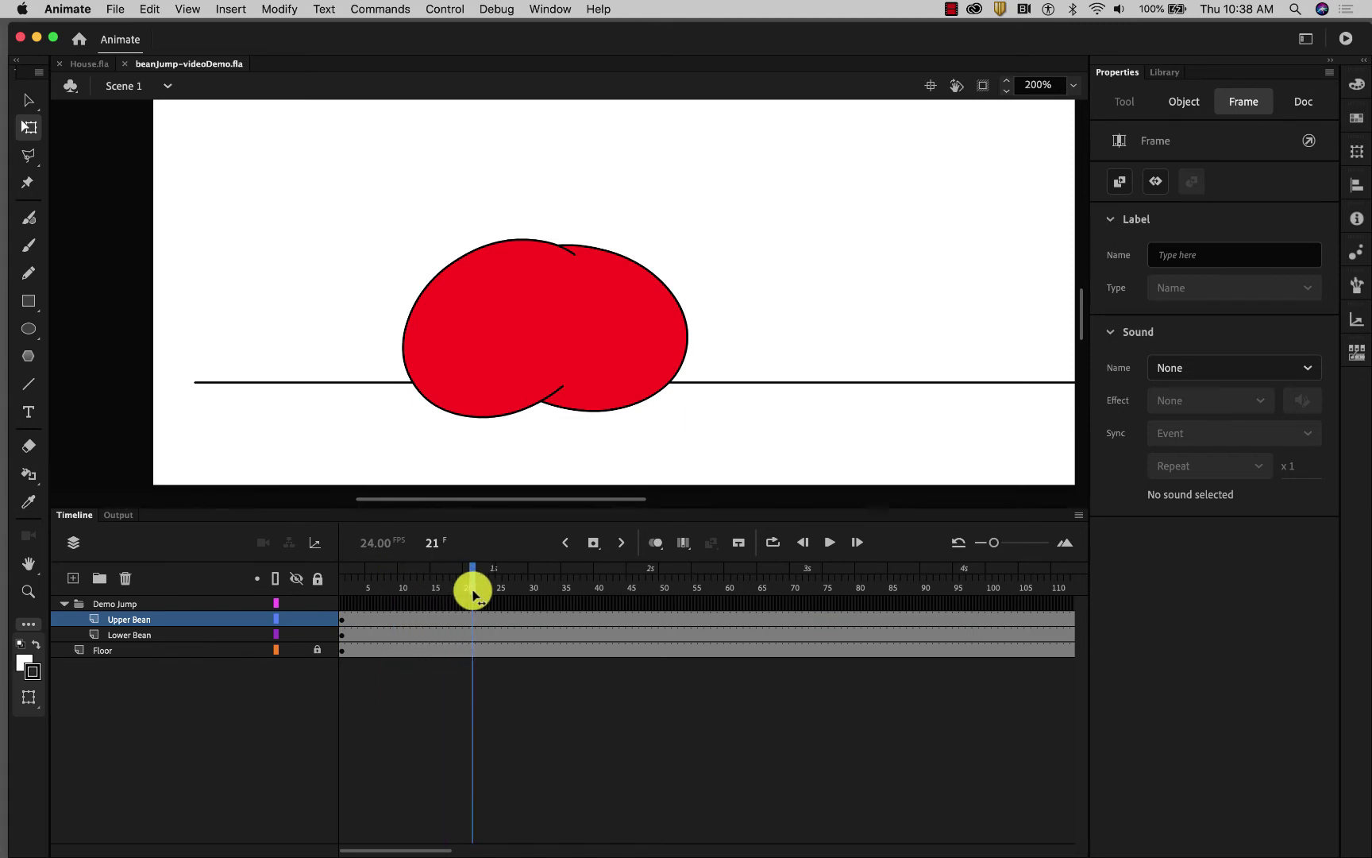
{"action": "left_click_drag", "start_coordinate": [473, 594], "coordinate": [432, 604]}
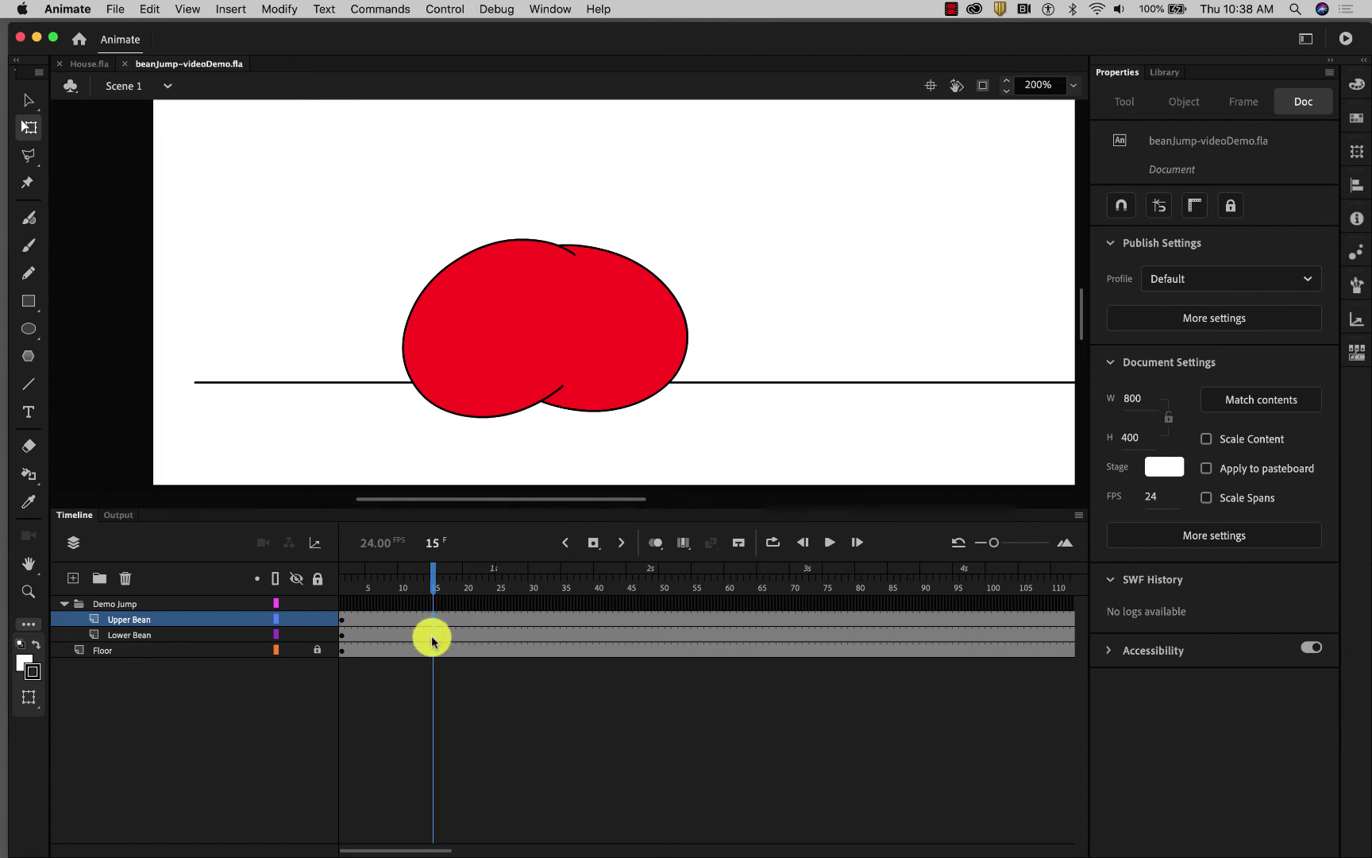
{"action": "left_click", "coordinate": [432, 635]}
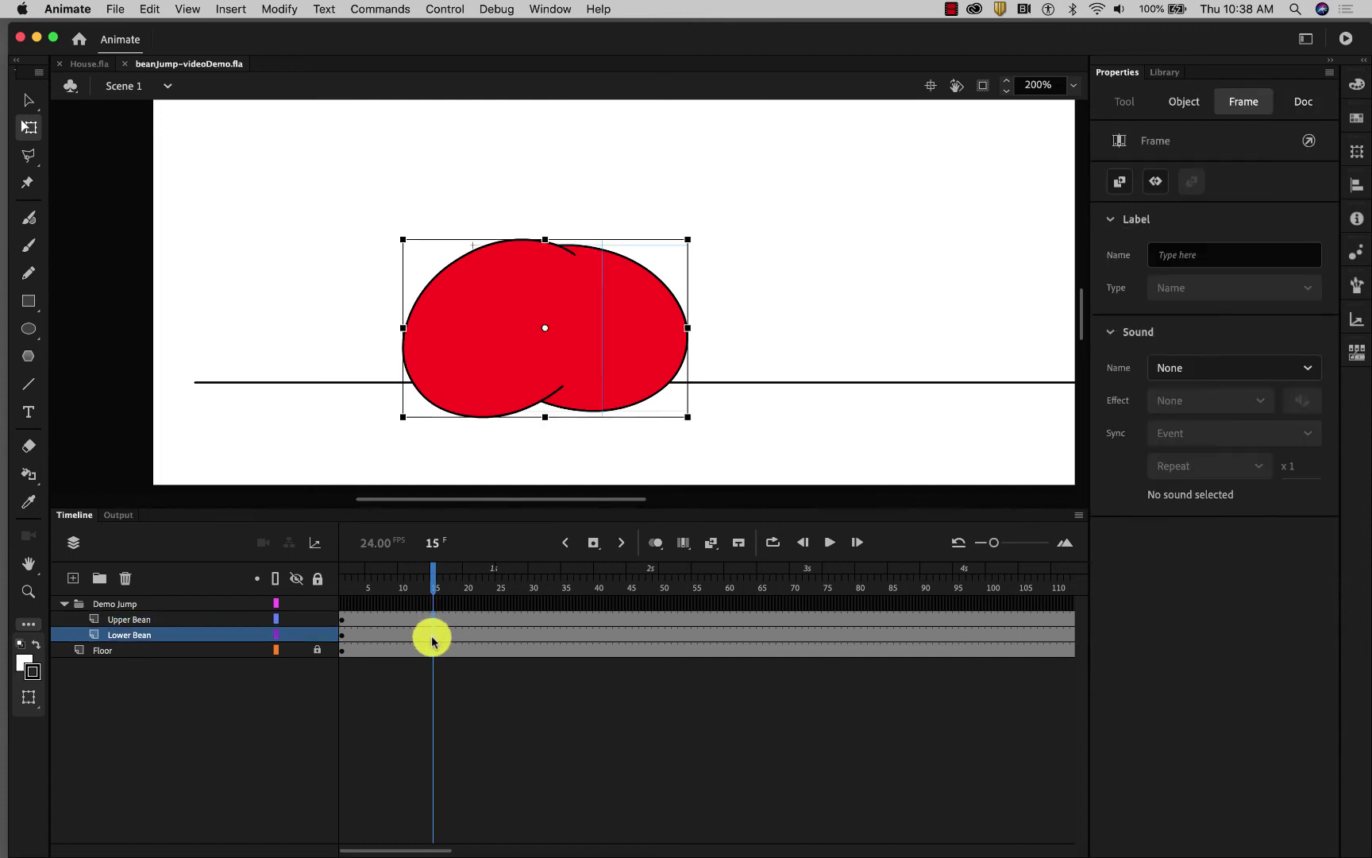
{"action": "right_click", "coordinate": [432, 638]}
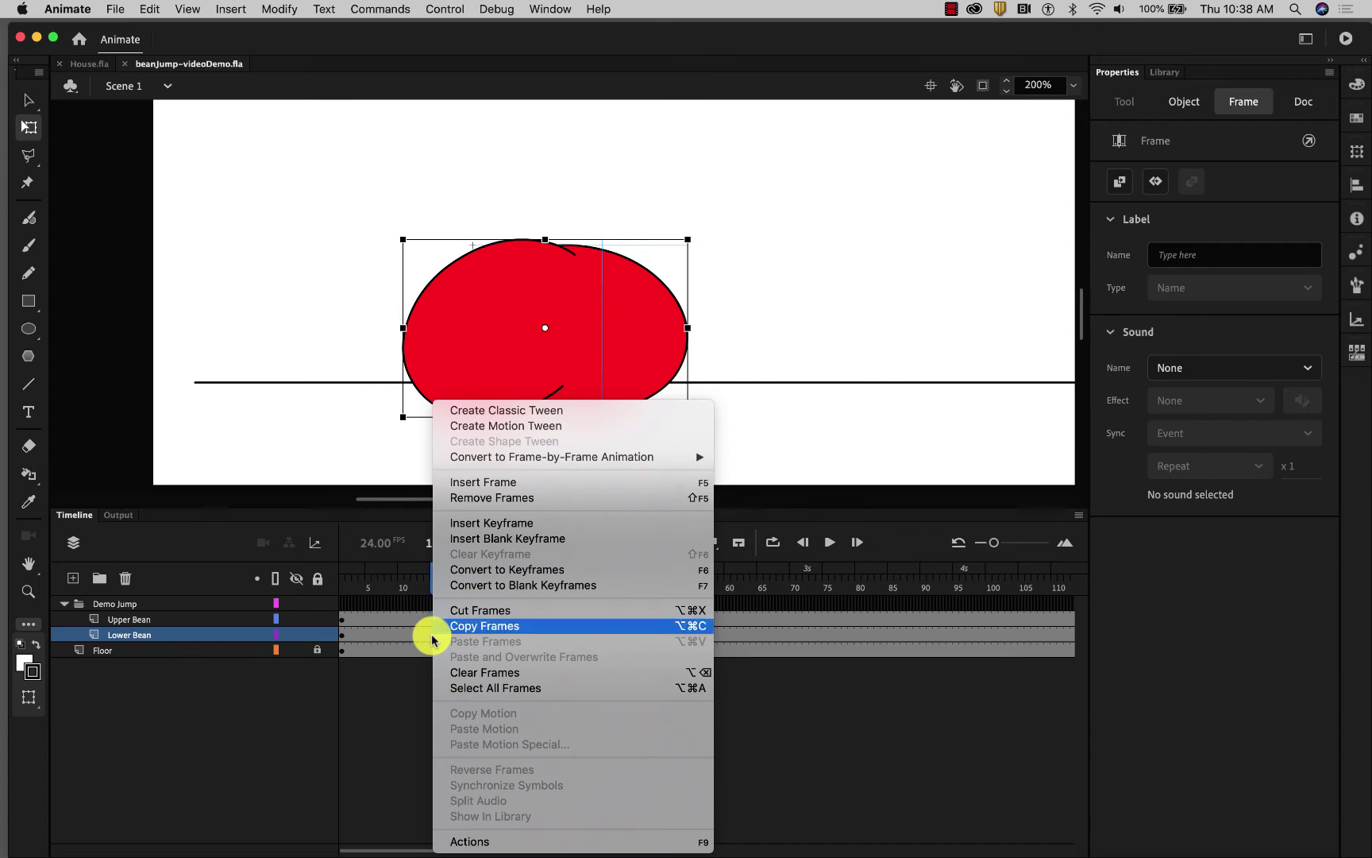
{"action": "left_click", "coordinate": [490, 525]}
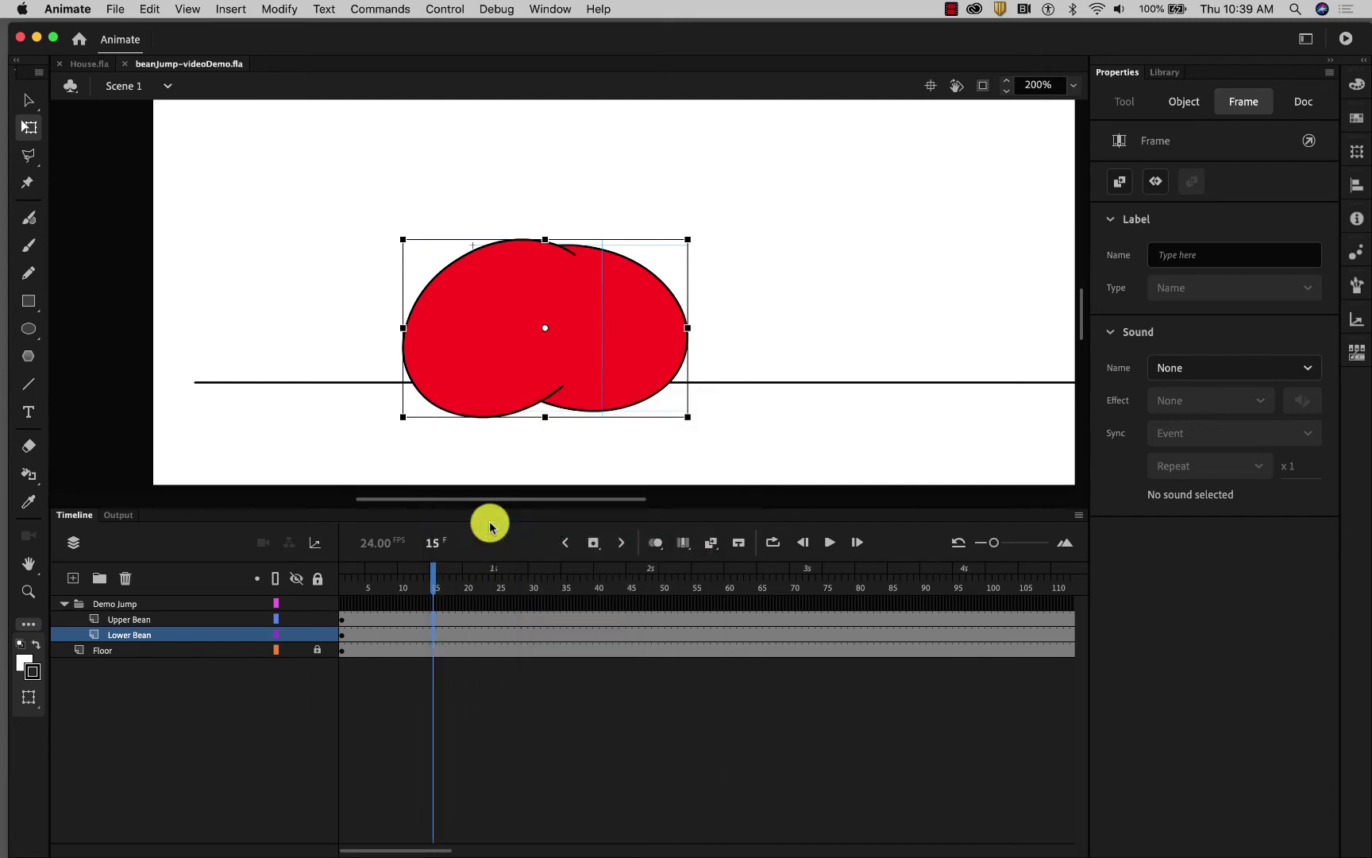
Insert keyframes at frame 20 on both the Upper Bean and Lower Bean layers.
{"action": "left_click", "coordinate": [413, 570]}
{"action": "left_click_drag", "start_coordinate": [390, 574], "coordinate": [467, 608]}
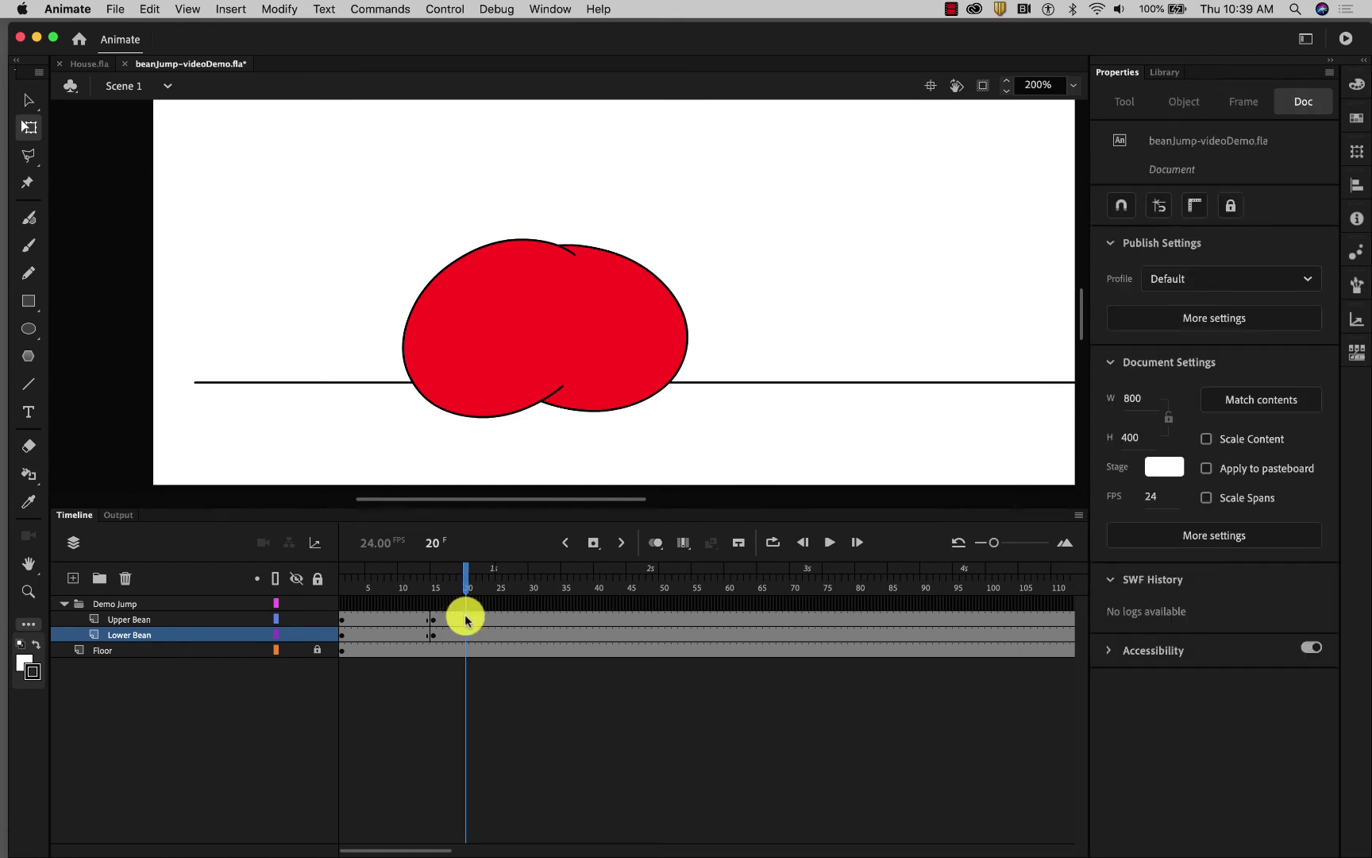
{"action": "left_click", "coordinate": [466, 622]}
{"action": "left_click", "coordinate": [467, 636]}
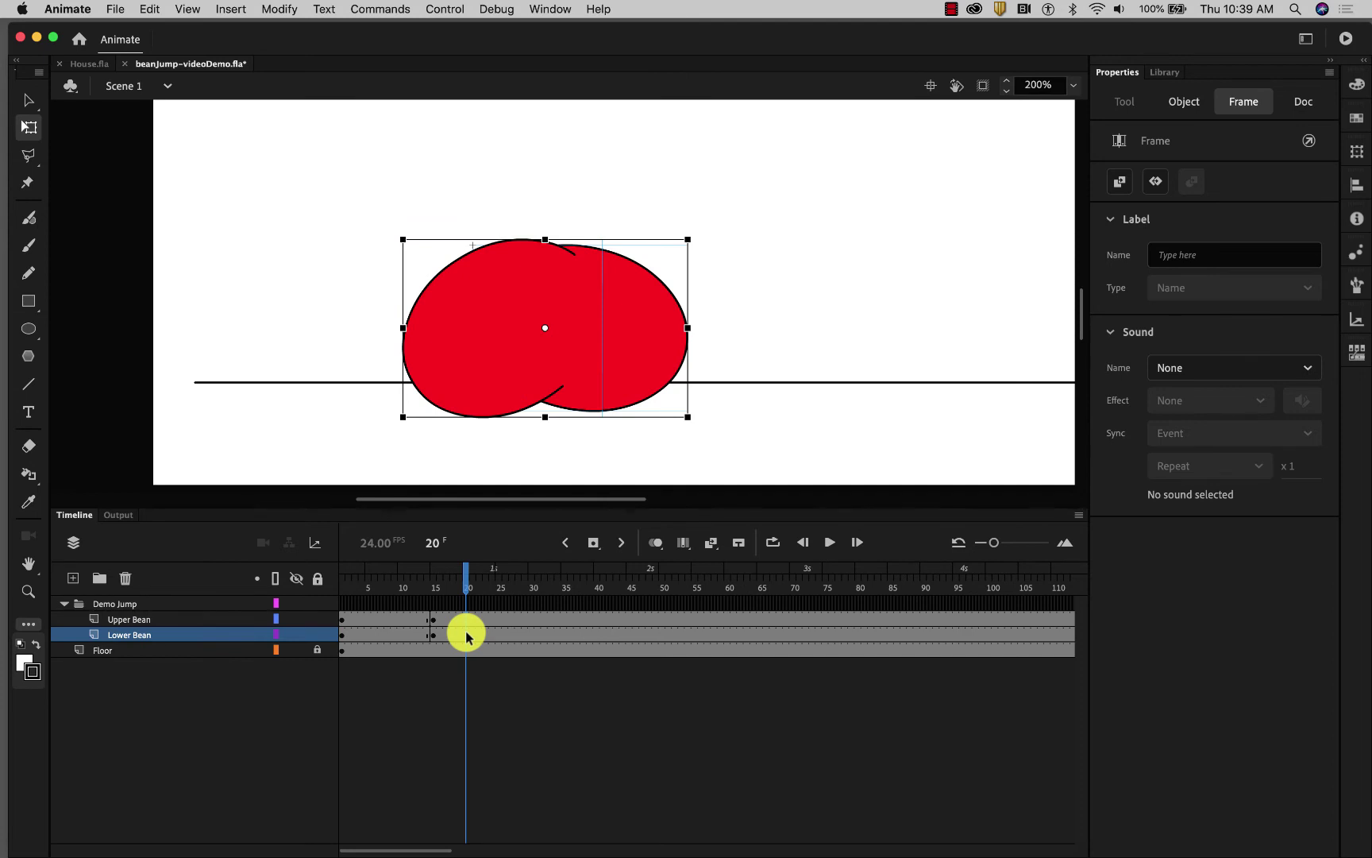
{"action": "right_click", "coordinate": [467, 635]}
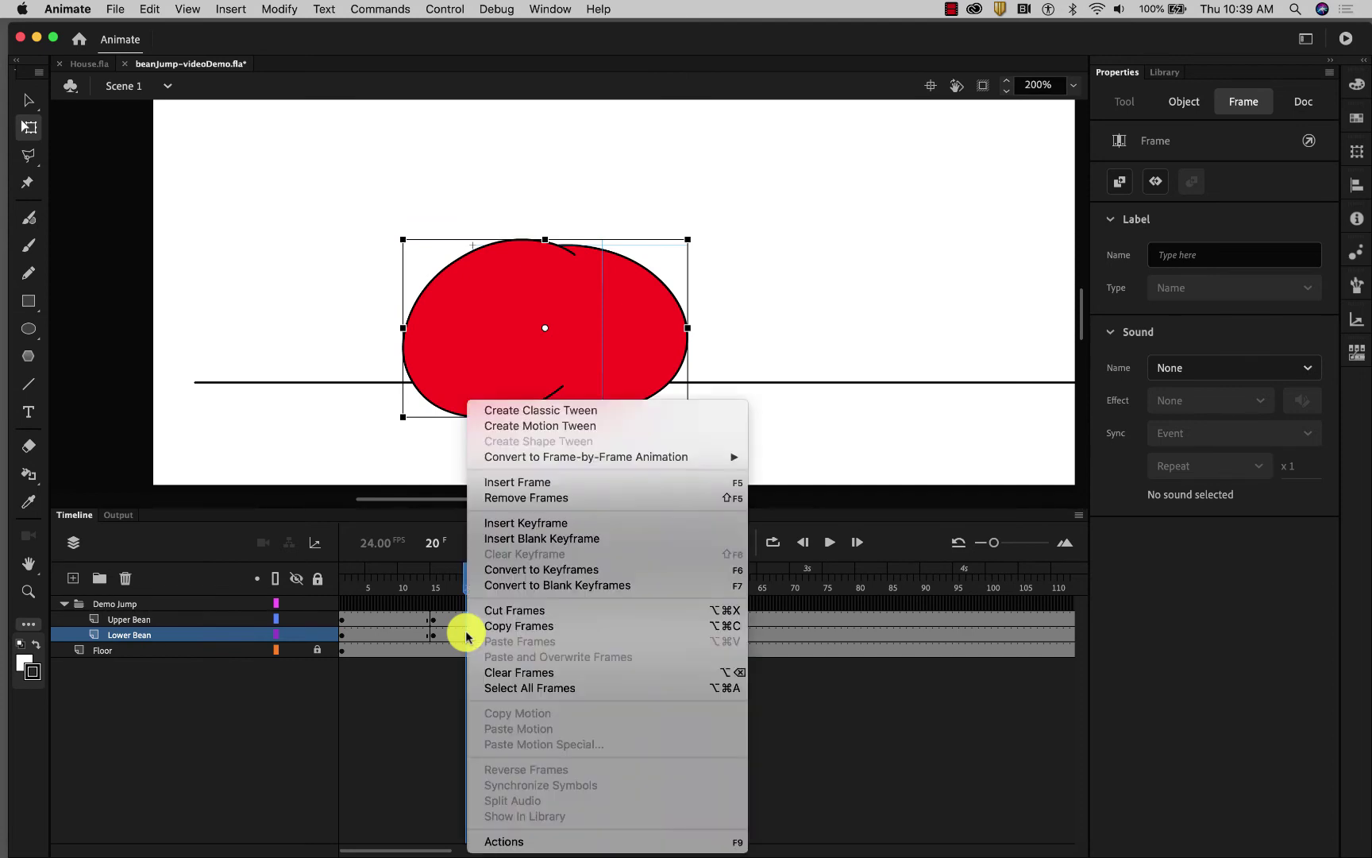
{"action": "left_click", "coordinate": [528, 523]}
{"action": "left_click", "coordinate": [428, 465]}
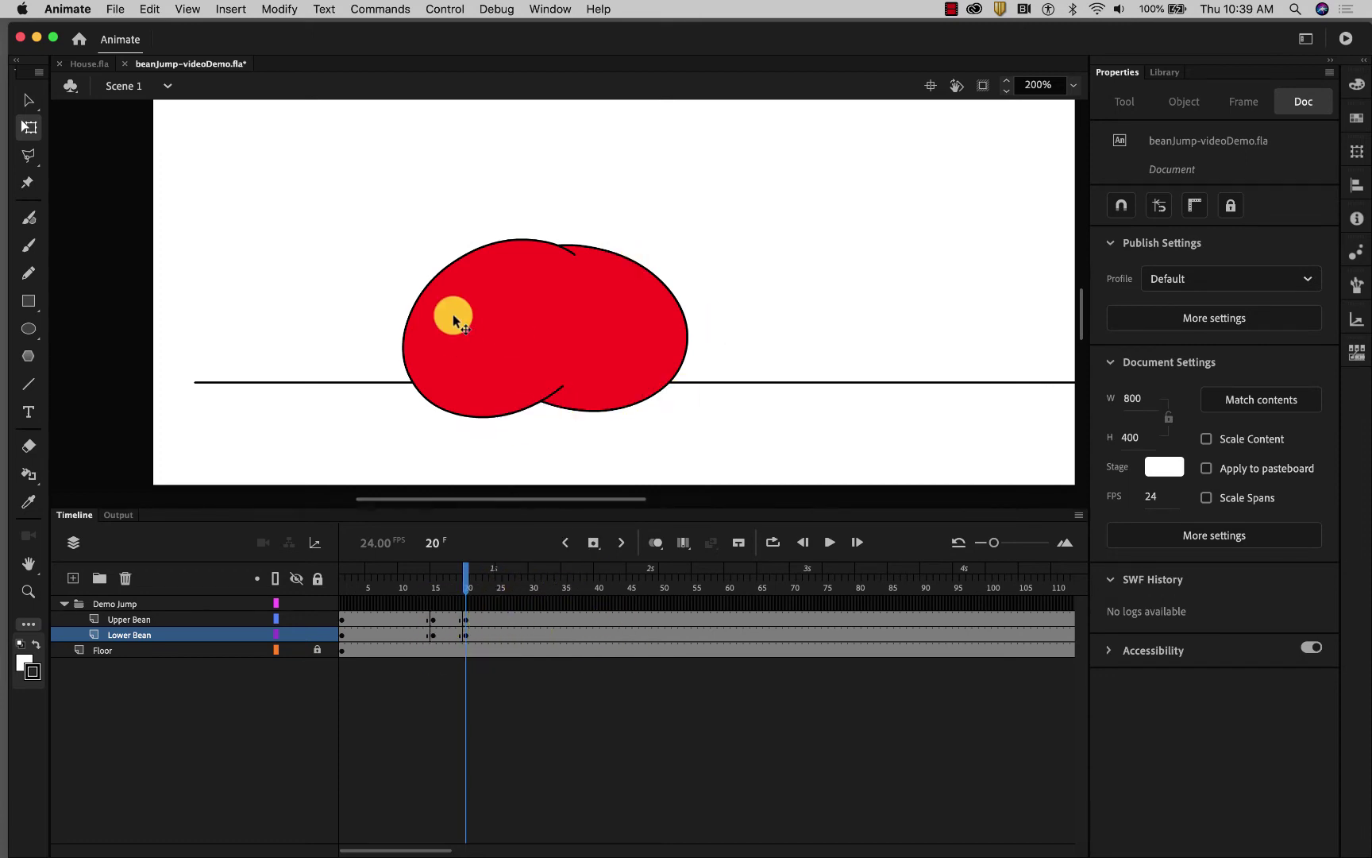
At frame 20, rotate the upper bean clockwise about its pivot so its free end lifts above the floor line.
{"action": "left_click", "coordinate": [453, 330]}
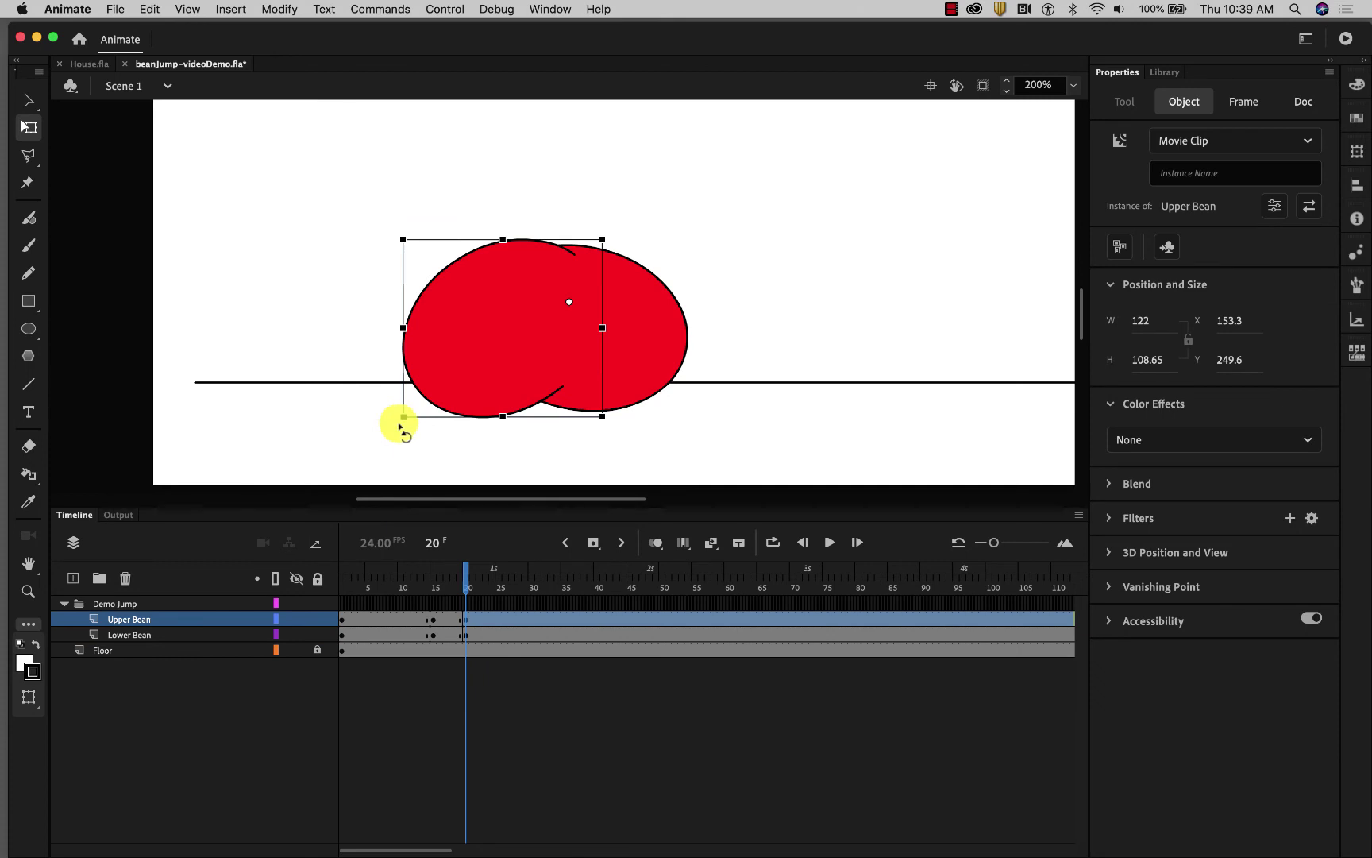
{"action": "left_click_drag", "start_coordinate": [401, 429], "coordinate": [378, 352]}
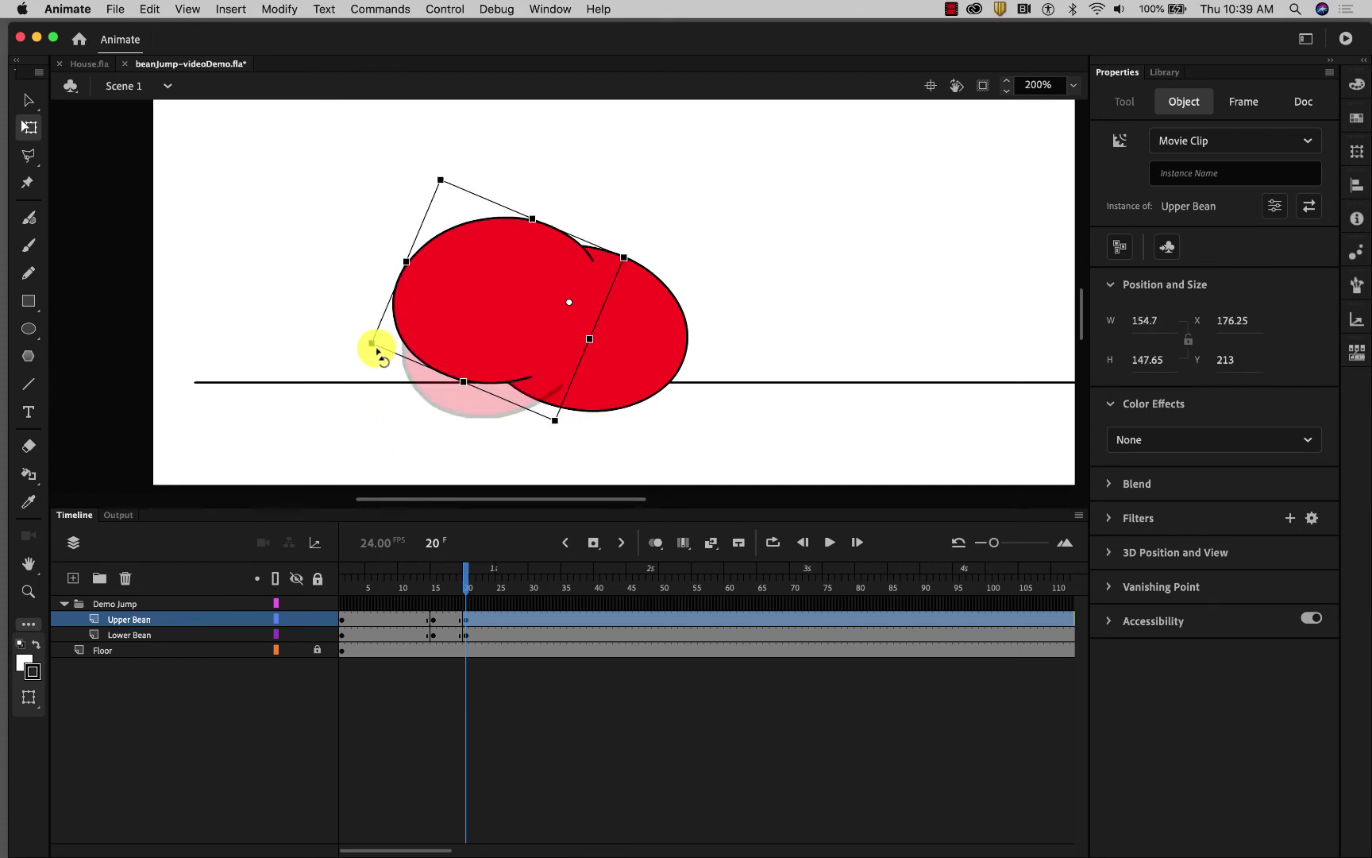
{"action": "left_click_drag", "start_coordinate": [377, 349], "coordinate": [375, 332]}
{"action": "left_click", "coordinate": [378, 468]}
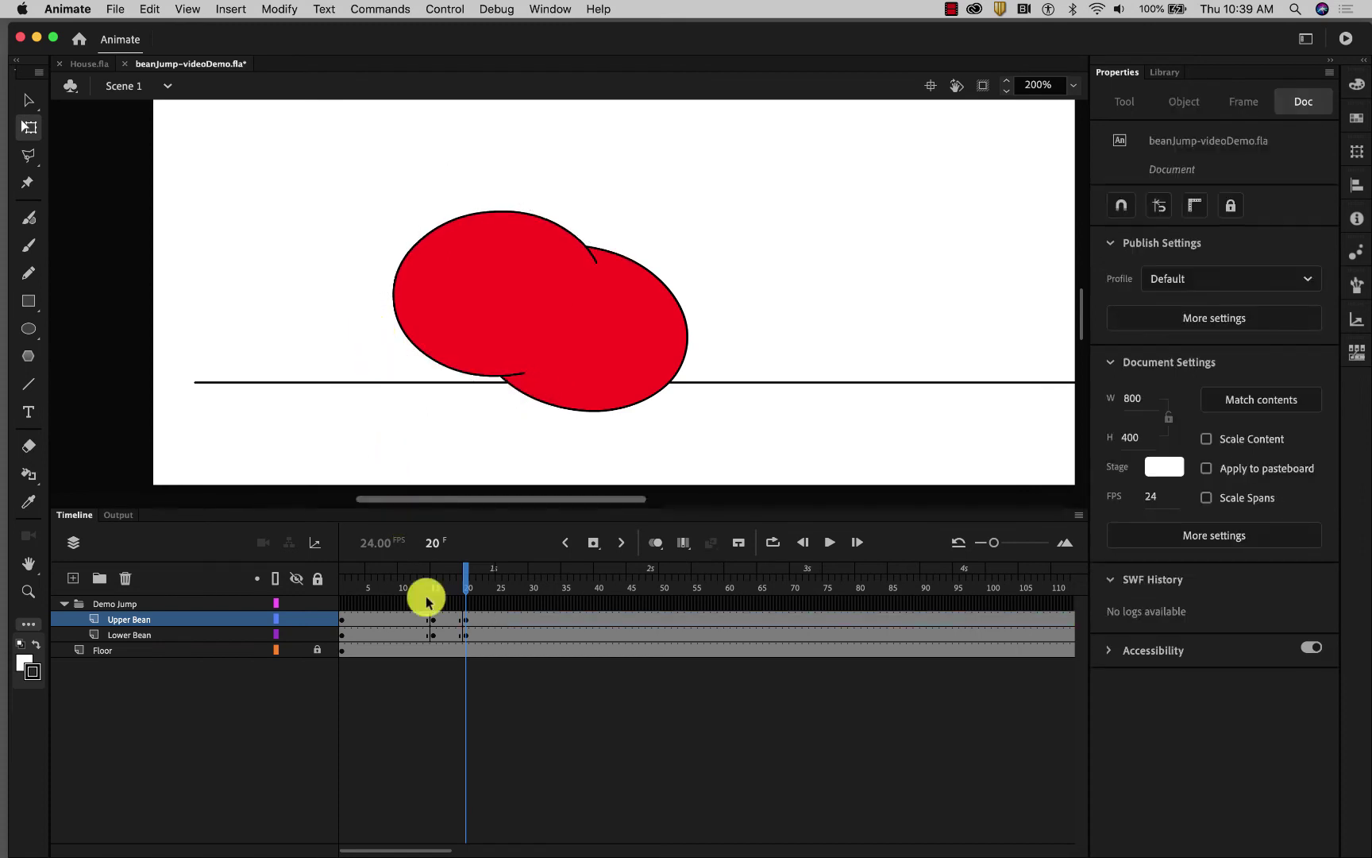
{"action": "left_click", "coordinate": [464, 619]}
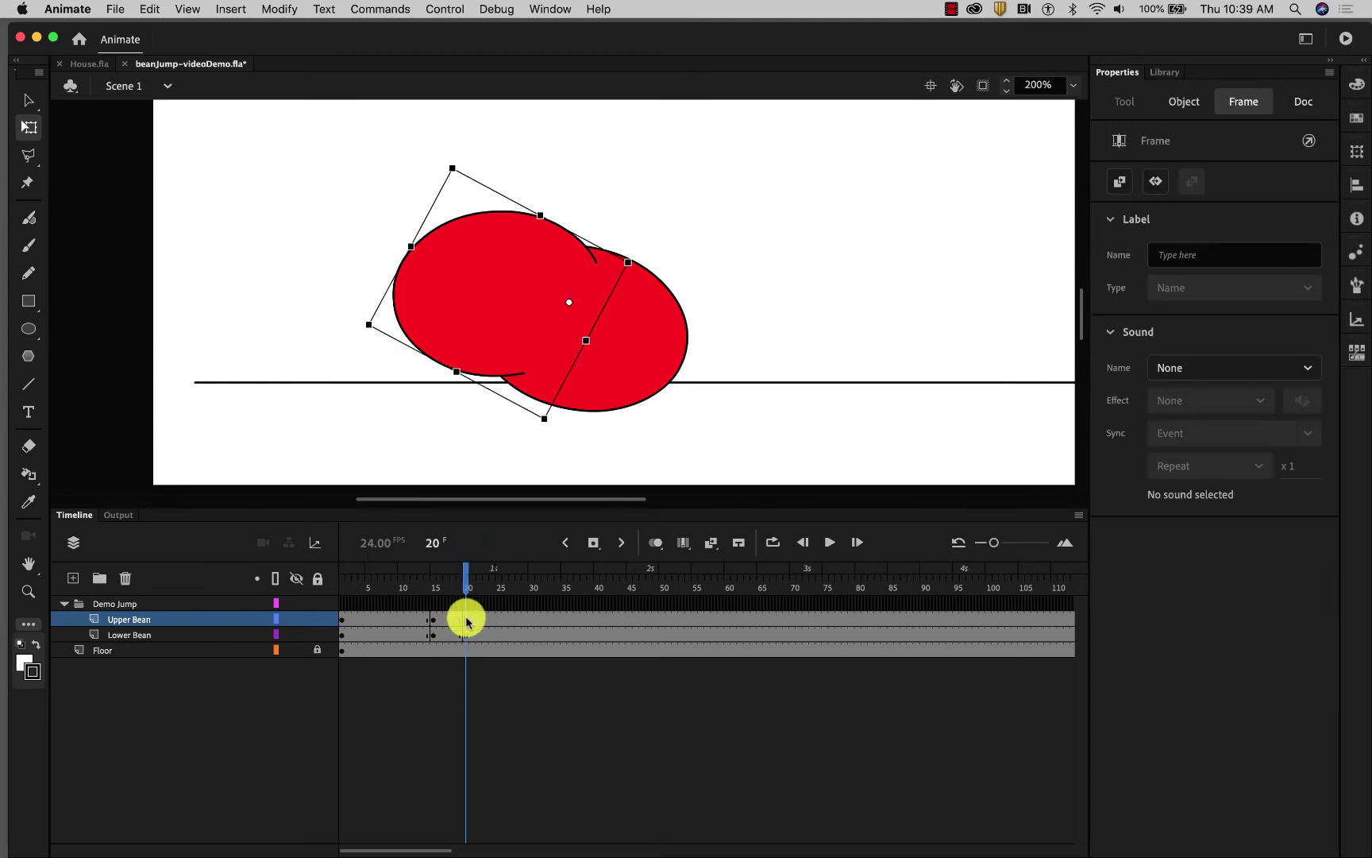
{"action": "left_click", "coordinate": [465, 635]}
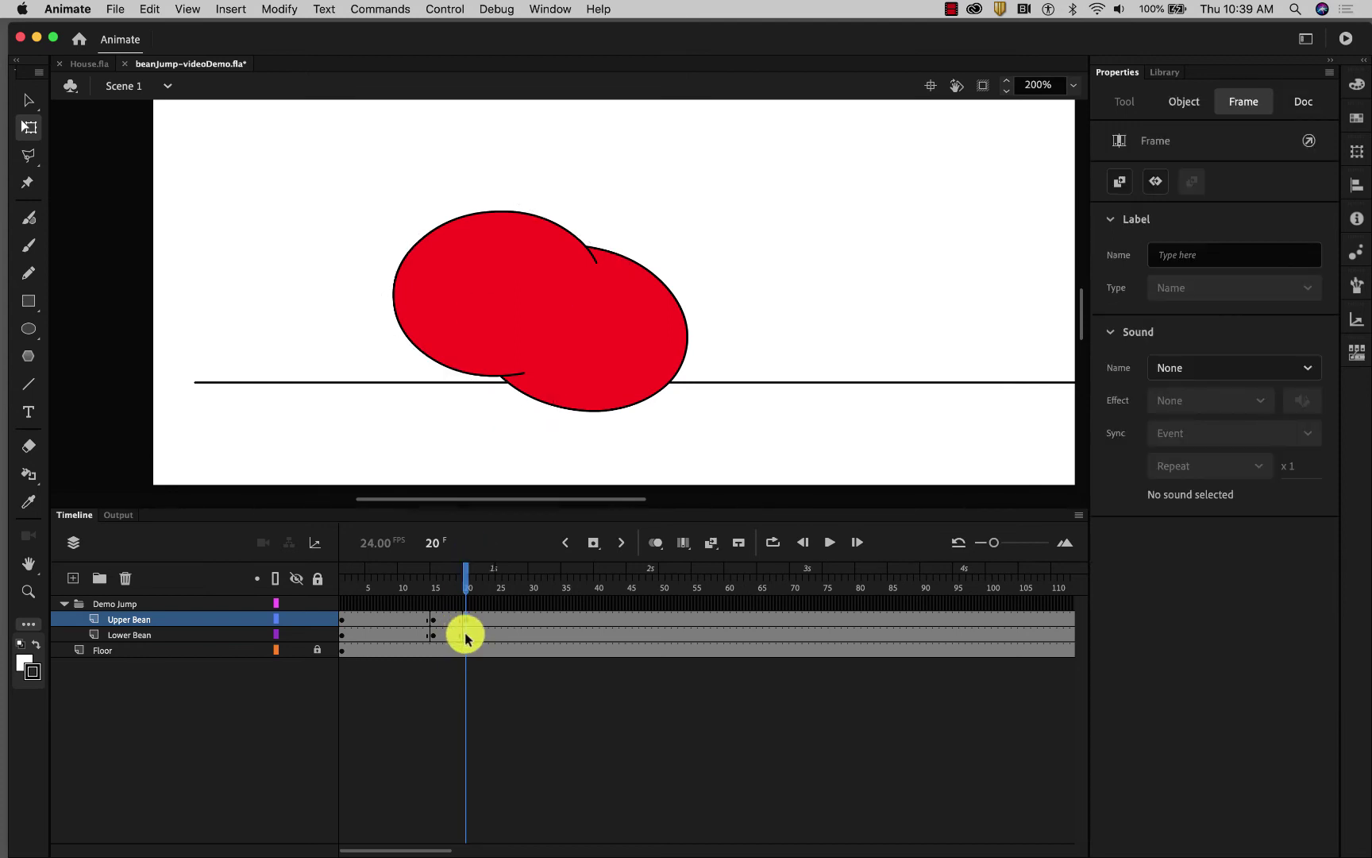
{"action": "left_click", "coordinate": [337, 343]}
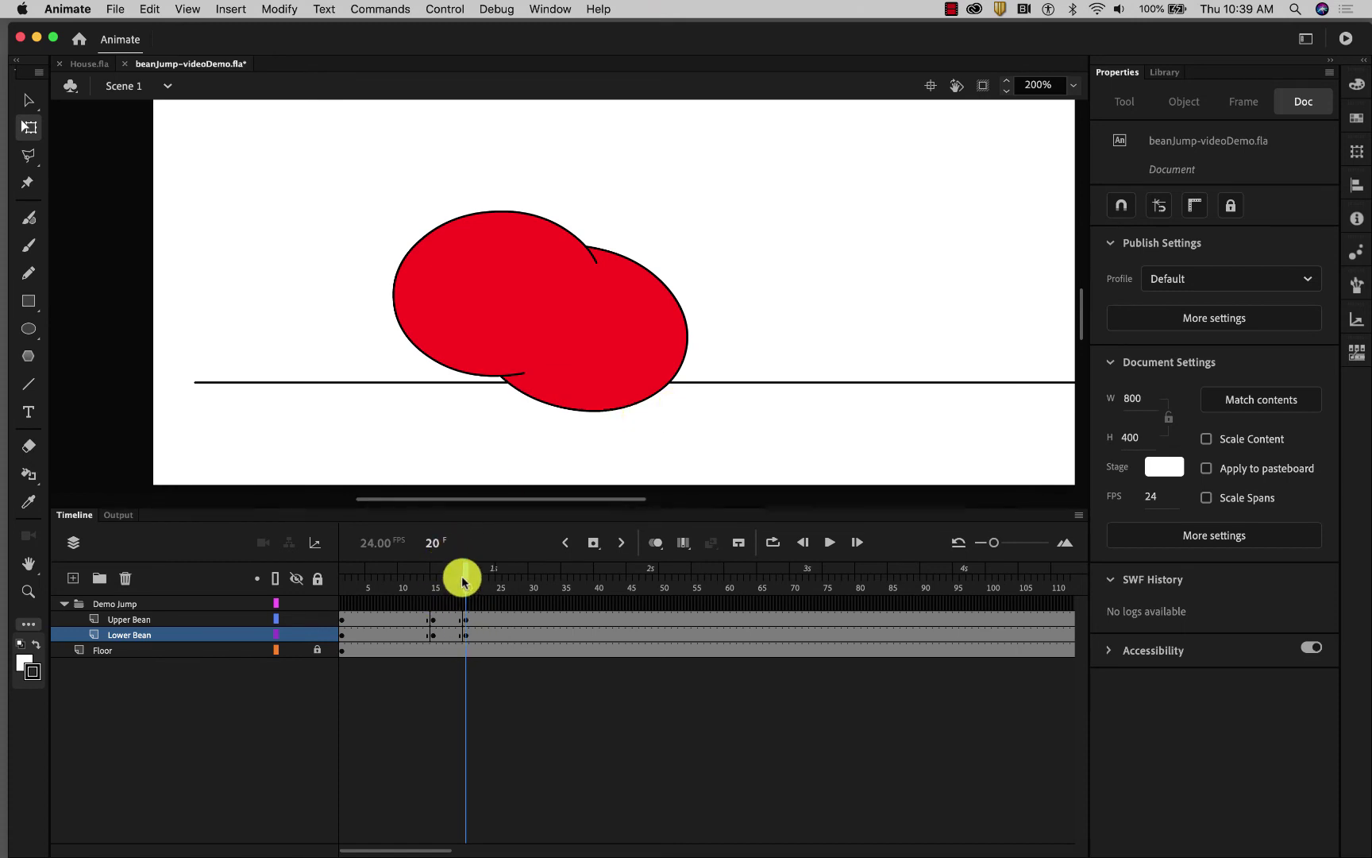
Insert keyframes at frame 35 on both the Upper Bean and Lower Bean layers.
{"action": "mouse_move", "coordinate": [462, 581]}
{"action": "left_mouse_down"}
{"action": "mouse_move", "coordinate": [433, 578]}
{"action": "mouse_move", "coordinate": [469, 585]}
{"action": "left_mouse_up"}
{"action": "left_click_drag", "start_coordinate": [468, 585], "coordinate": [563, 597]}
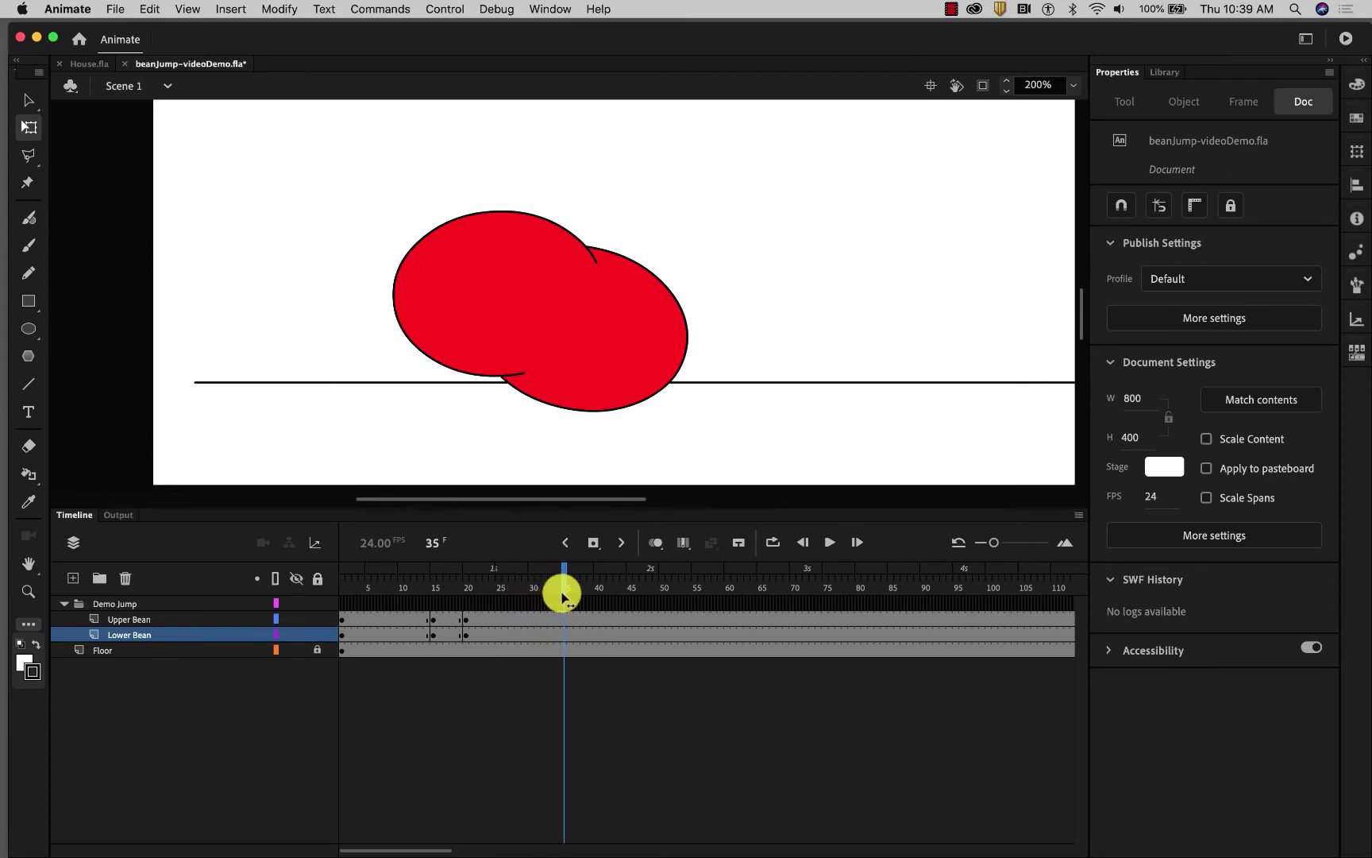
{"action": "left_click", "coordinate": [565, 642]}
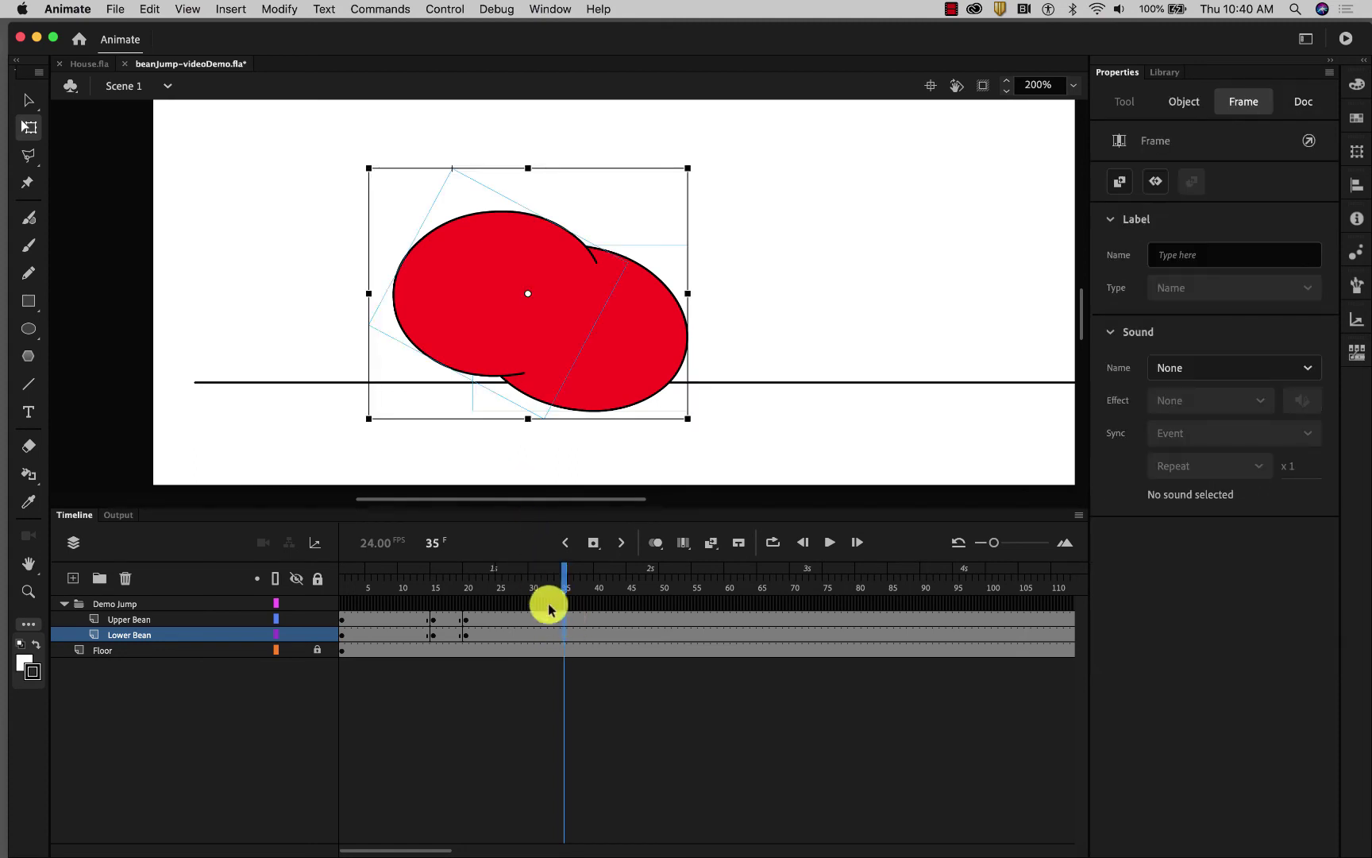
{"action": "right_click", "coordinate": [565, 622]}
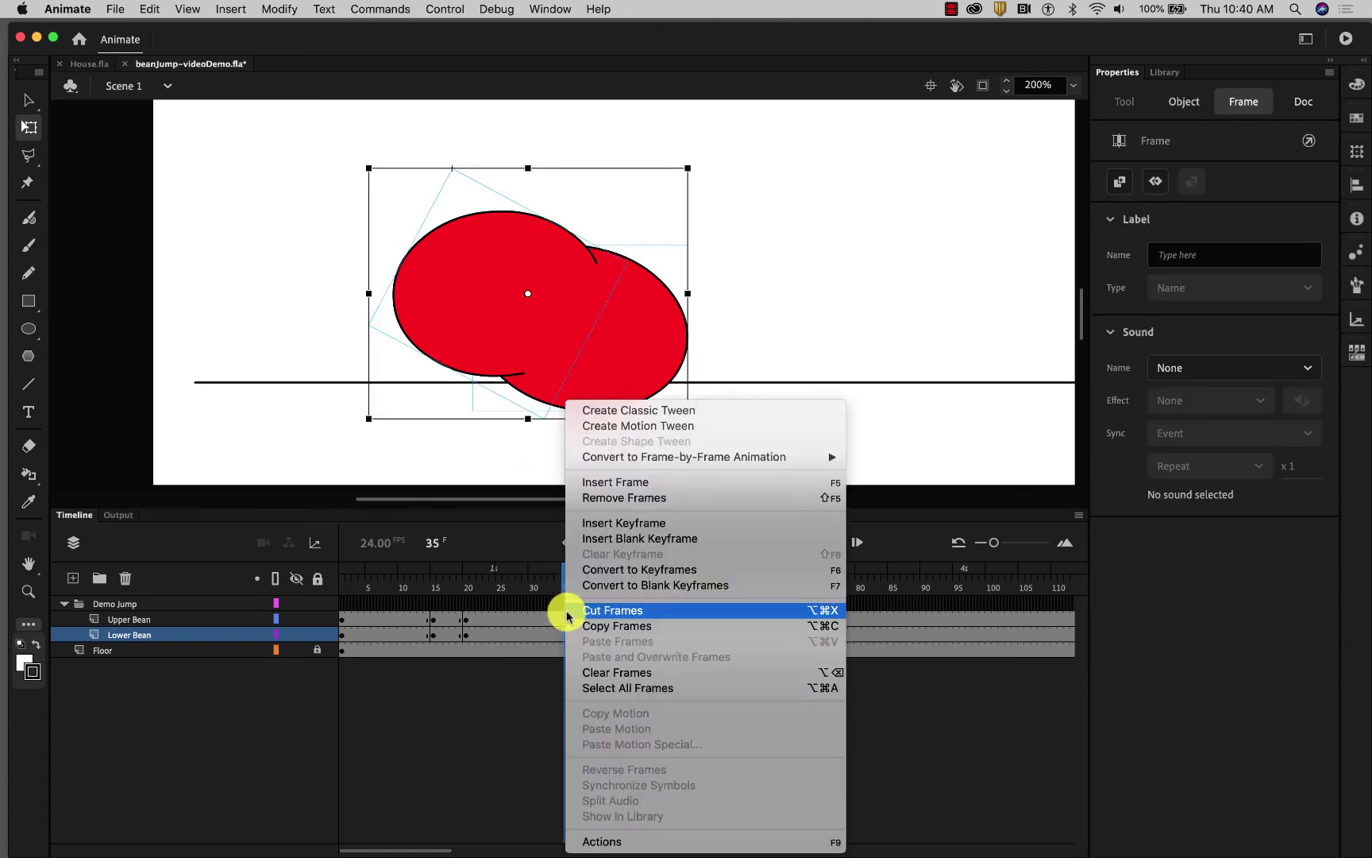
{"action": "left_click", "coordinate": [607, 526]}
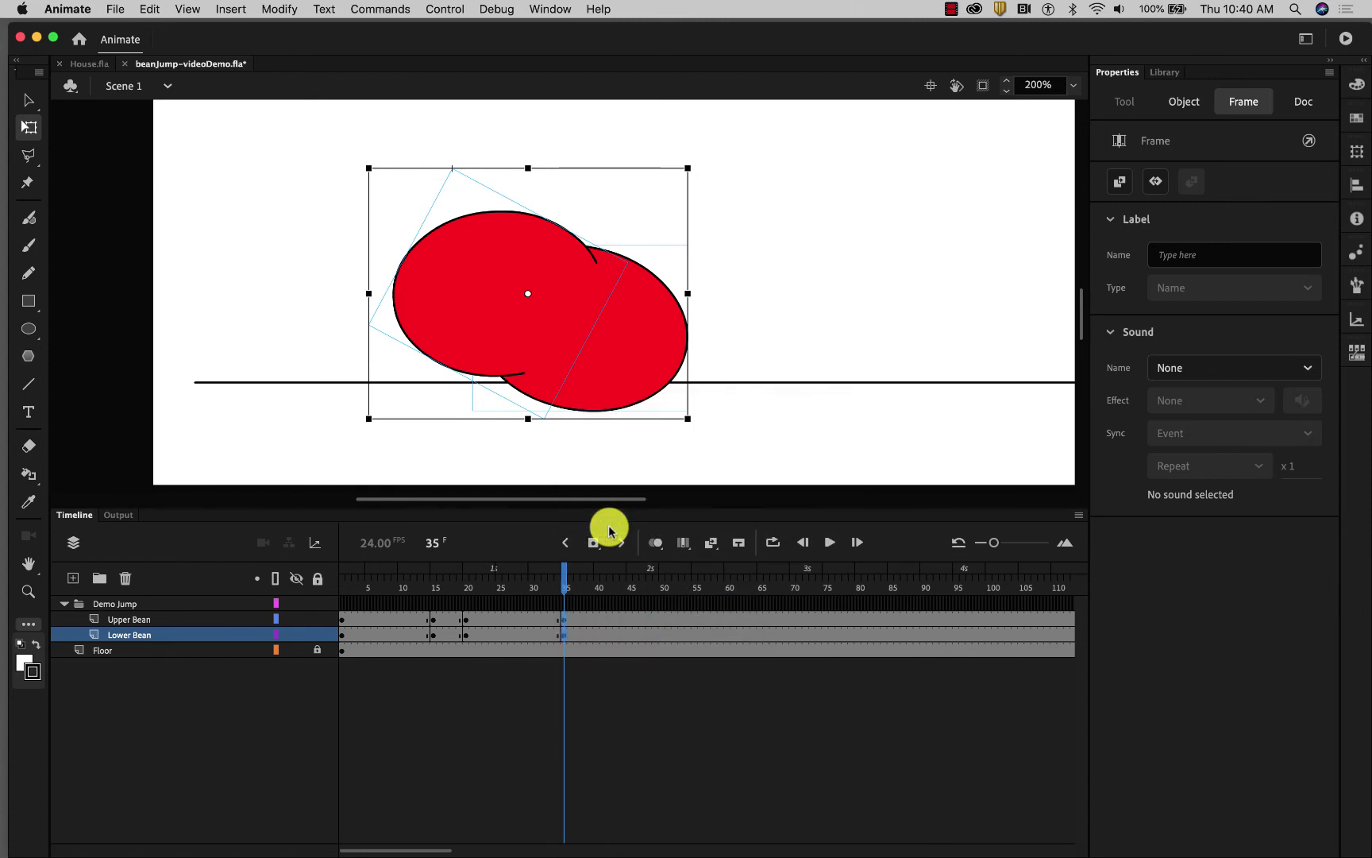
At frame 35, rotate the upper bean counterclockwise about its pivot so its free end comes back down to the floor line.
{"action": "left_click", "coordinate": [303, 353]}
{"action": "left_click", "coordinate": [480, 296]}
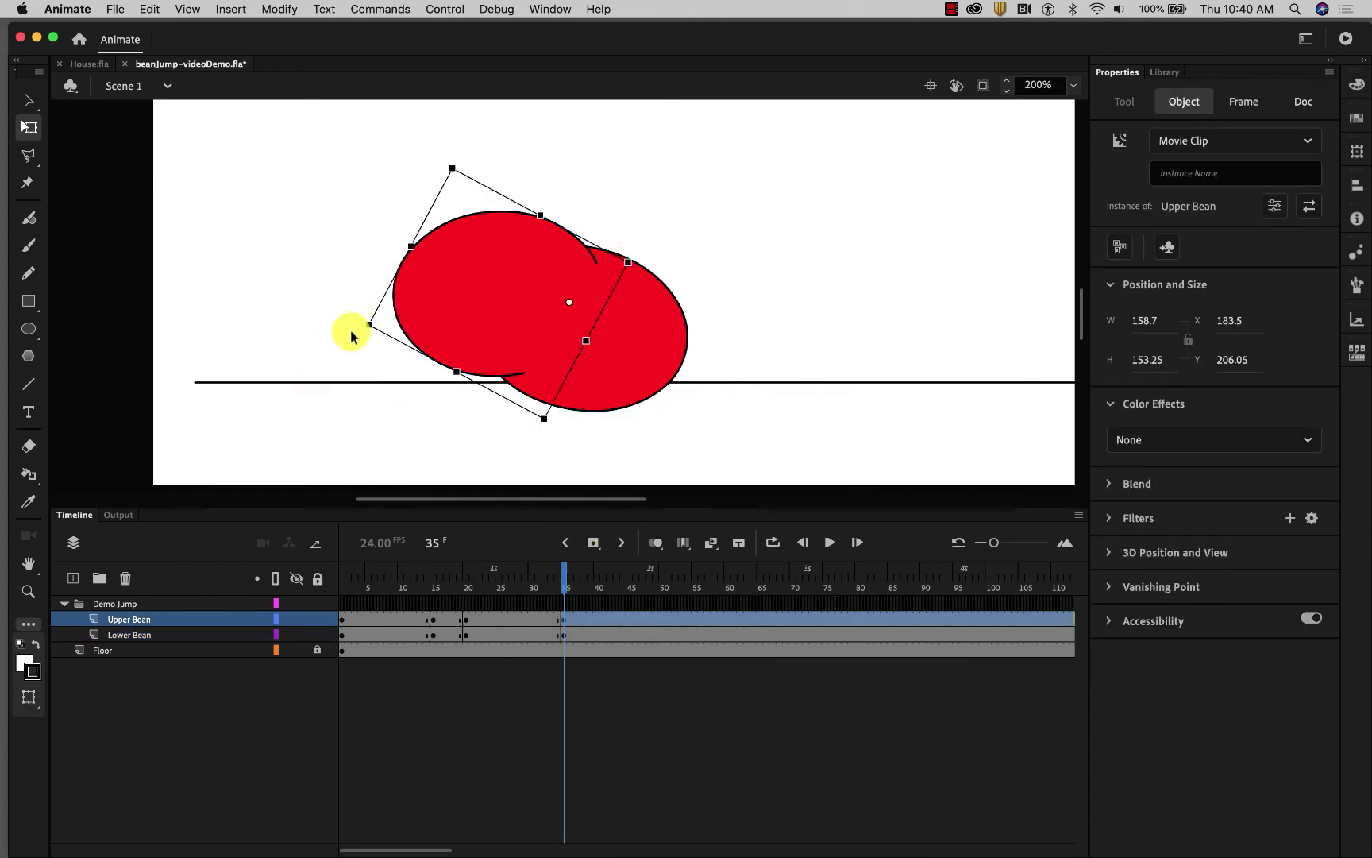
{"action": "left_click_drag", "start_coordinate": [353, 337], "coordinate": [343, 435]}
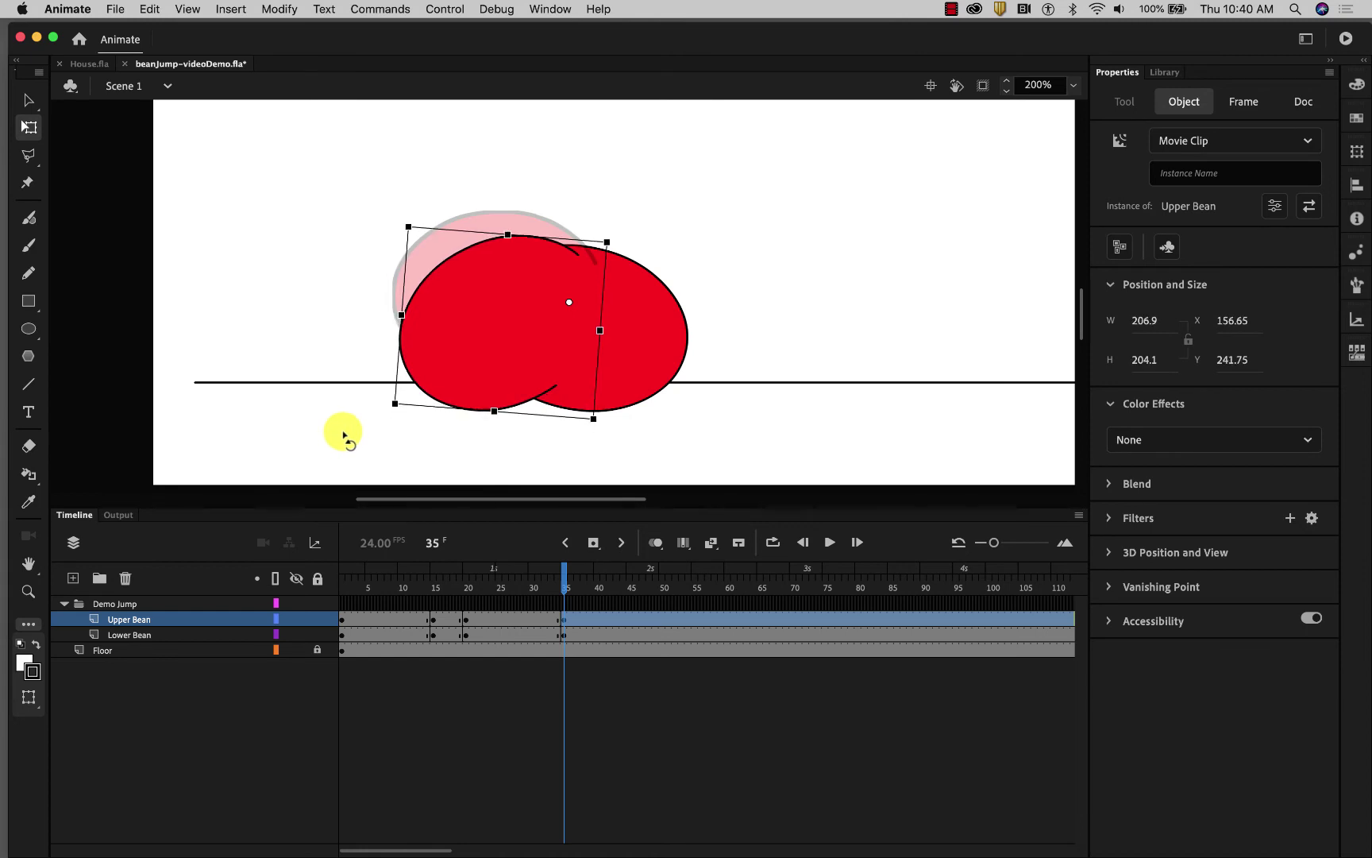
Insert keyframes at frame 45 on both the Upper Bean and Lower Bean layers.
{"action": "left_click", "coordinate": [577, 588]}
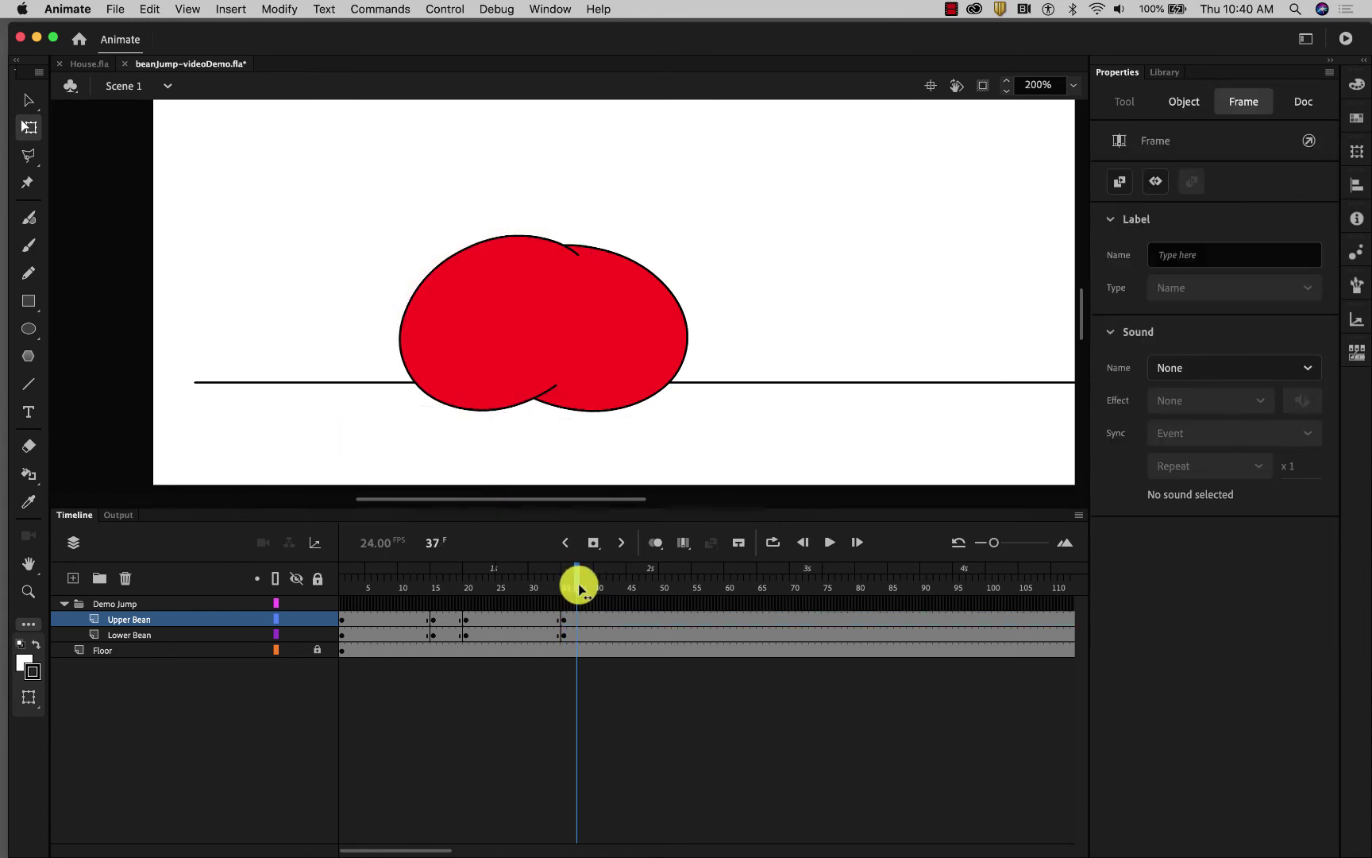
{"action": "left_click_drag", "start_coordinate": [579, 588], "coordinate": [599, 590]}
{"action": "left_click_drag", "start_coordinate": [613, 594], "coordinate": [629, 634]}
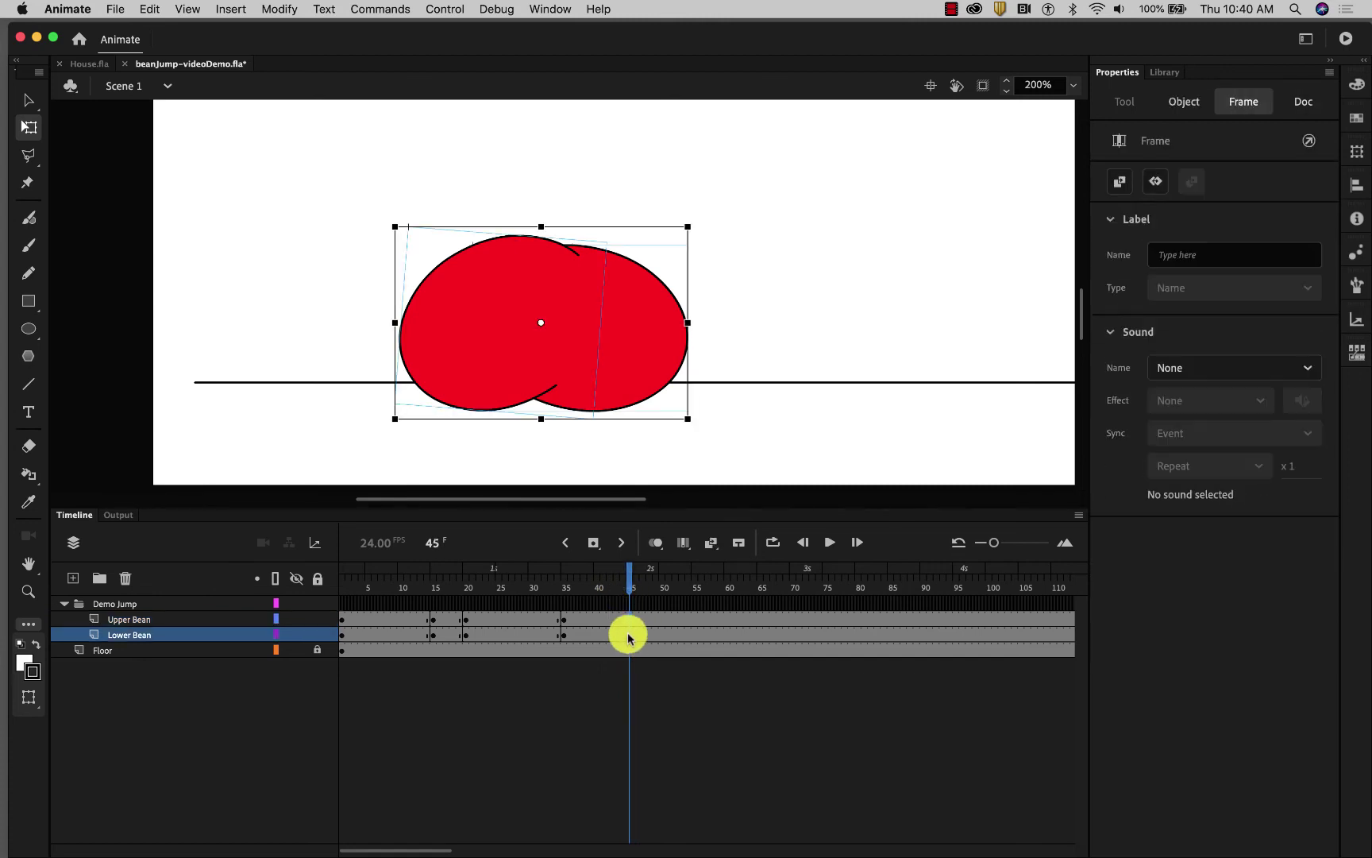
{"action": "right_click", "coordinate": [628, 634]}
{"action": "left_click", "coordinate": [669, 523]}
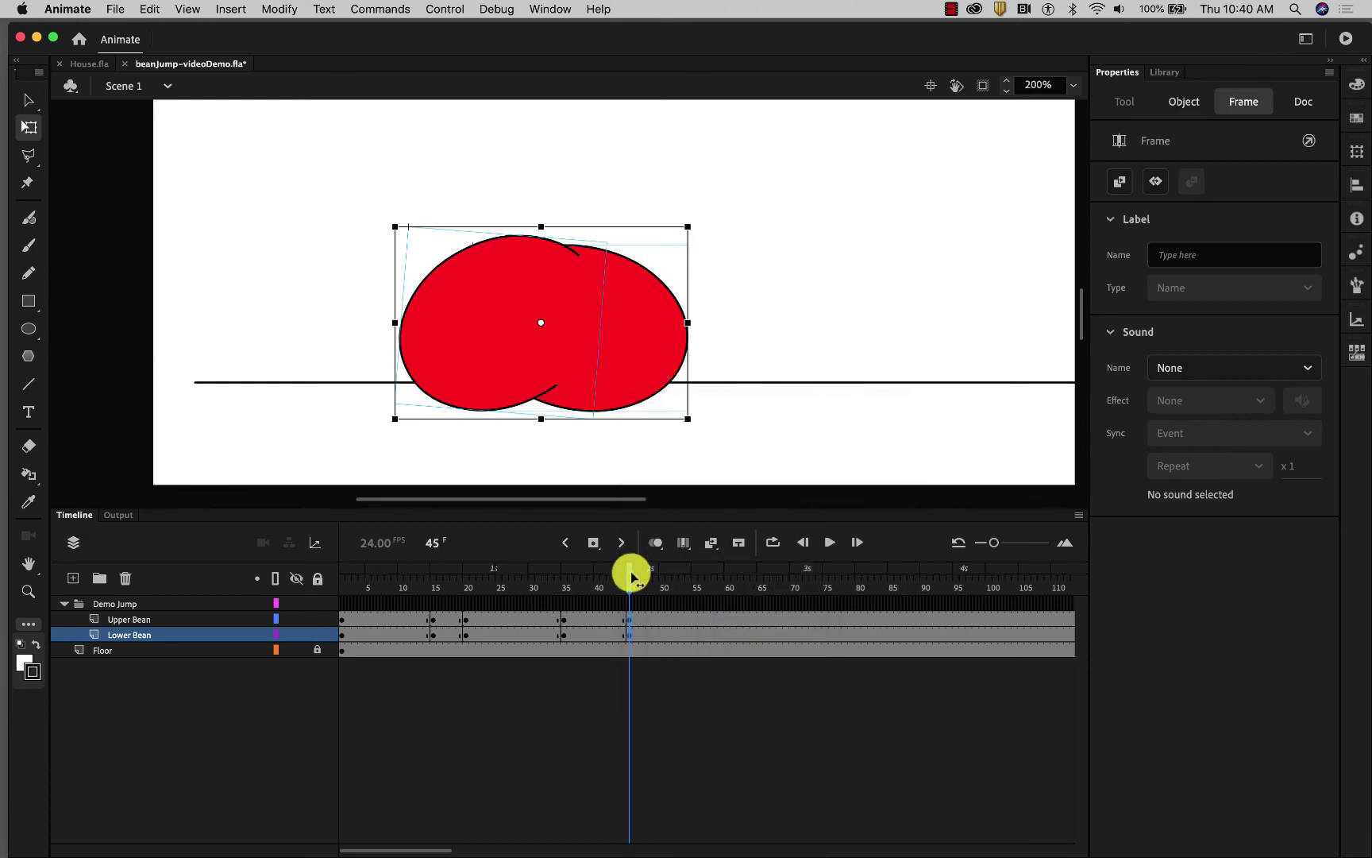
Insert keyframes at frame 101 on both the Upper Bean and Lower Bean layers.
{"action": "left_click_drag", "start_coordinate": [625, 578], "coordinate": [768, 634]}
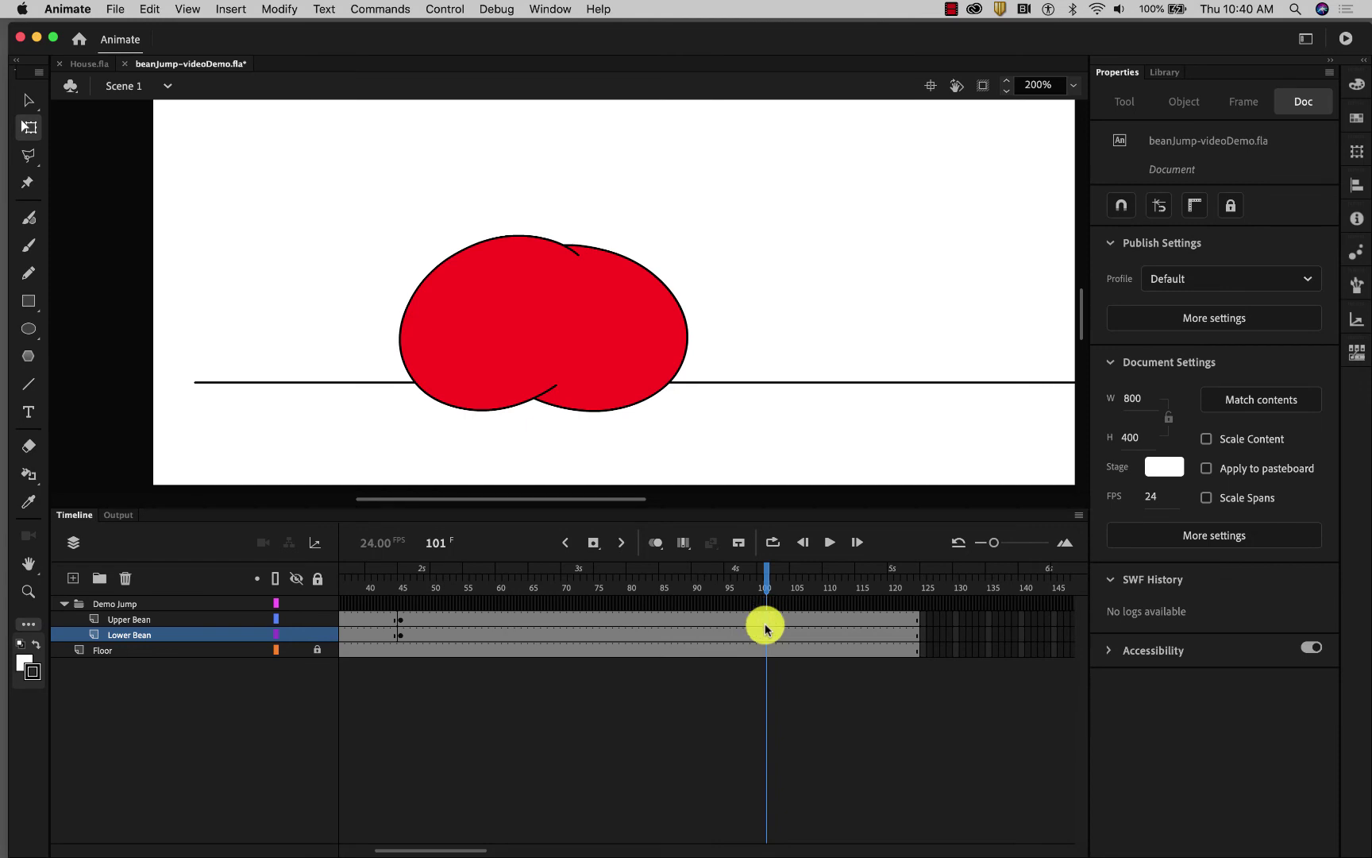
{"action": "left_click", "coordinate": [767, 636]}
{"action": "right_click", "coordinate": [765, 634]}
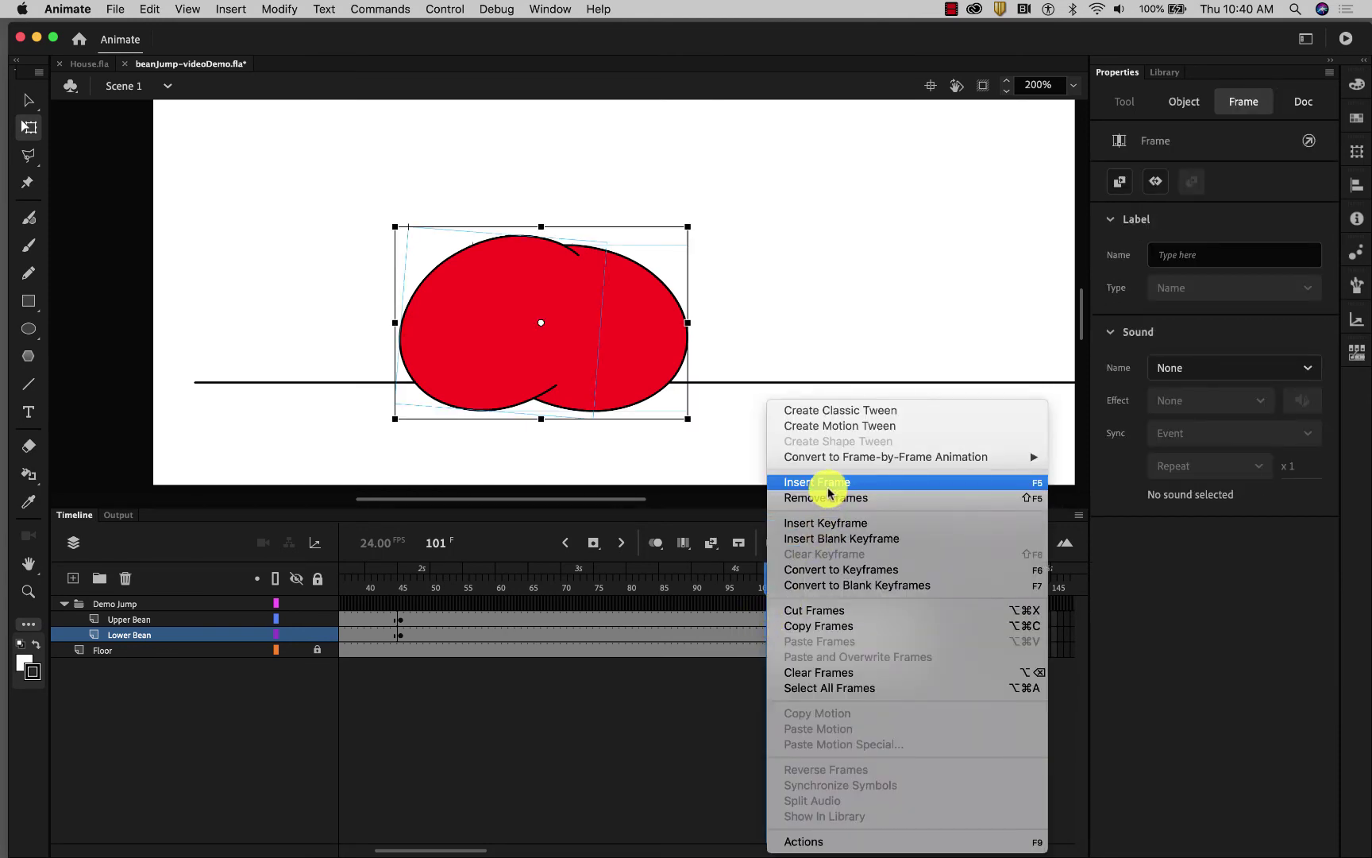
{"action": "left_click", "coordinate": [825, 524]}
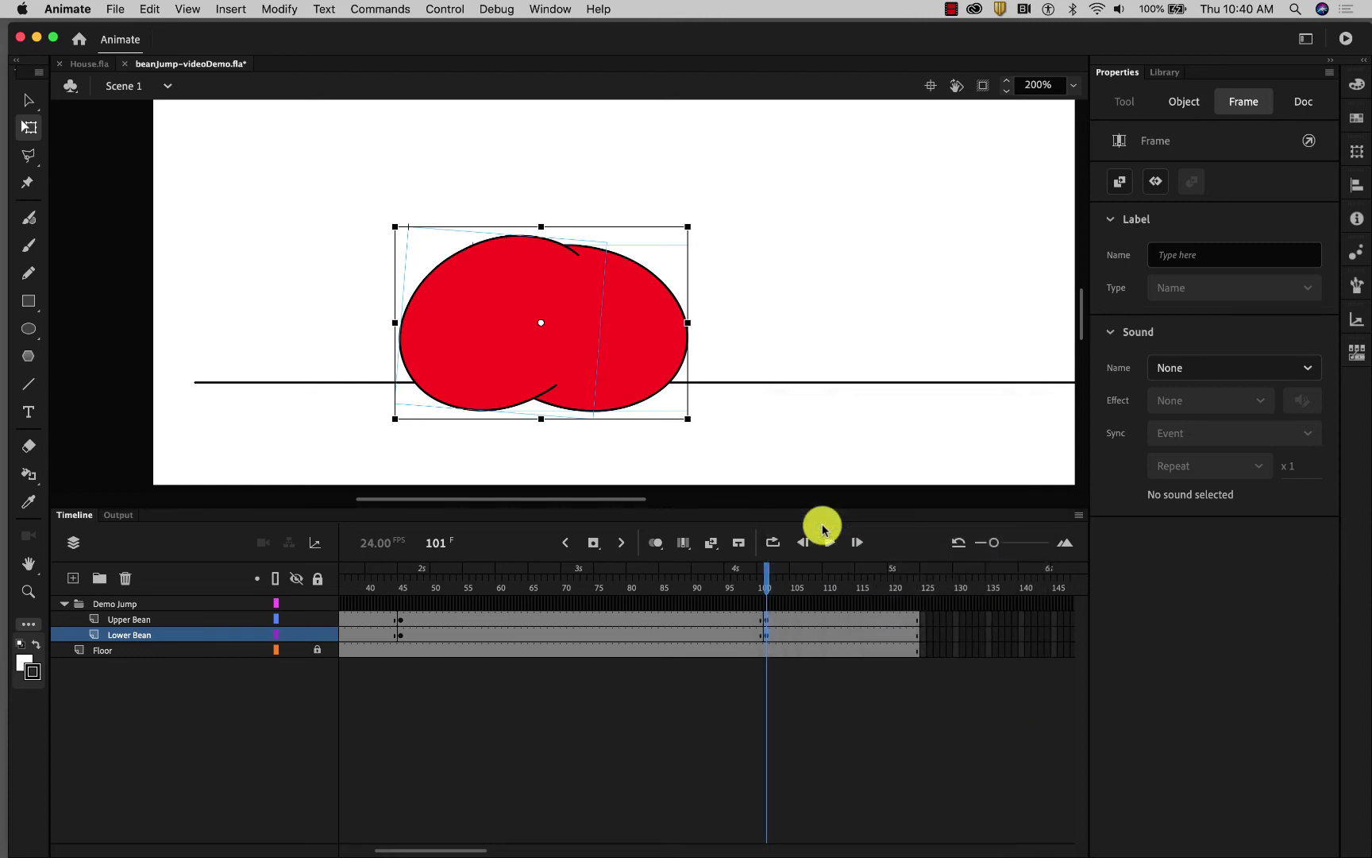
At frame 101, rotate both bean halves together clockwise about a pivot moved to the lower bean's bottom edge, lifting the upper half off the floor.
{"action": "left_click", "coordinate": [316, 311]}
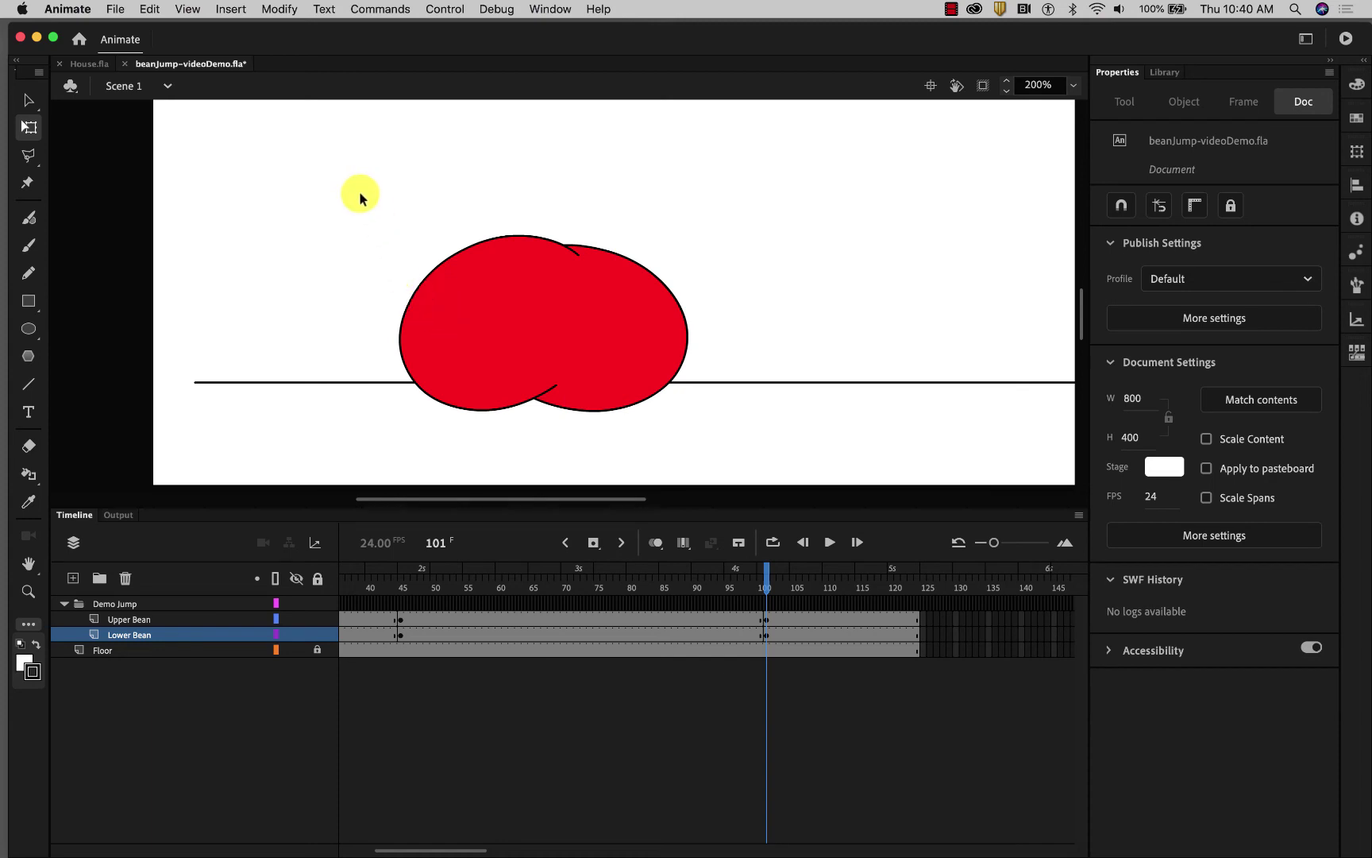
{"action": "left_click_drag", "start_coordinate": [356, 215], "coordinate": [701, 429]}
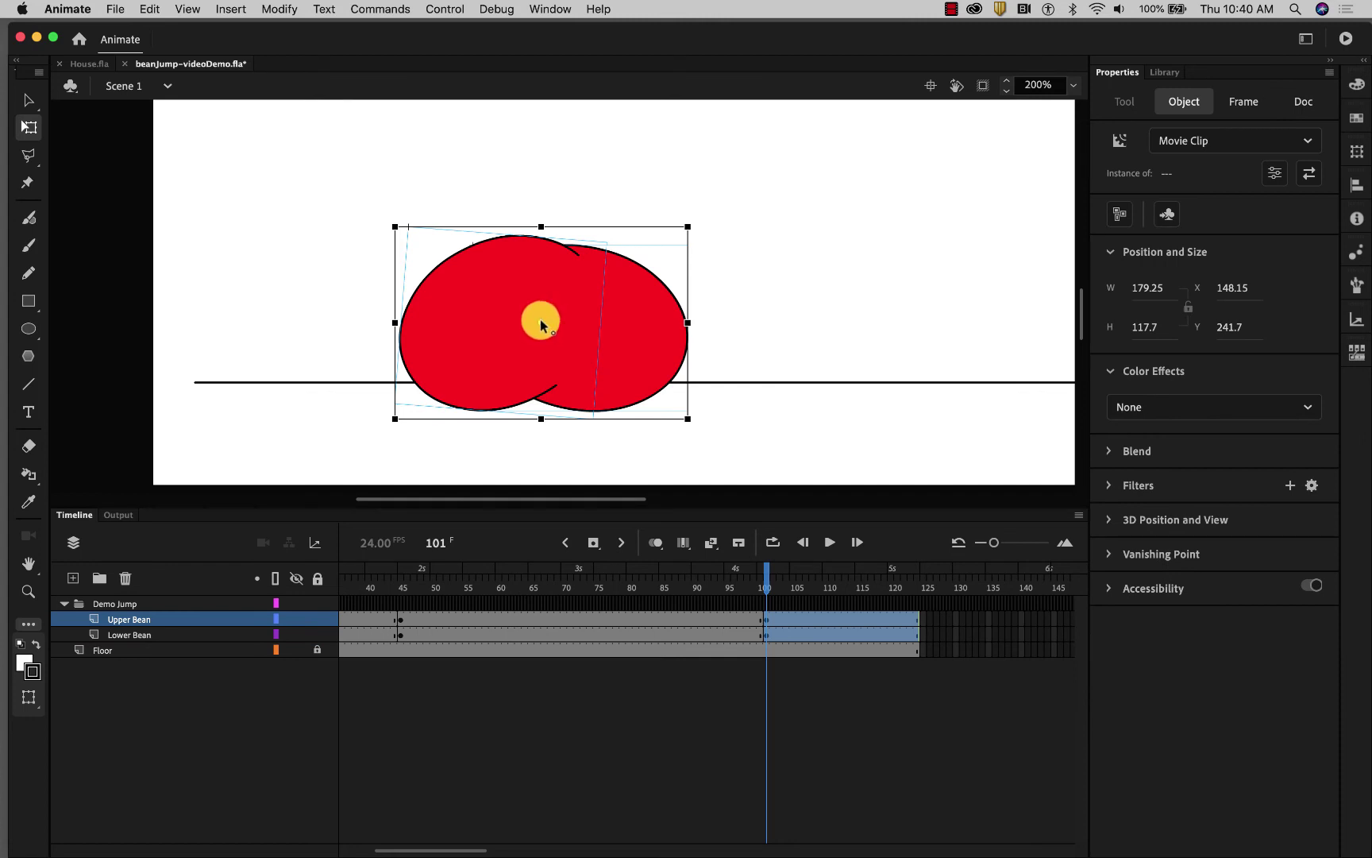
{"action": "left_click_drag", "start_coordinate": [541, 320], "coordinate": [545, 323]}
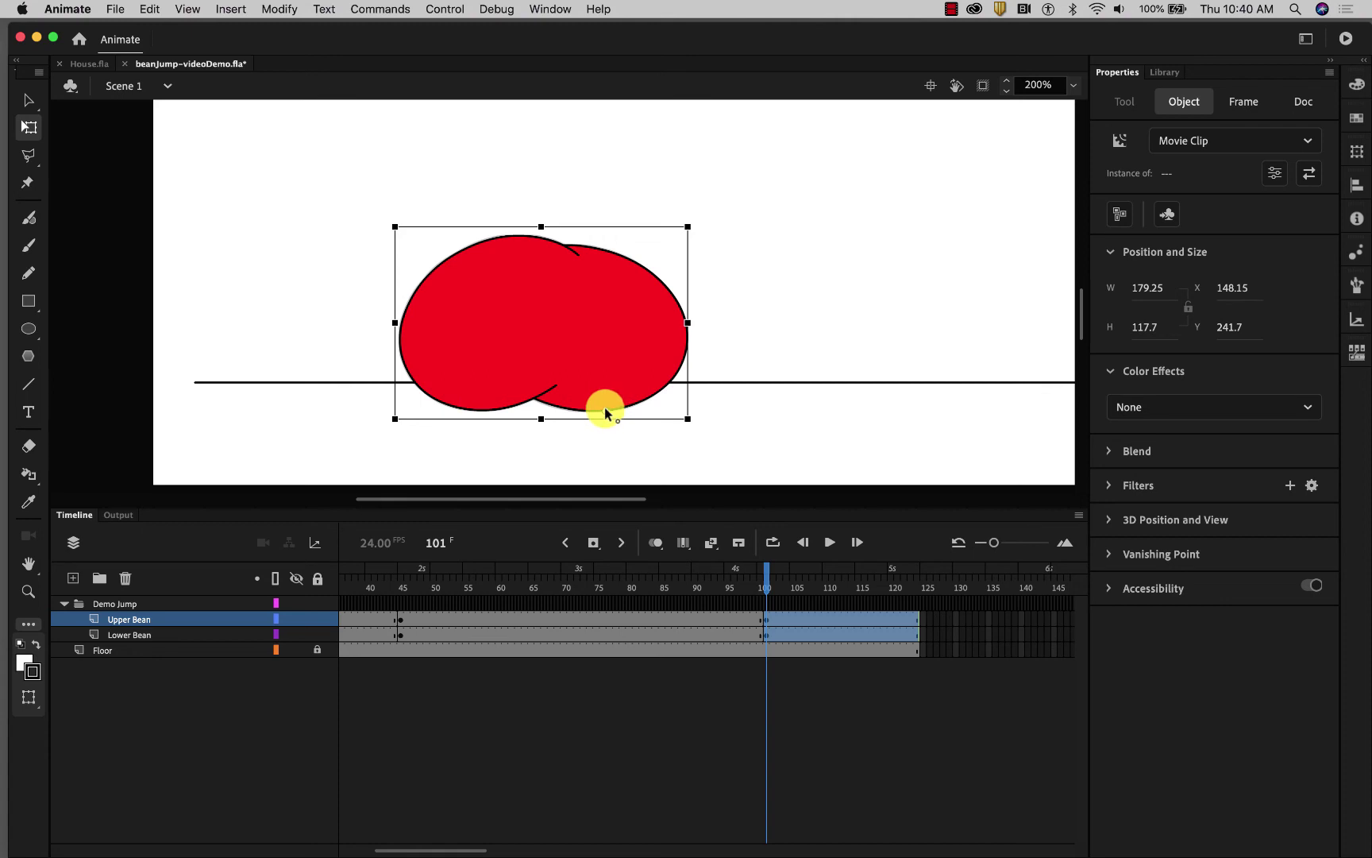
{"action": "mouse_move", "coordinate": [605, 413]}
{"action": "left_mouse_down"}
{"action": "mouse_move", "coordinate": [652, 393]}
{"action": "mouse_move", "coordinate": [609, 408]}
{"action": "left_mouse_up"}
{"action": "left_click_drag", "start_coordinate": [401, 216], "coordinate": [567, 147]}
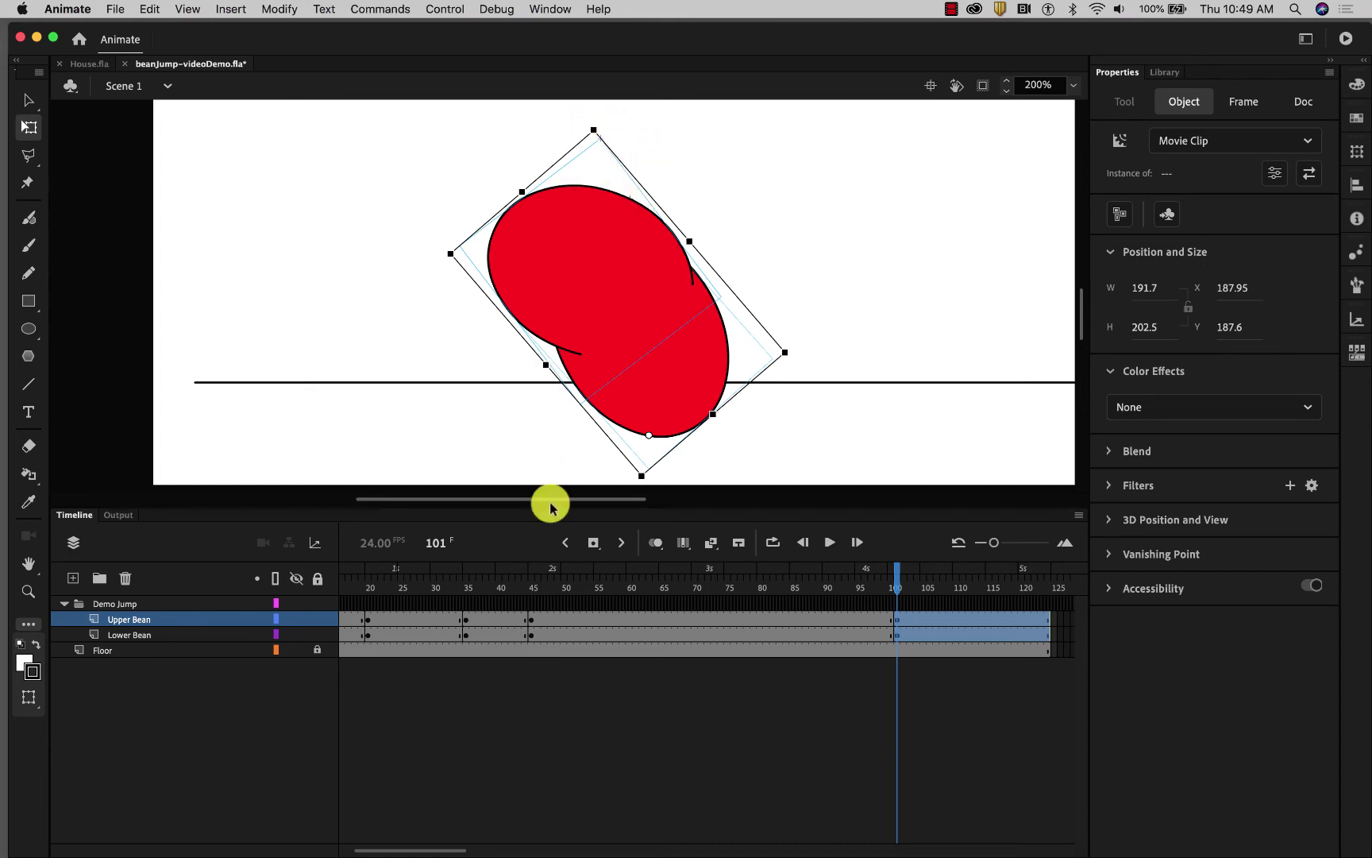
Create classic tweens between the frame 45 and frame 101 keyframes on both bean layers and scrub through the motion.
{"action": "left_click", "coordinate": [546, 588]}
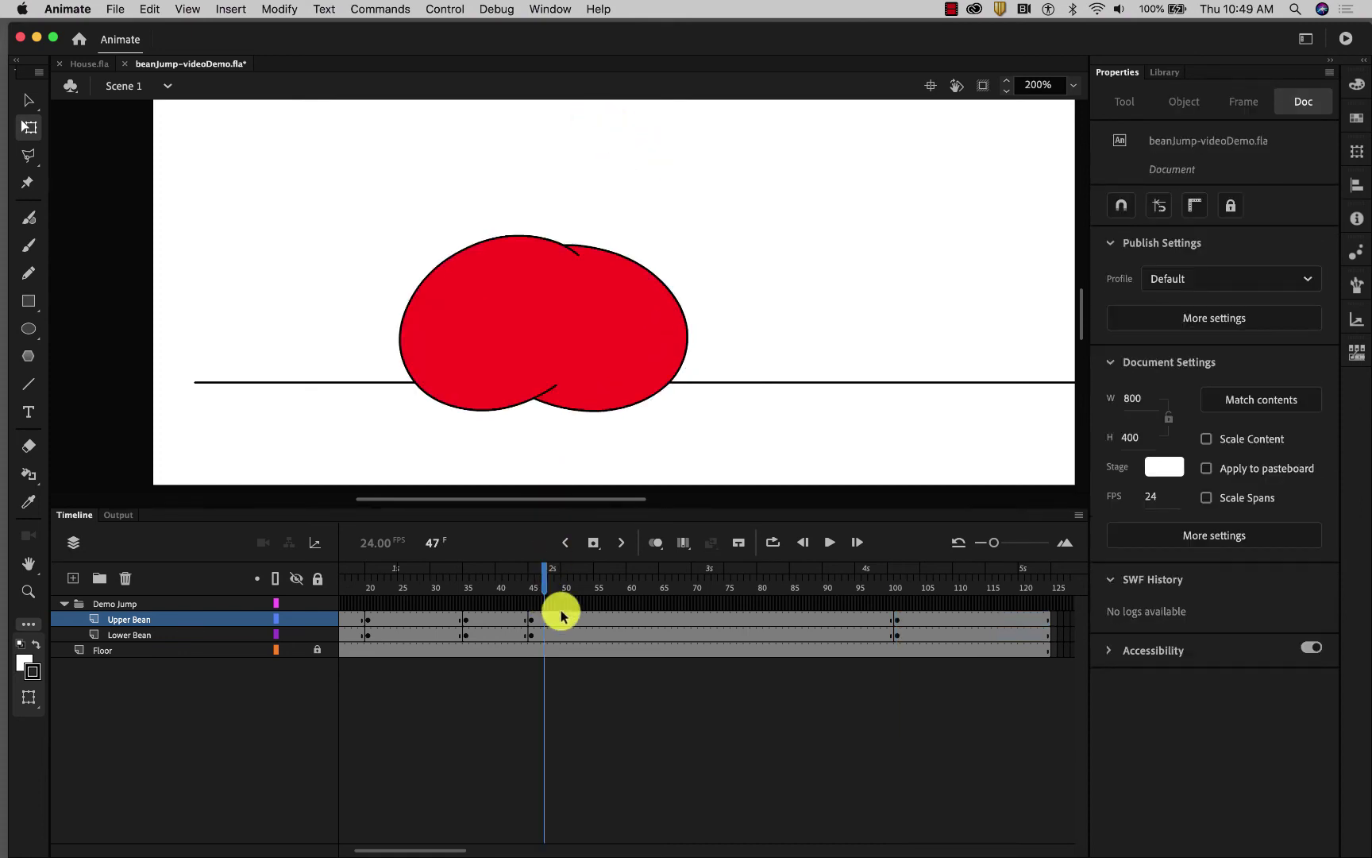
{"action": "left_click", "coordinate": [561, 620]}
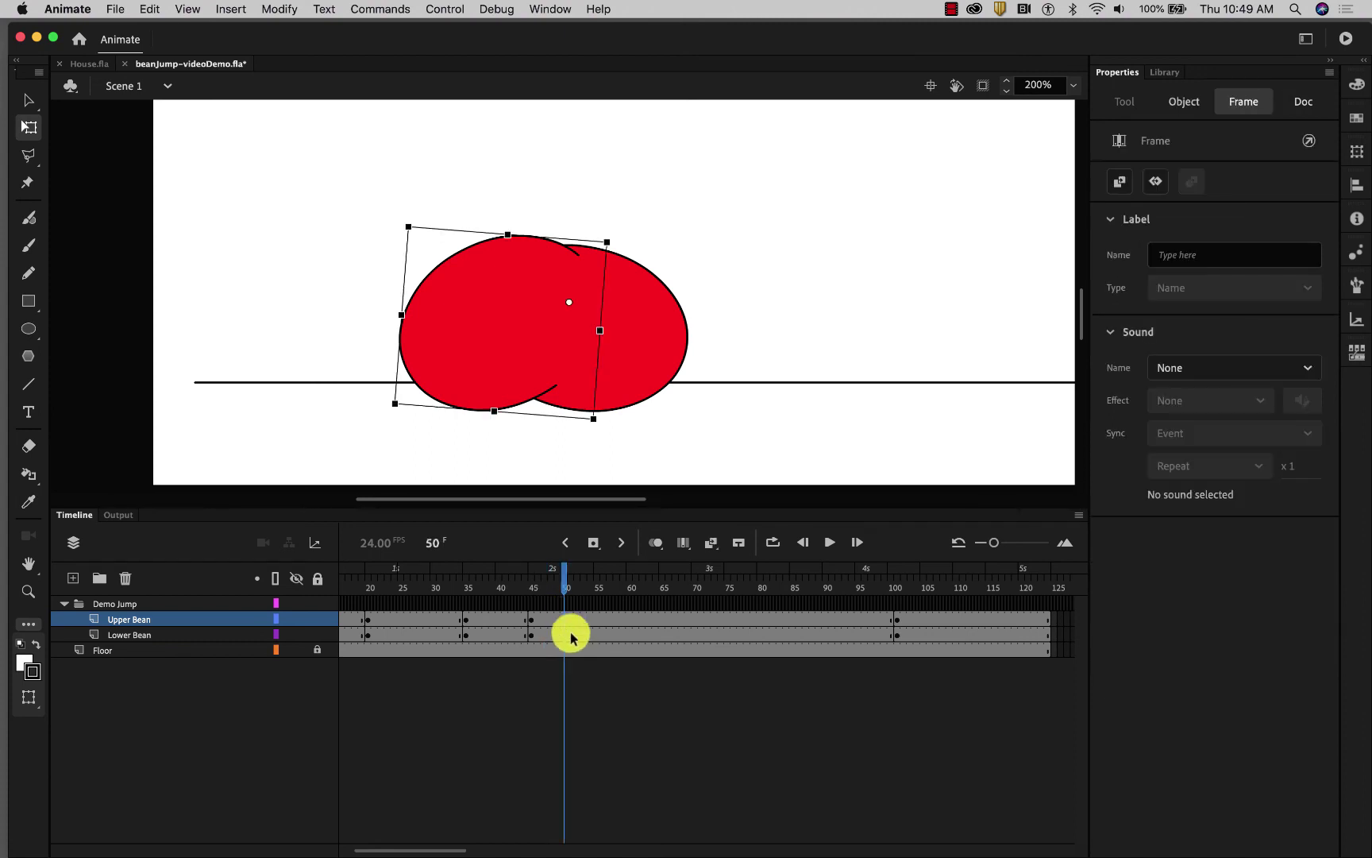
{"action": "left_click", "coordinate": [591, 620]}
{"action": "left_click", "coordinate": [591, 635]}
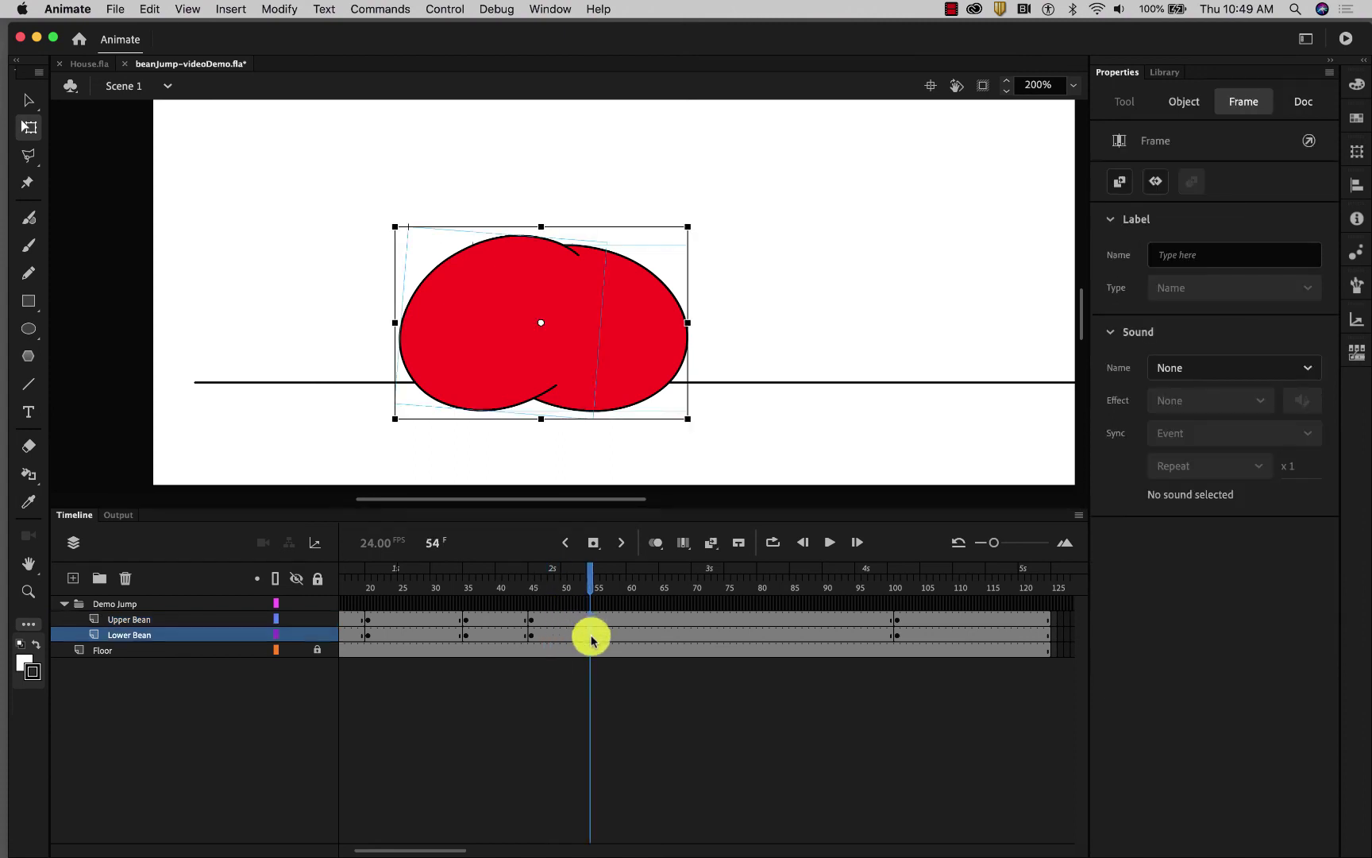
{"action": "right_click", "coordinate": [590, 631]}
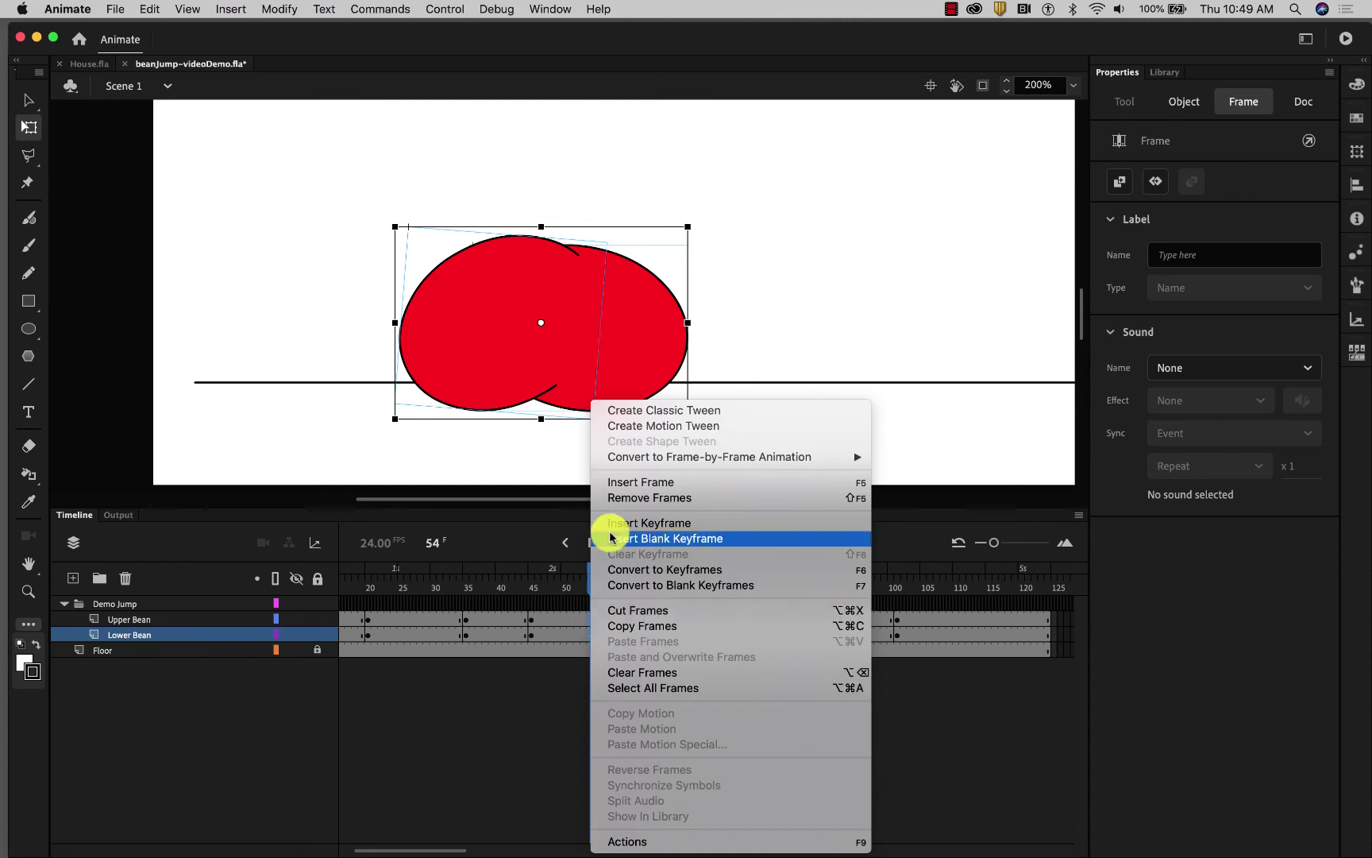
{"action": "left_click", "coordinate": [658, 411]}
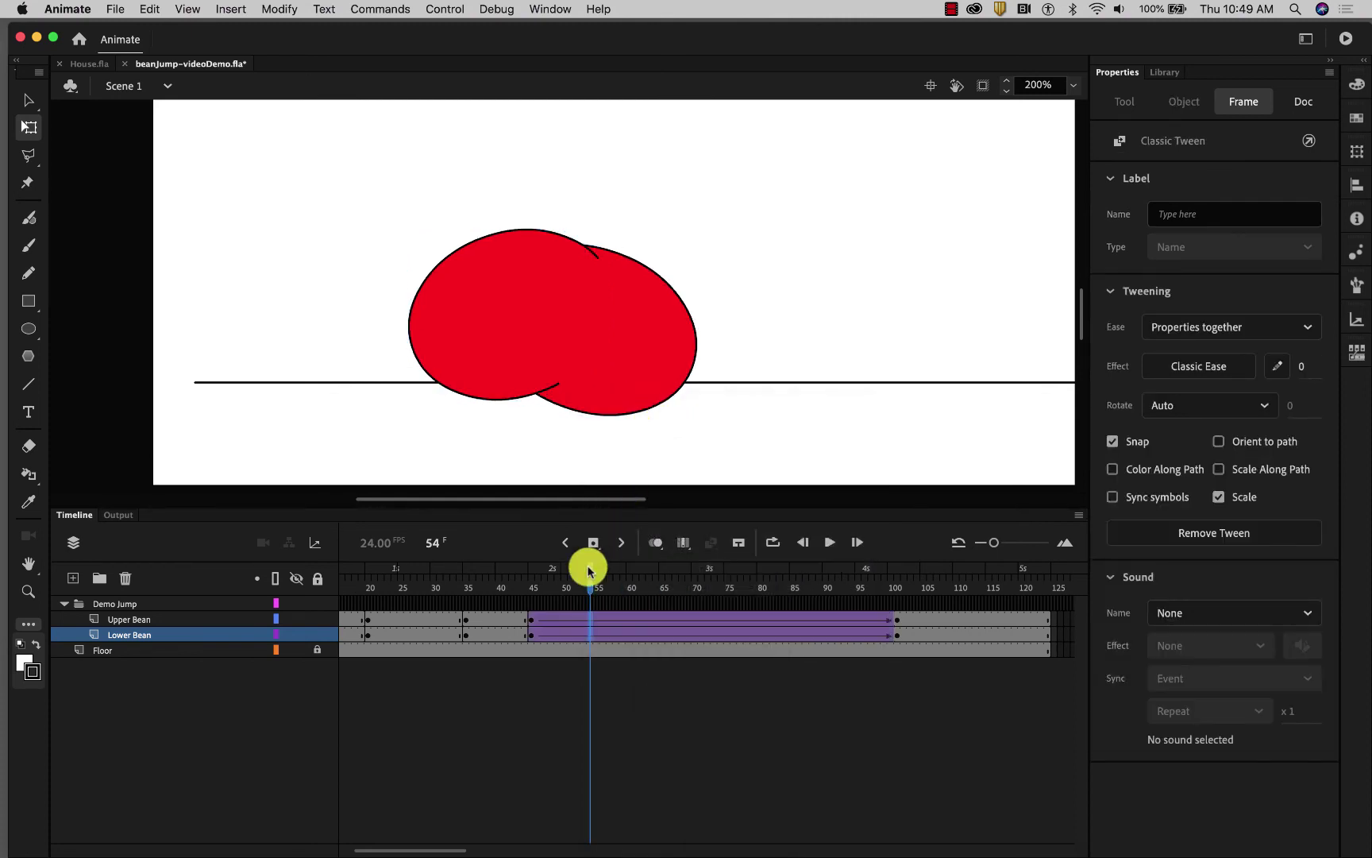
{"action": "left_click_drag", "start_coordinate": [594, 574], "coordinate": [897, 615]}
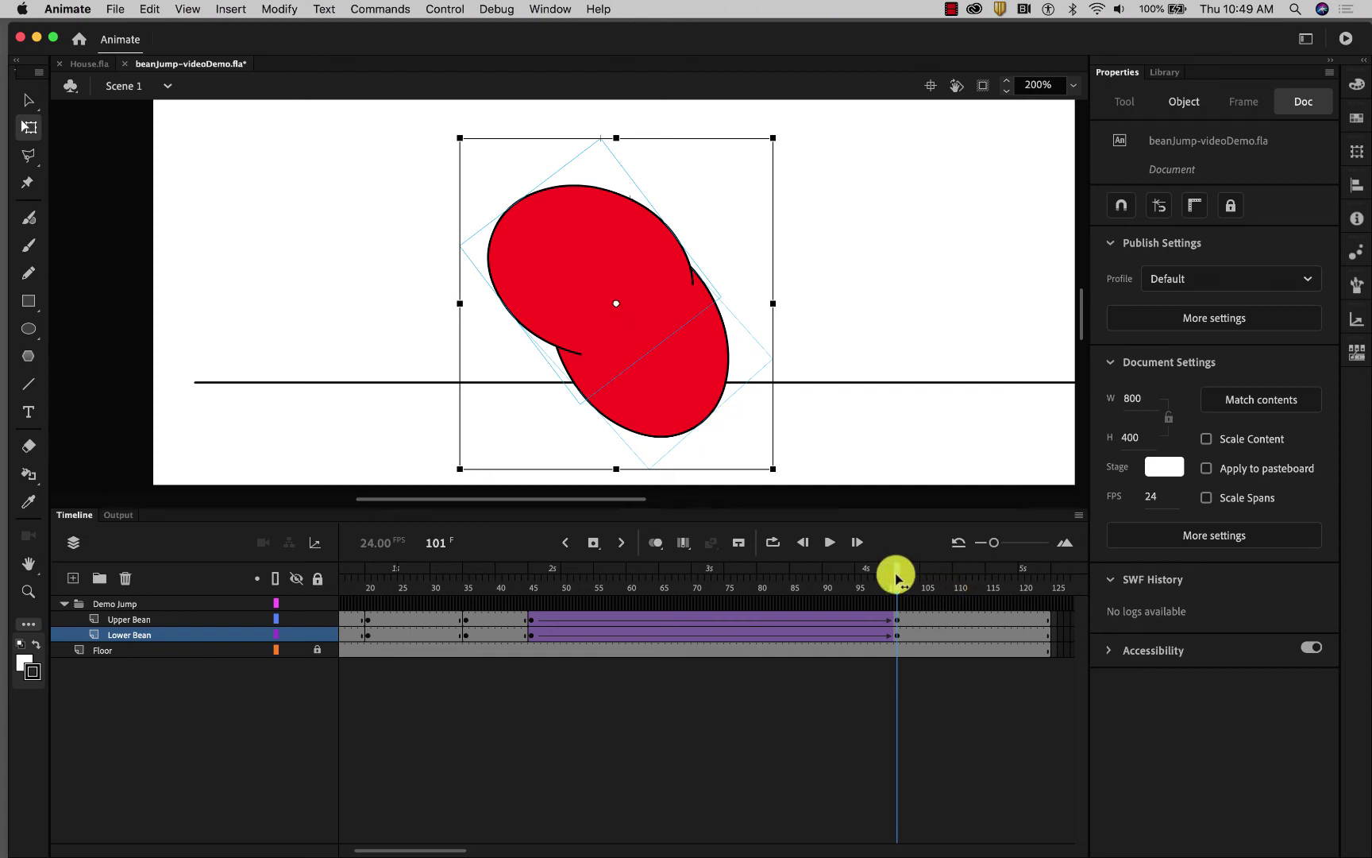
Insert keyframes at frame 110 on both the Upper Bean and Lower Bean layers.
{"action": "left_click_drag", "start_coordinate": [896, 578], "coordinate": [959, 585]}
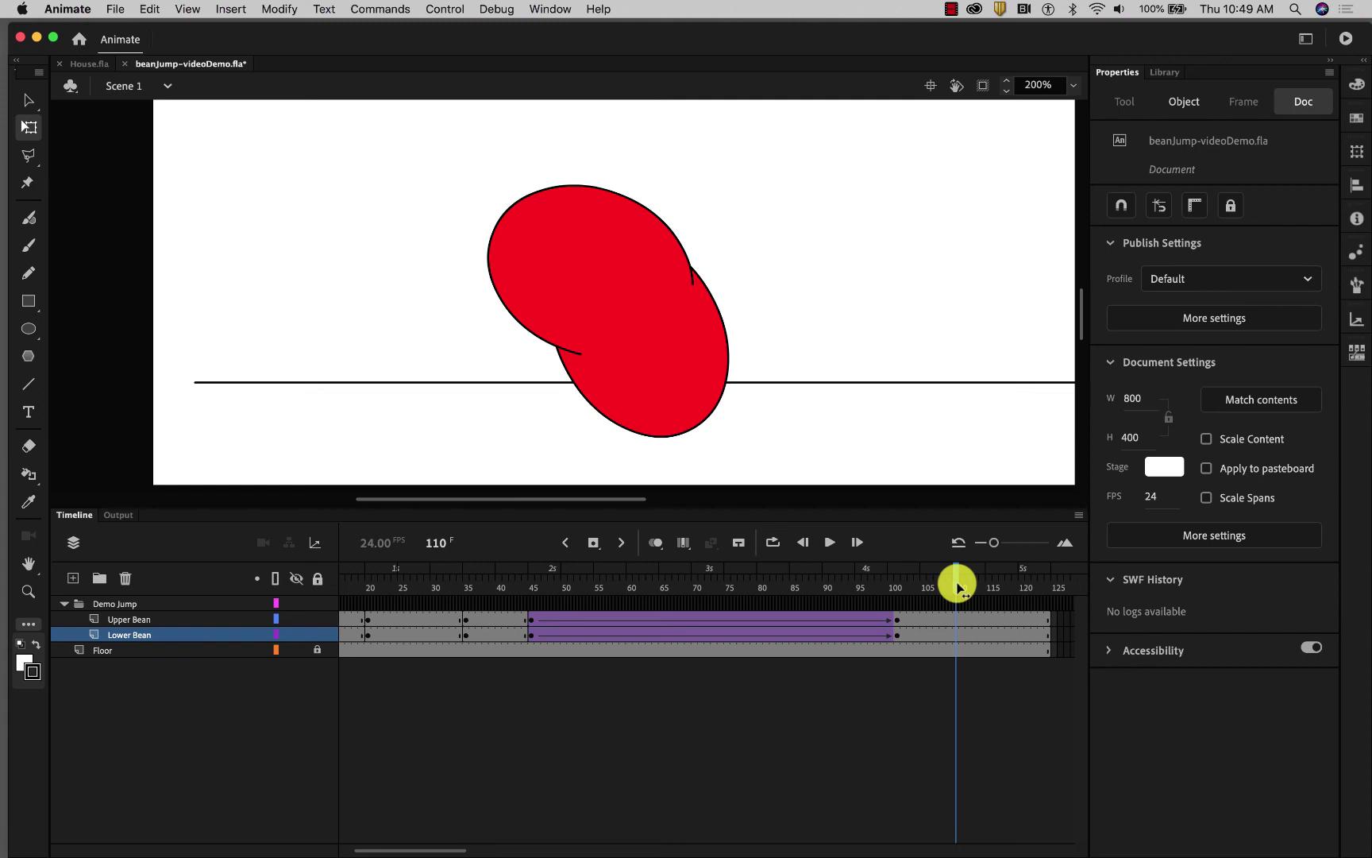
{"action": "left_click", "coordinate": [956, 630]}
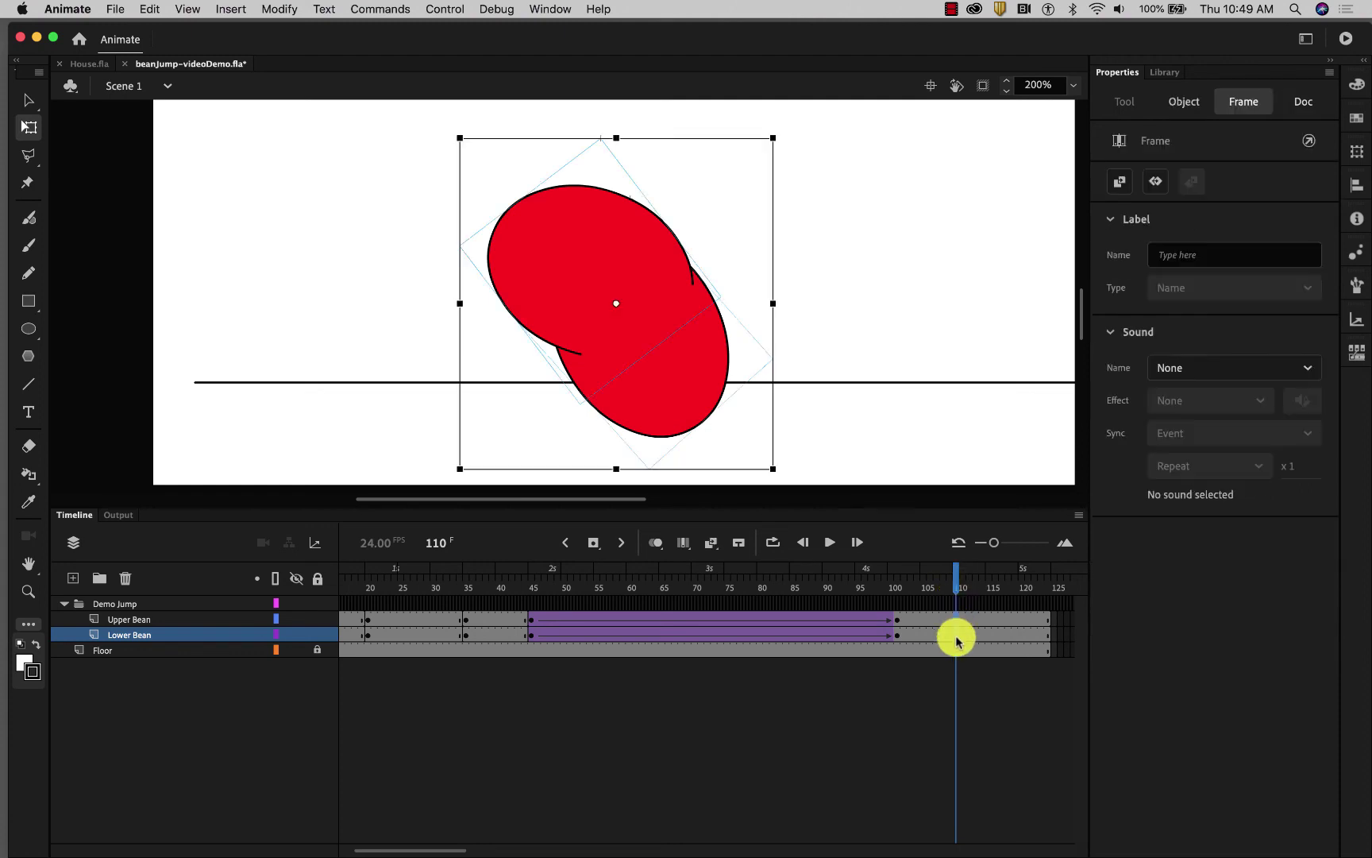
{"action": "right_click", "coordinate": [958, 625]}
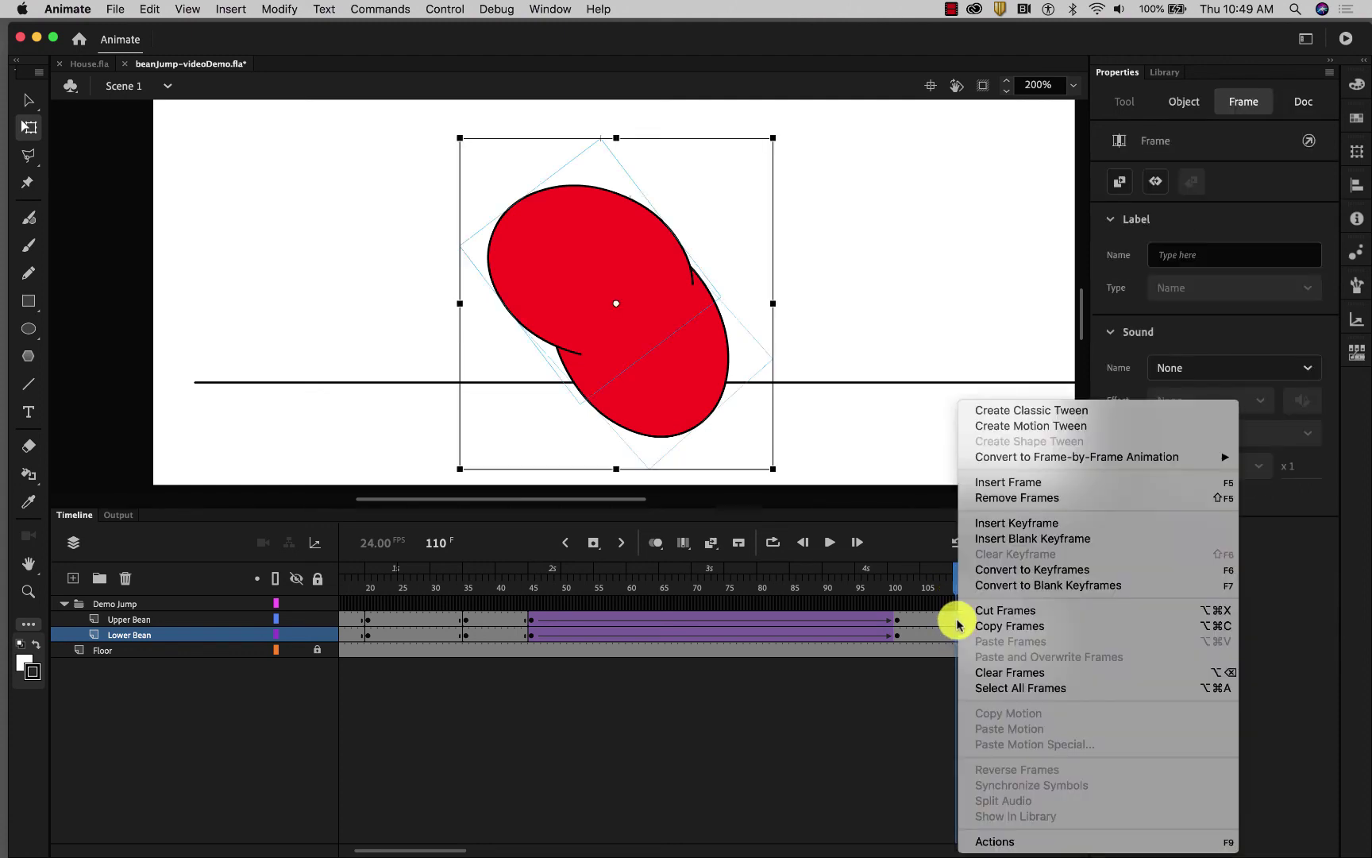
{"action": "left_click", "coordinate": [1002, 524]}
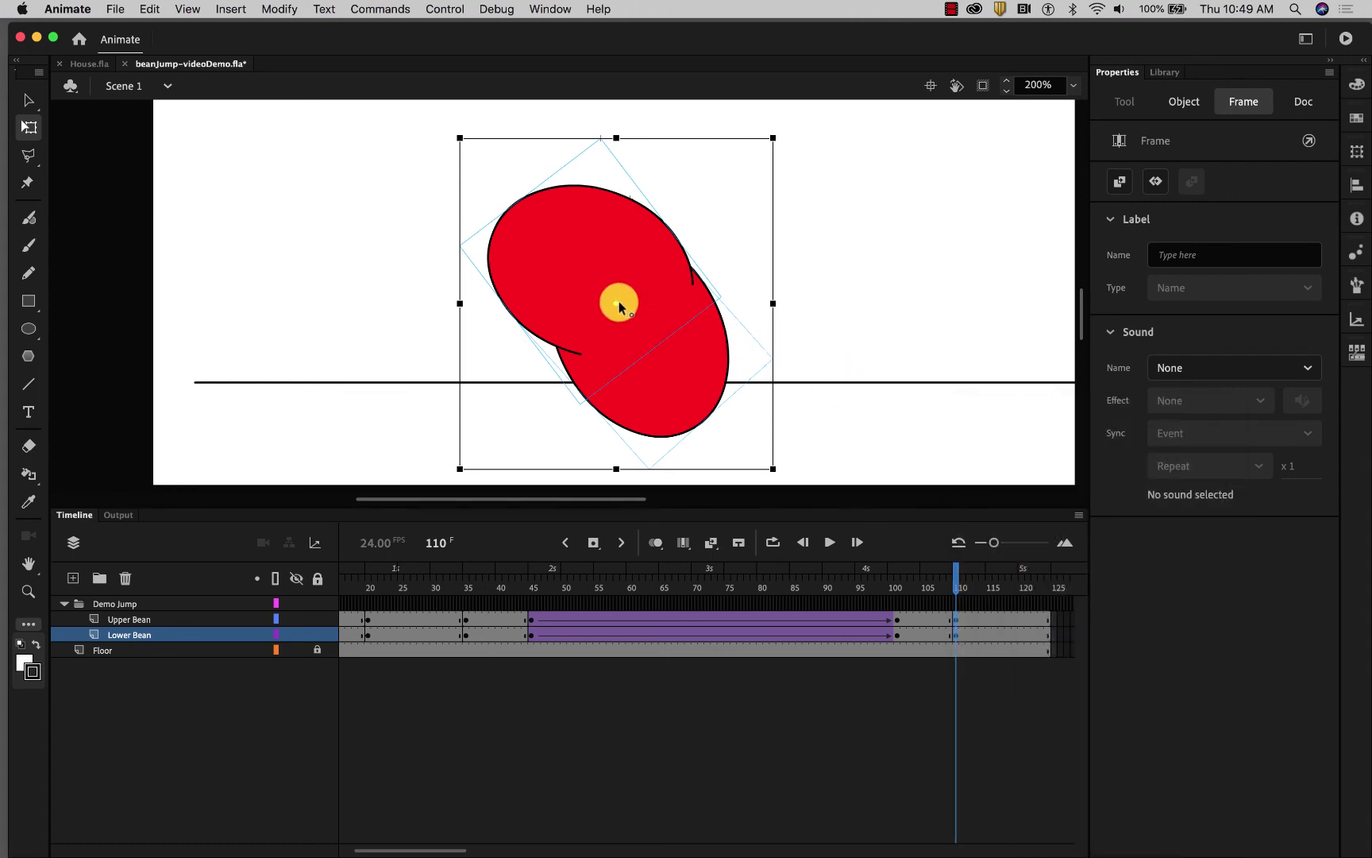
At frame 110, move the joint pivot to the lower bean's bottom edge and rotate both halves clockwise until the bean stands nearly upright.
{"action": "left_click_drag", "start_coordinate": [612, 303], "coordinate": [648, 375]}
{"action": "left_click_drag", "start_coordinate": [659, 437], "coordinate": [660, 440]}
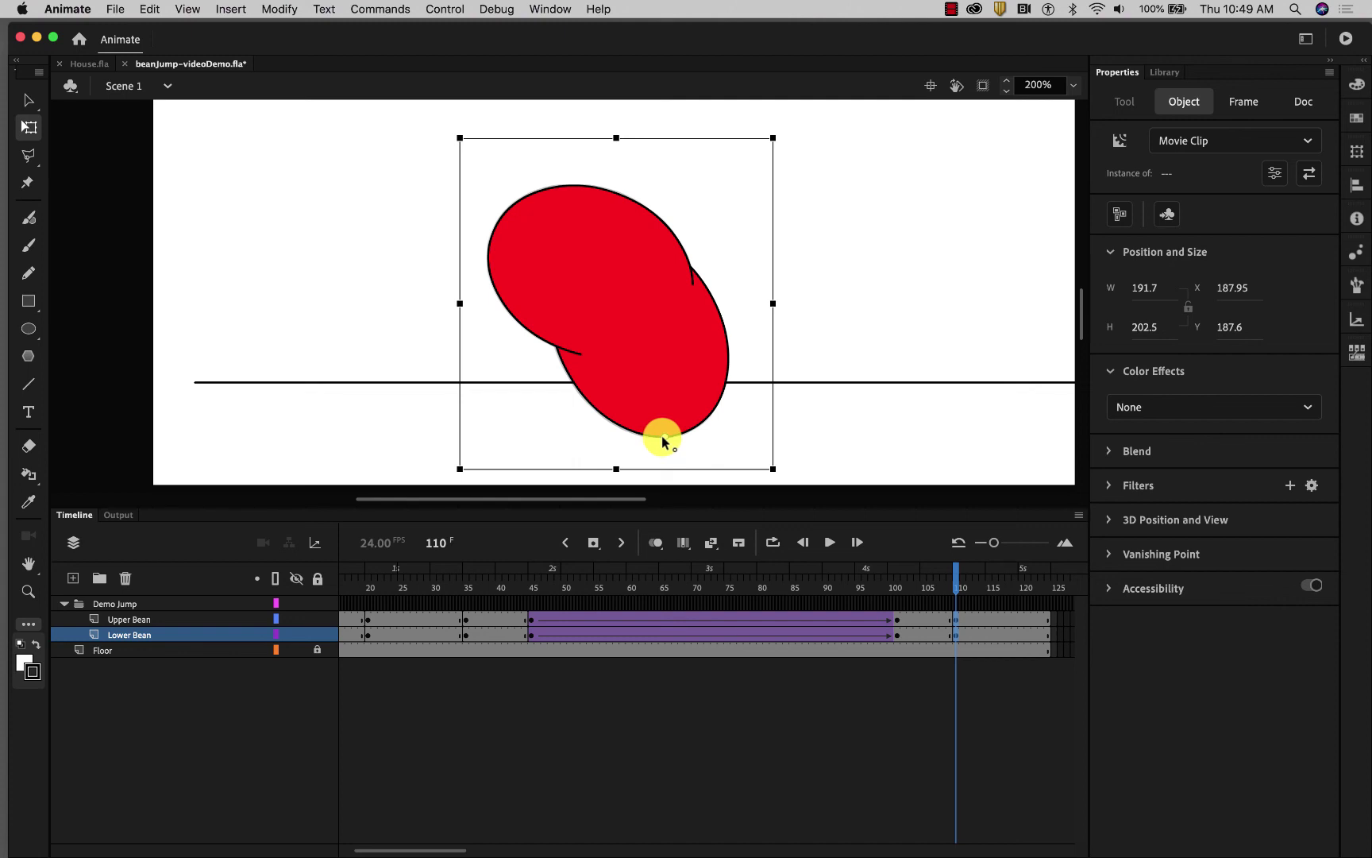
{"action": "left_click_drag", "start_coordinate": [790, 132], "coordinate": [968, 224]}
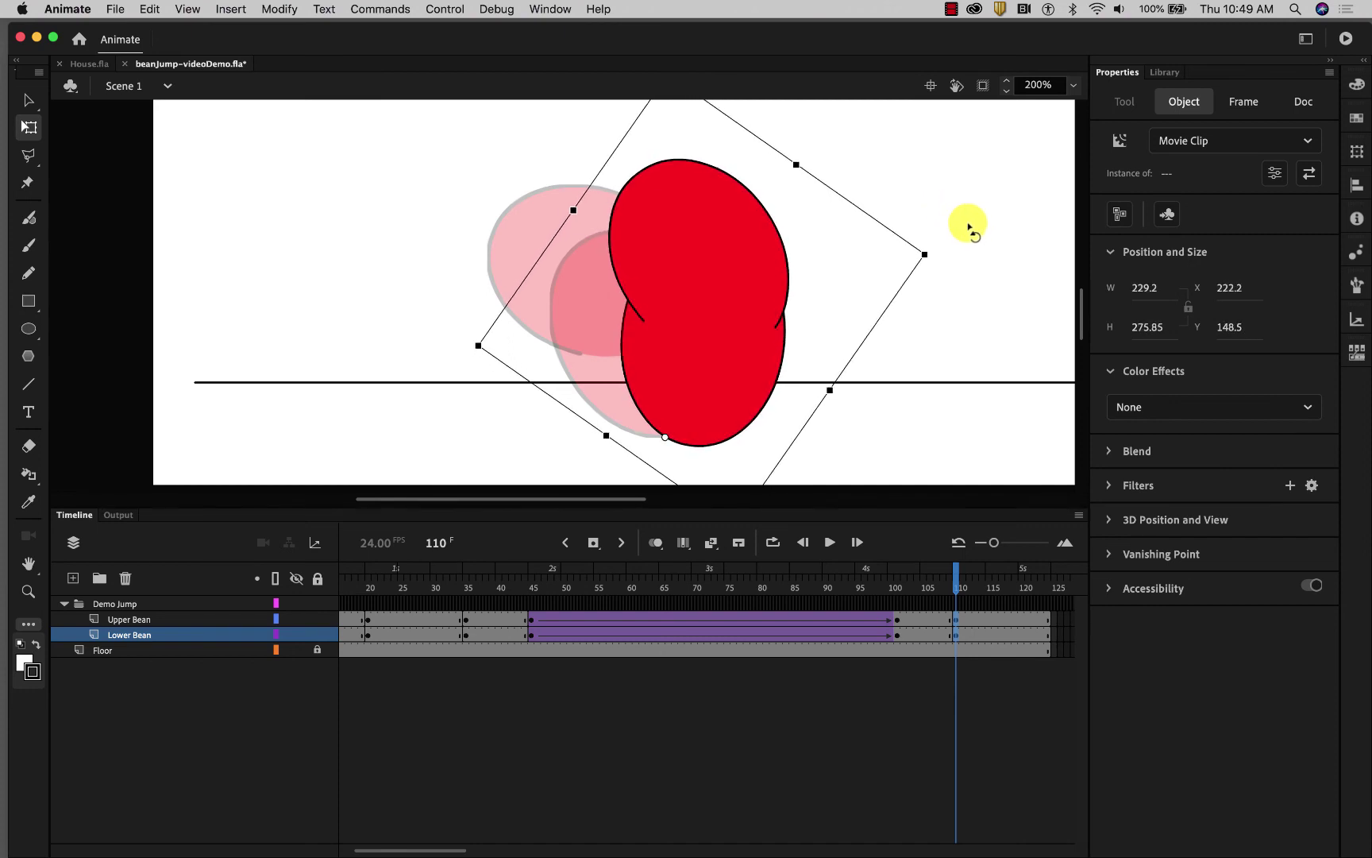
Create classic tweens between the frame 101 and frame 110 keyframes on both bean layers.
{"action": "left_click", "coordinate": [929, 633]}
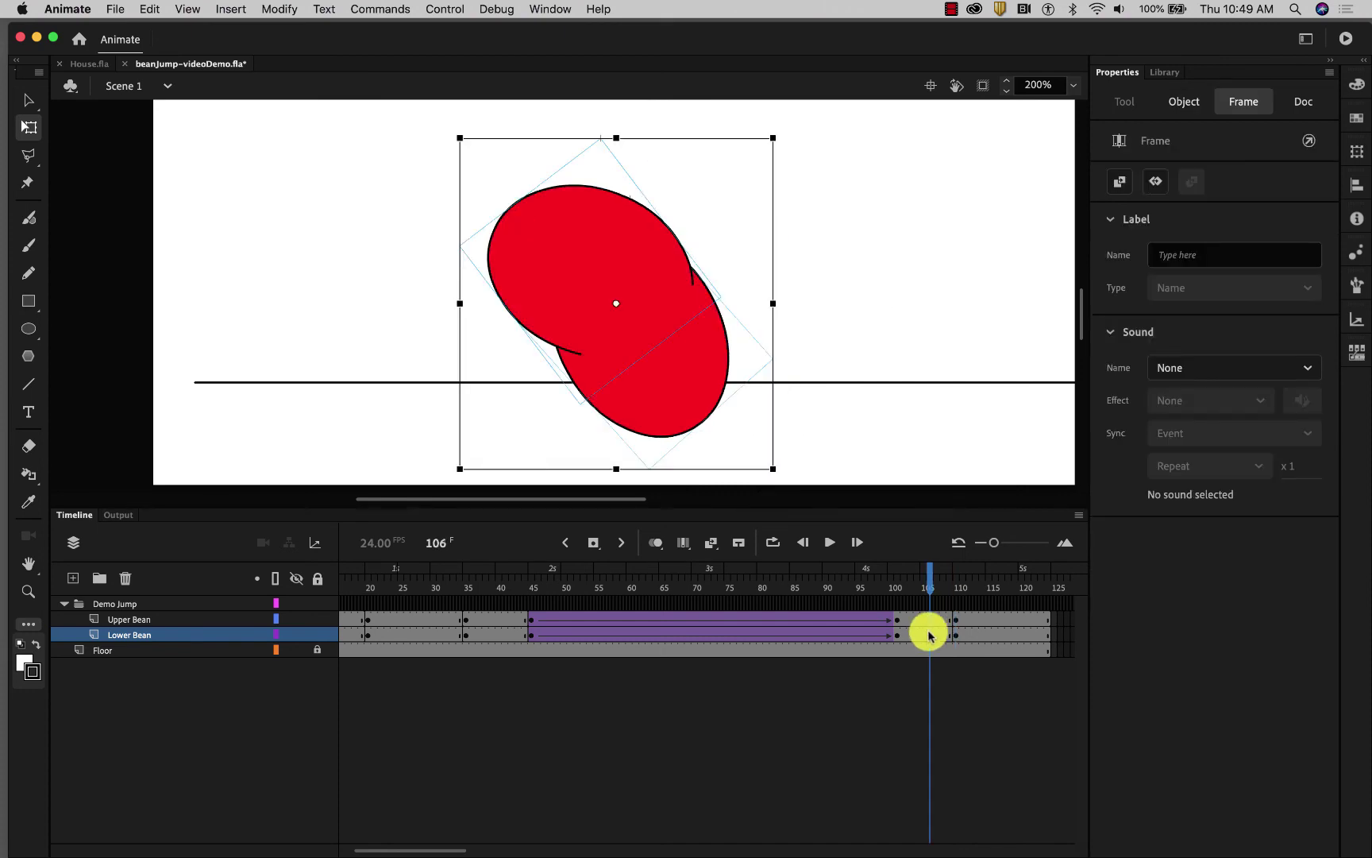
{"action": "right_click", "coordinate": [930, 640]}
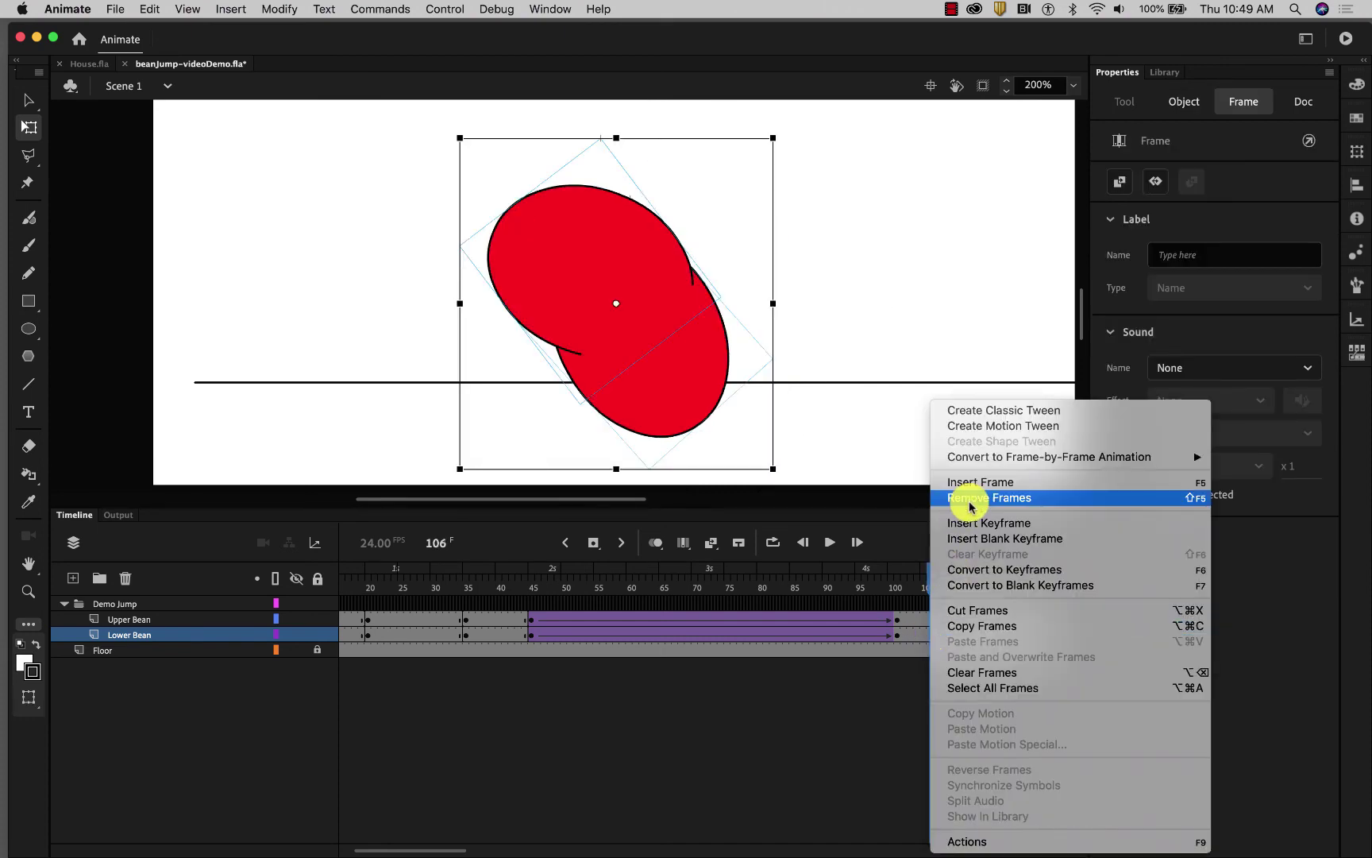
{"action": "left_click", "coordinate": [976, 411]}
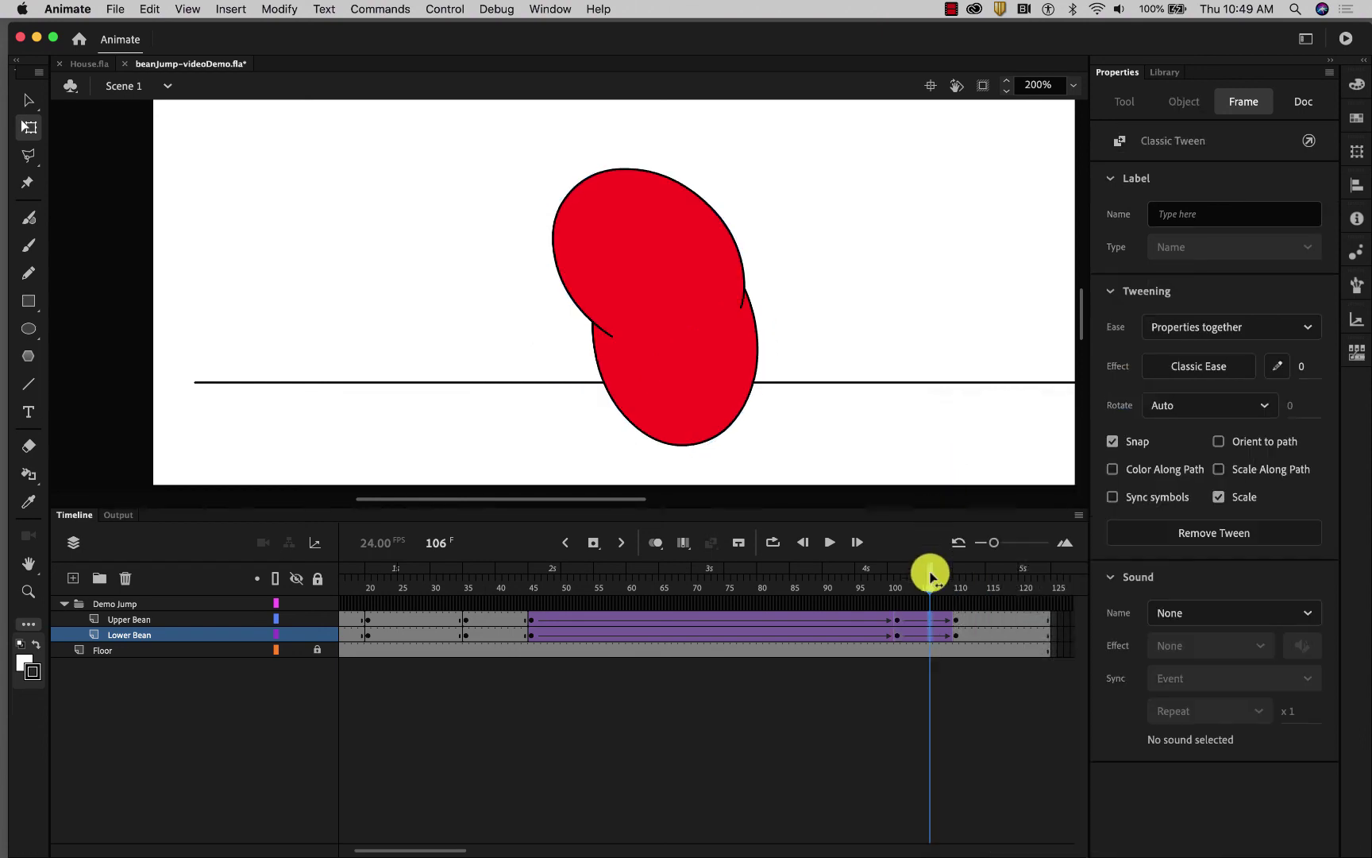
Scrub through the newest tween and play the animation from the beginning to review the bean's motion.
{"action": "left_click_drag", "start_coordinate": [928, 569], "coordinate": [975, 623]}
{"action": "left_click_drag", "start_coordinate": [731, 611], "coordinate": [383, 604]}
{"action": "key", "text": "Return"}
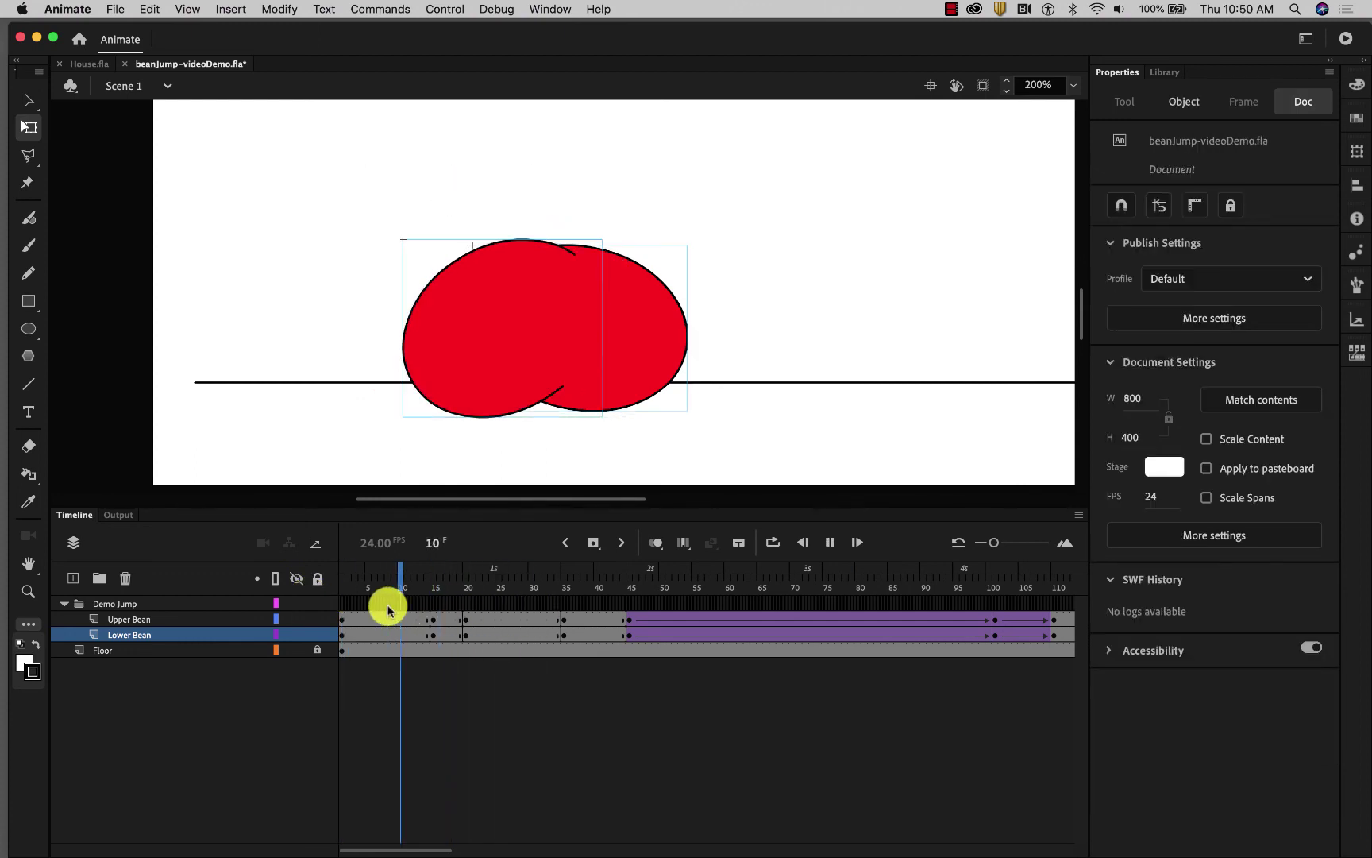
{"action": "key", "text": "Return"}
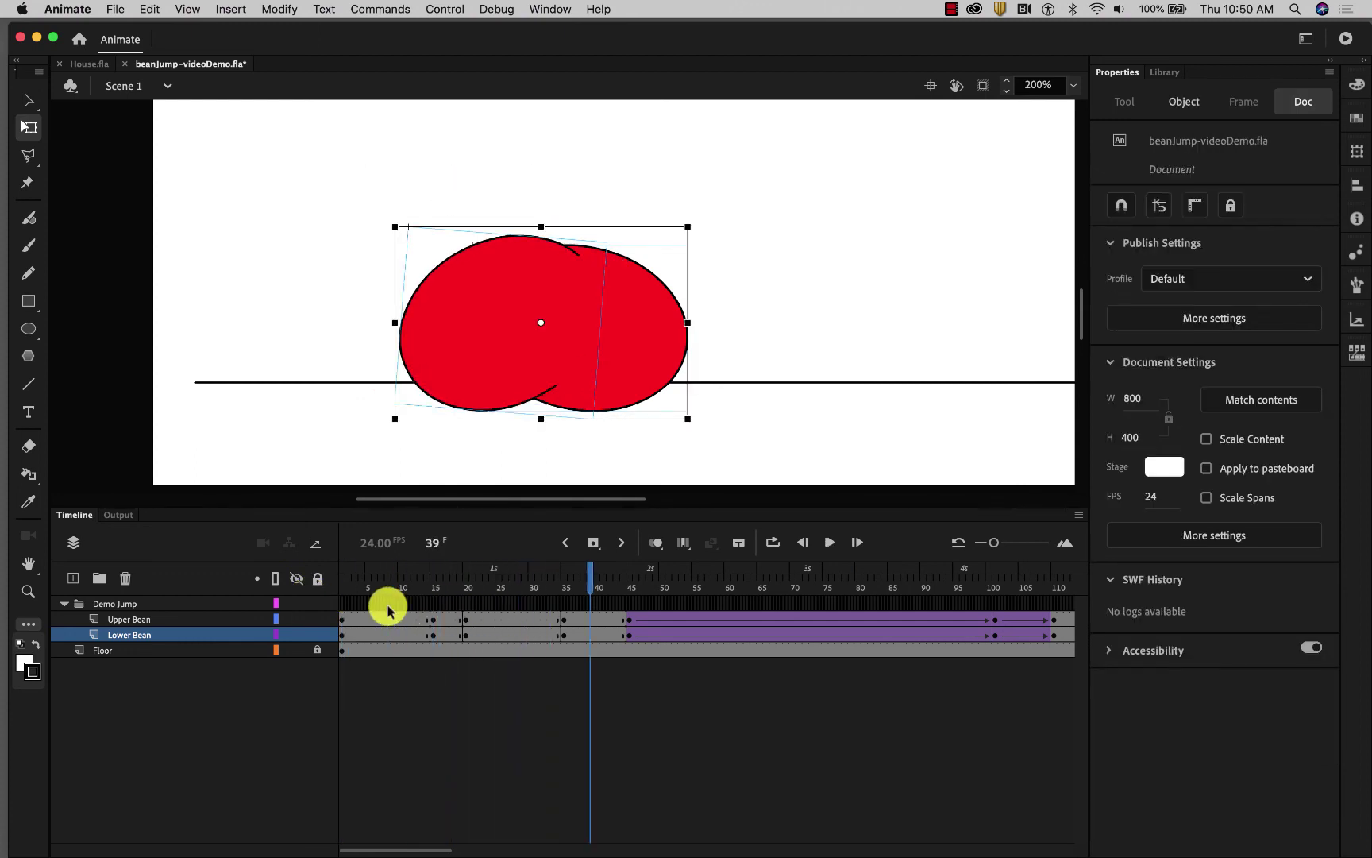
Create classic tweens between the frame 15 and frame 20 keyframes on both the Upper Bean and Lower Bean layers.
{"action": "left_click", "coordinate": [449, 592]}
{"action": "left_click", "coordinate": [448, 620]}
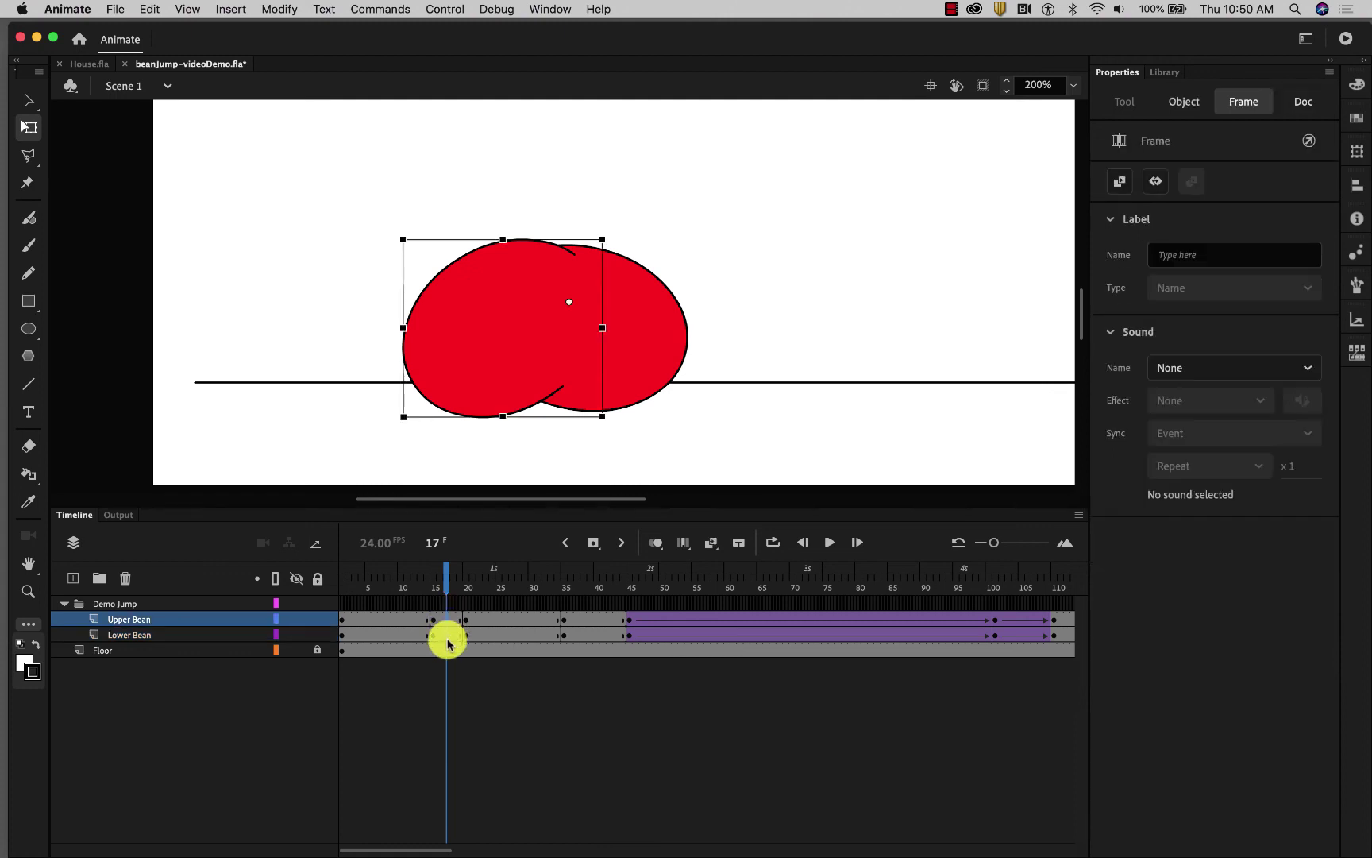
{"action": "left_click", "coordinate": [447, 640]}
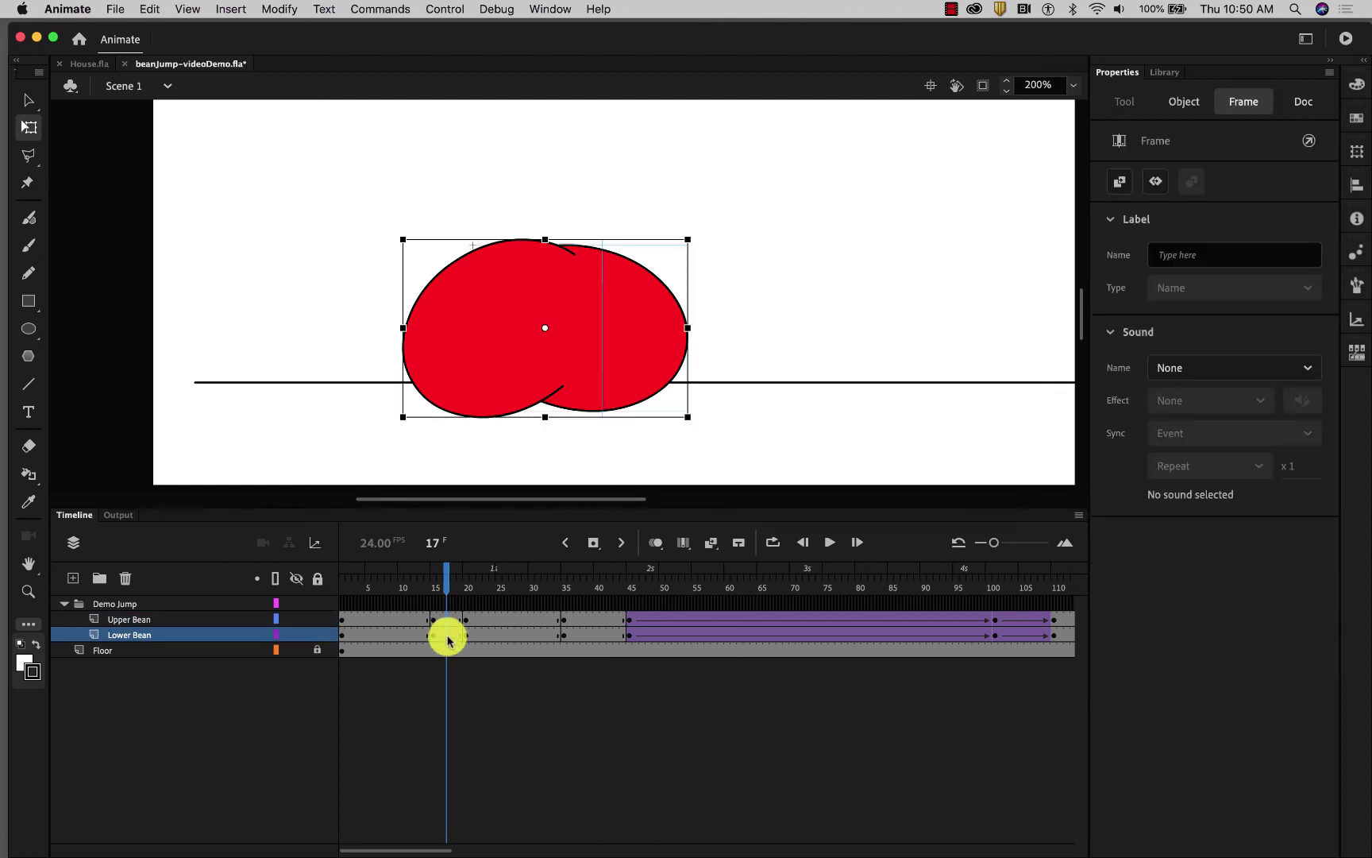
{"action": "right_click", "coordinate": [447, 640]}
{"action": "mouse_move", "coordinate": [517, 459]}
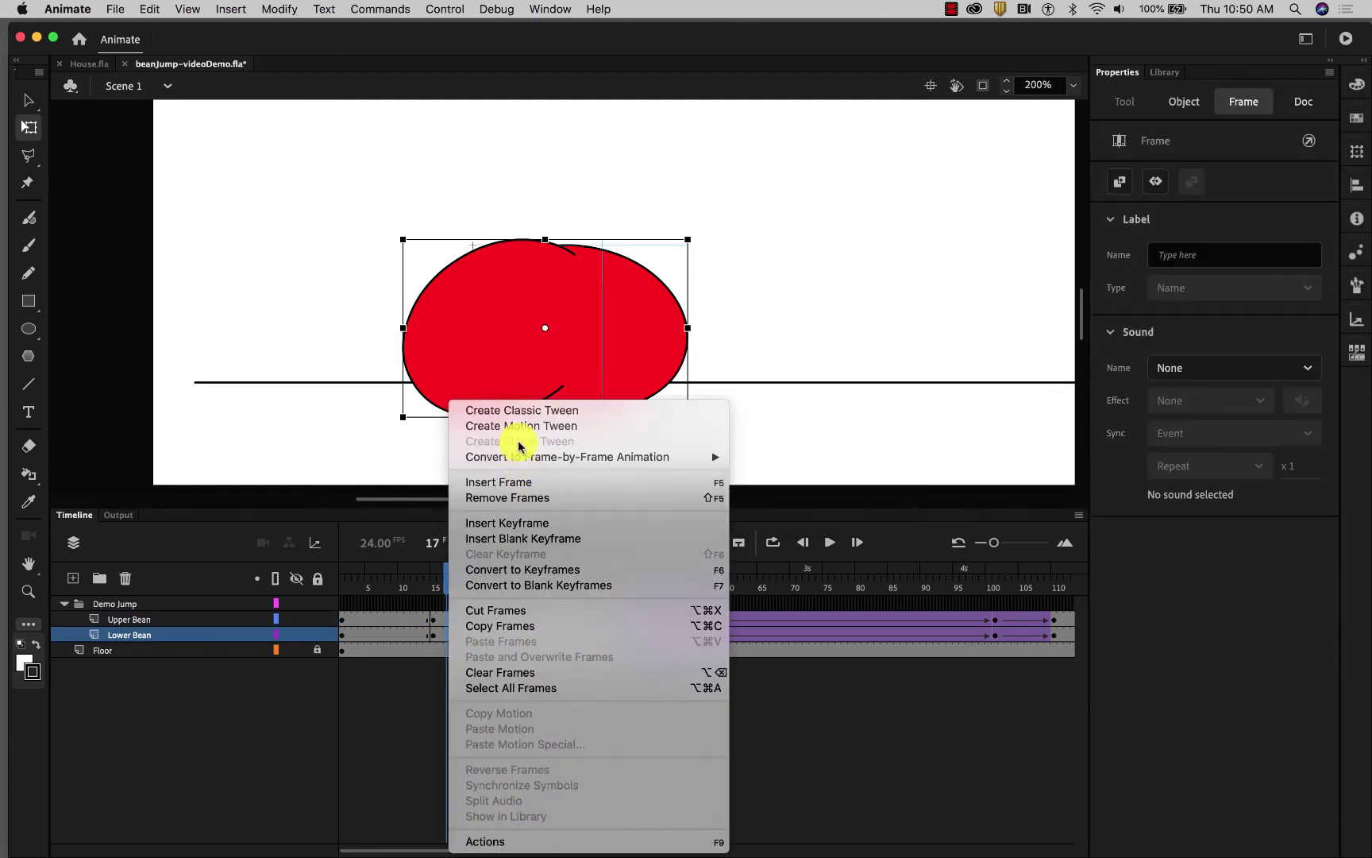
{"action": "left_click", "coordinate": [516, 409]}
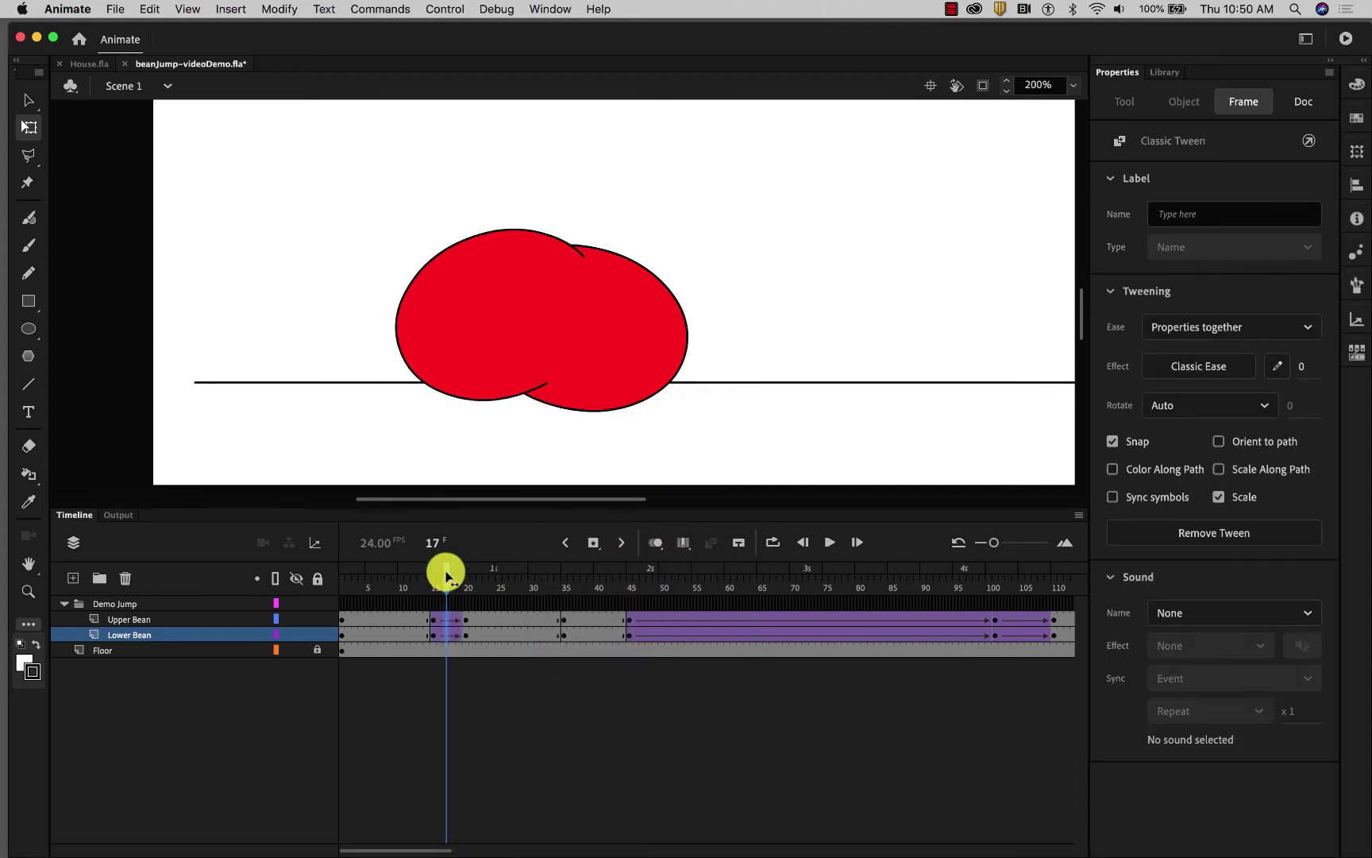
Play the animation from near its start to review the newest tween, and scrub on into the long tween around frame 67.
{"action": "left_click_drag", "start_coordinate": [447, 570], "coordinate": [379, 572]}
{"action": "key", "text": "Return"}
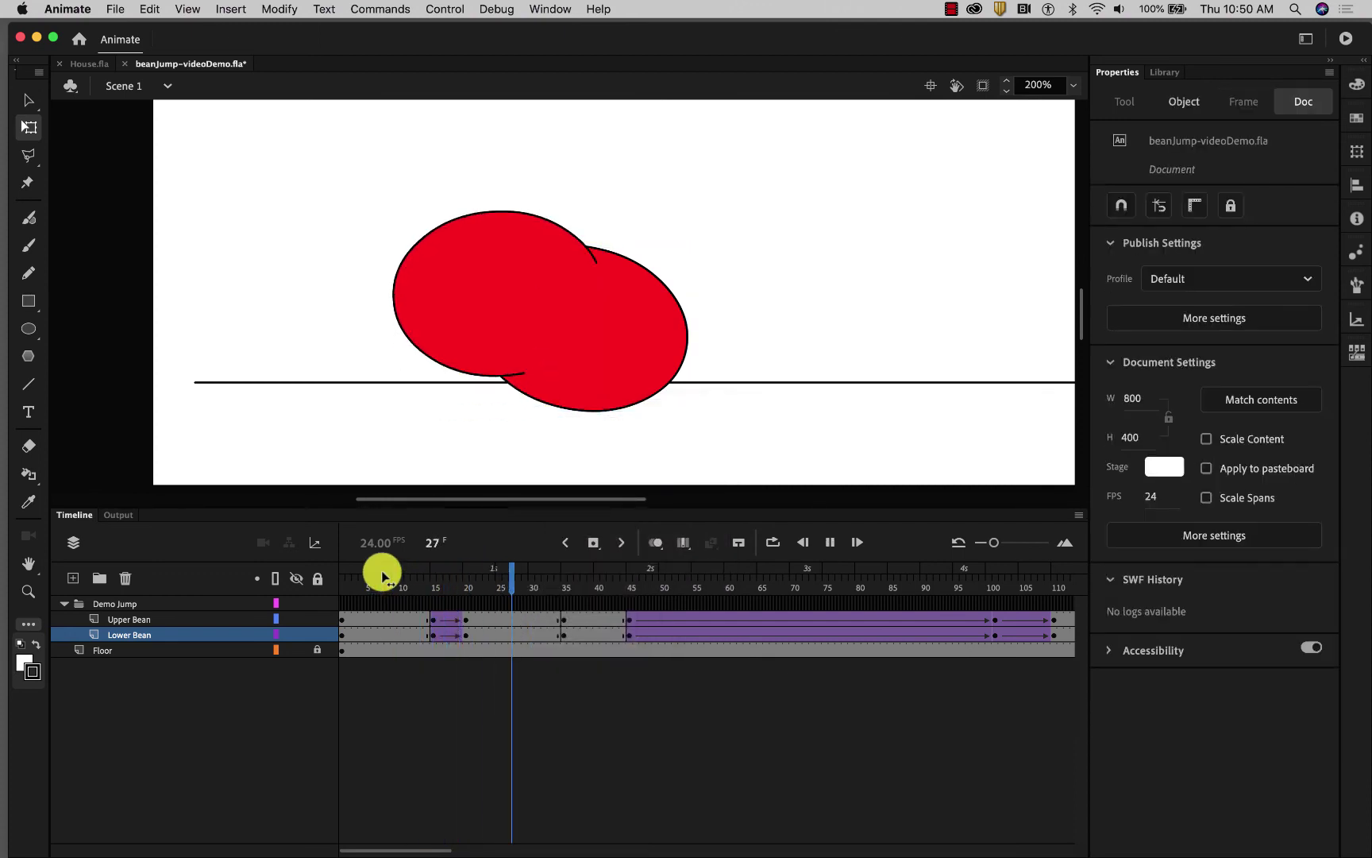
{"action": "key", "text": "Return"}
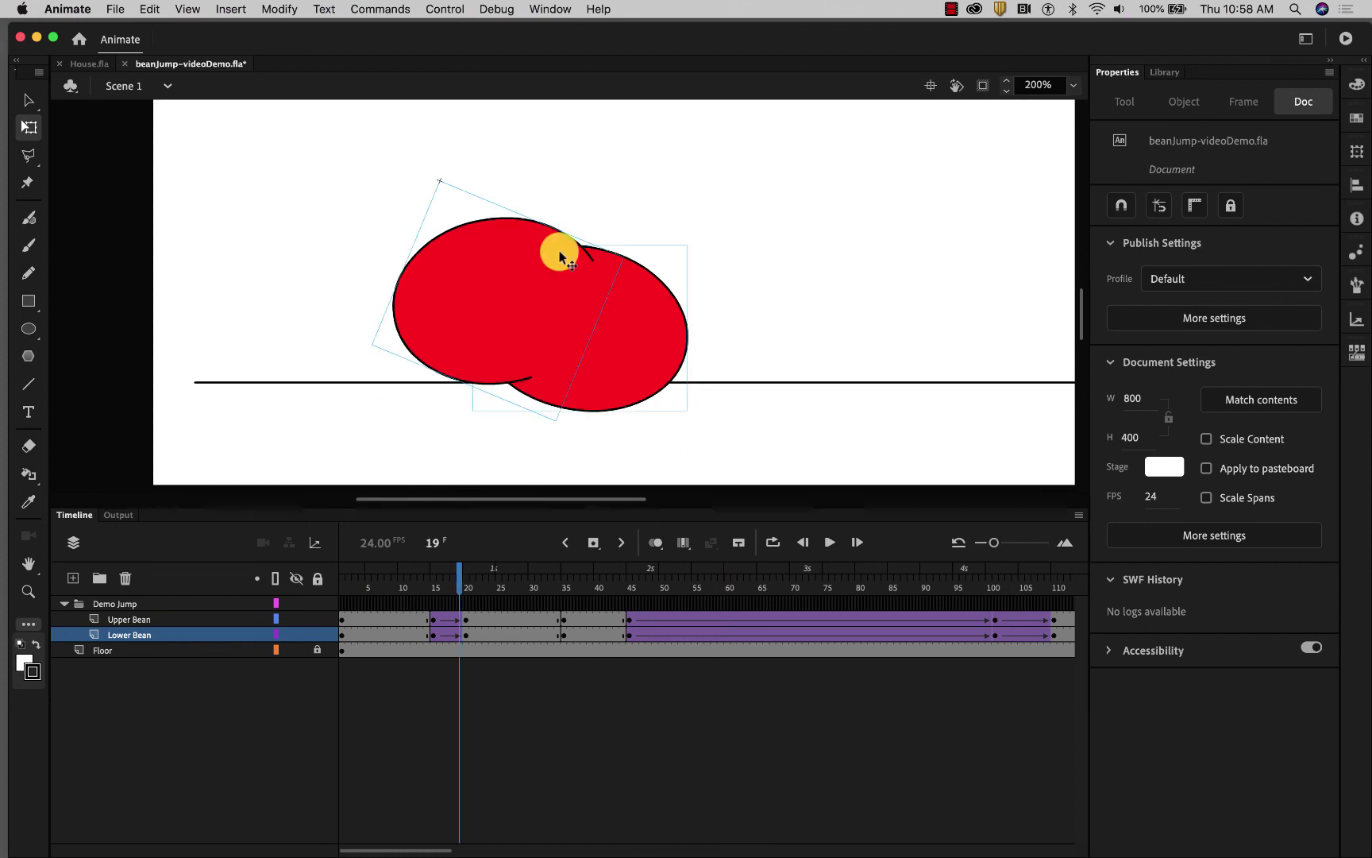
{"action": "left_click_drag", "start_coordinate": [464, 578], "coordinate": [348, 583]}
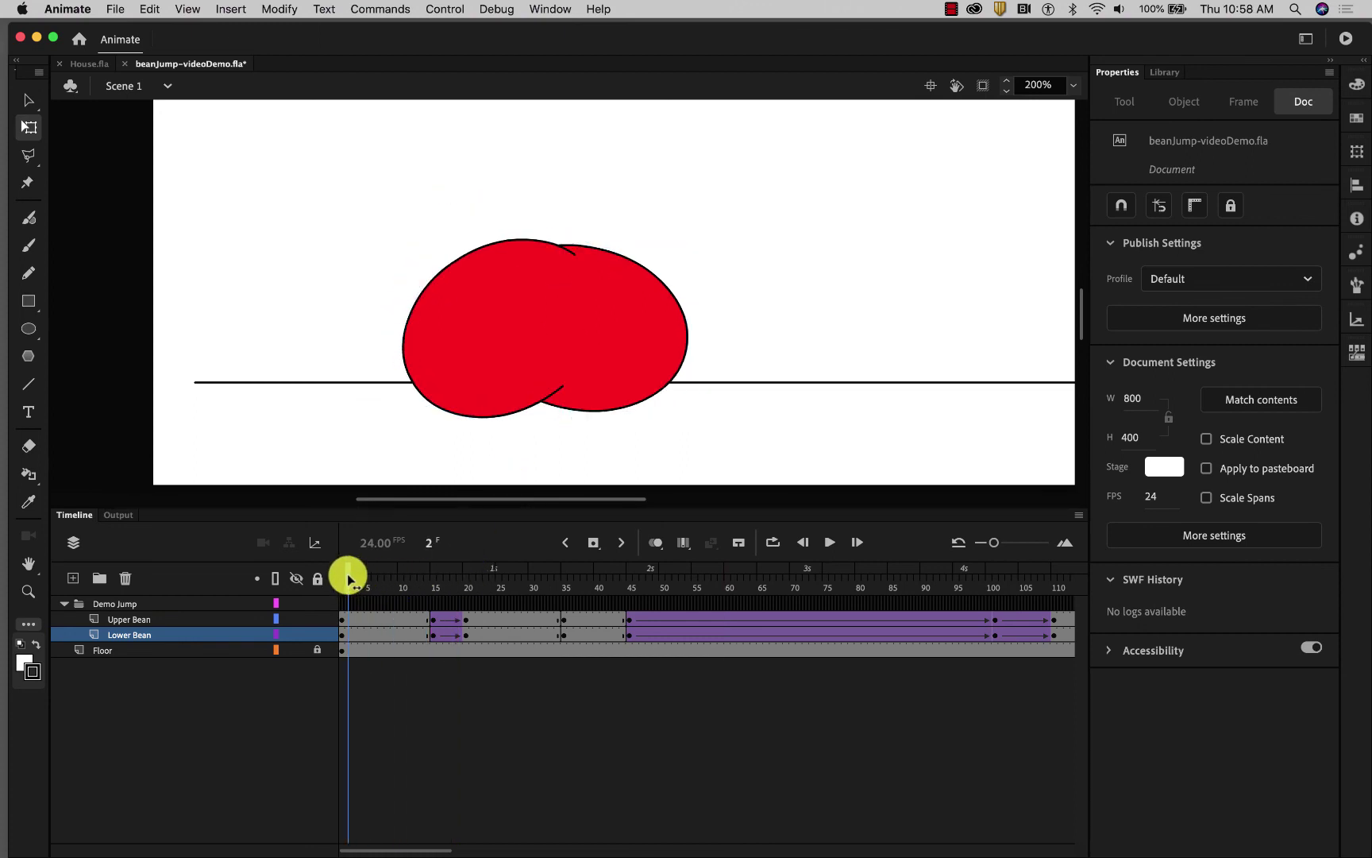
{"action": "key", "text": "Return"}
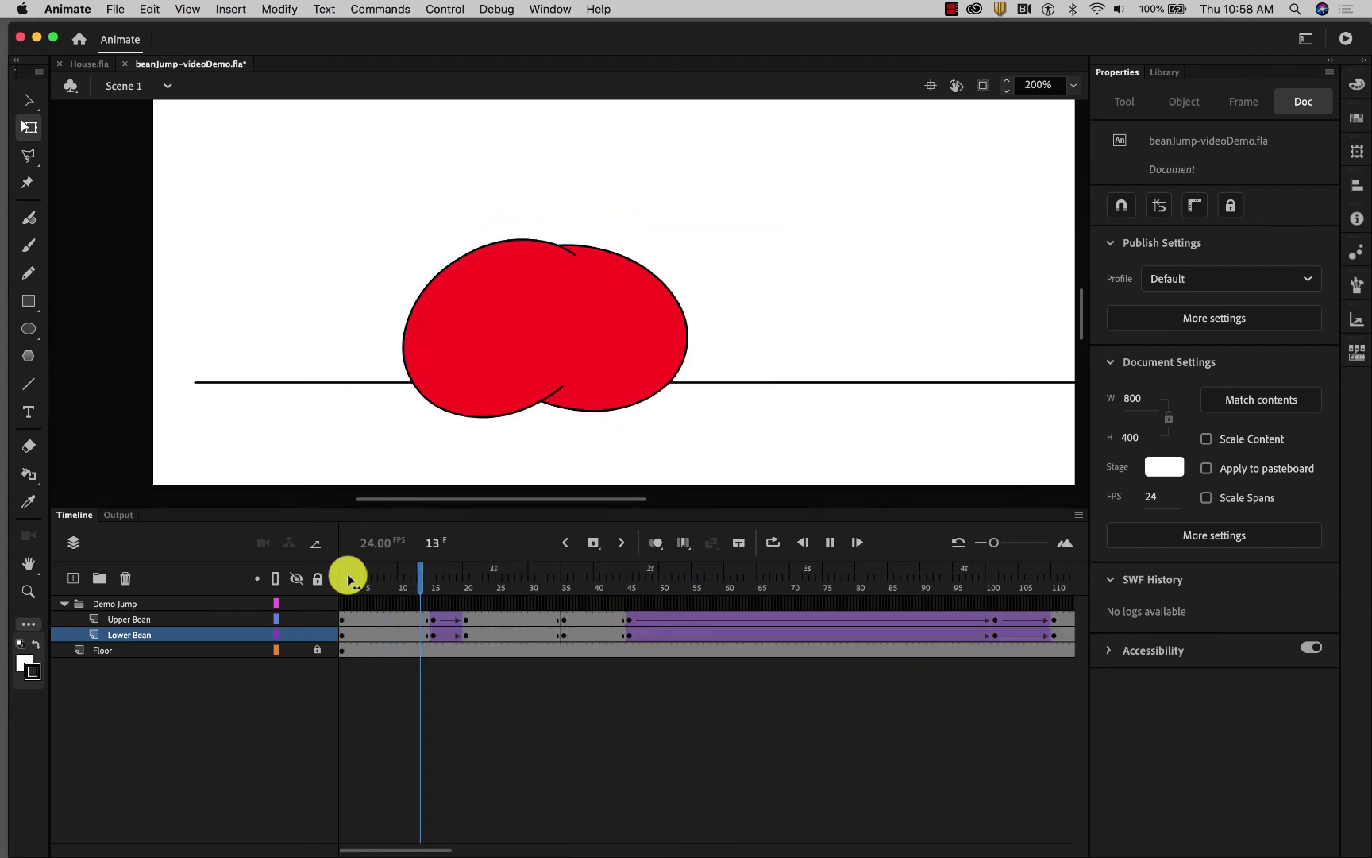
{"action": "left_click", "coordinate": [398, 582]}
{"action": "left_click_drag", "start_coordinate": [392, 578], "coordinate": [772, 594]}
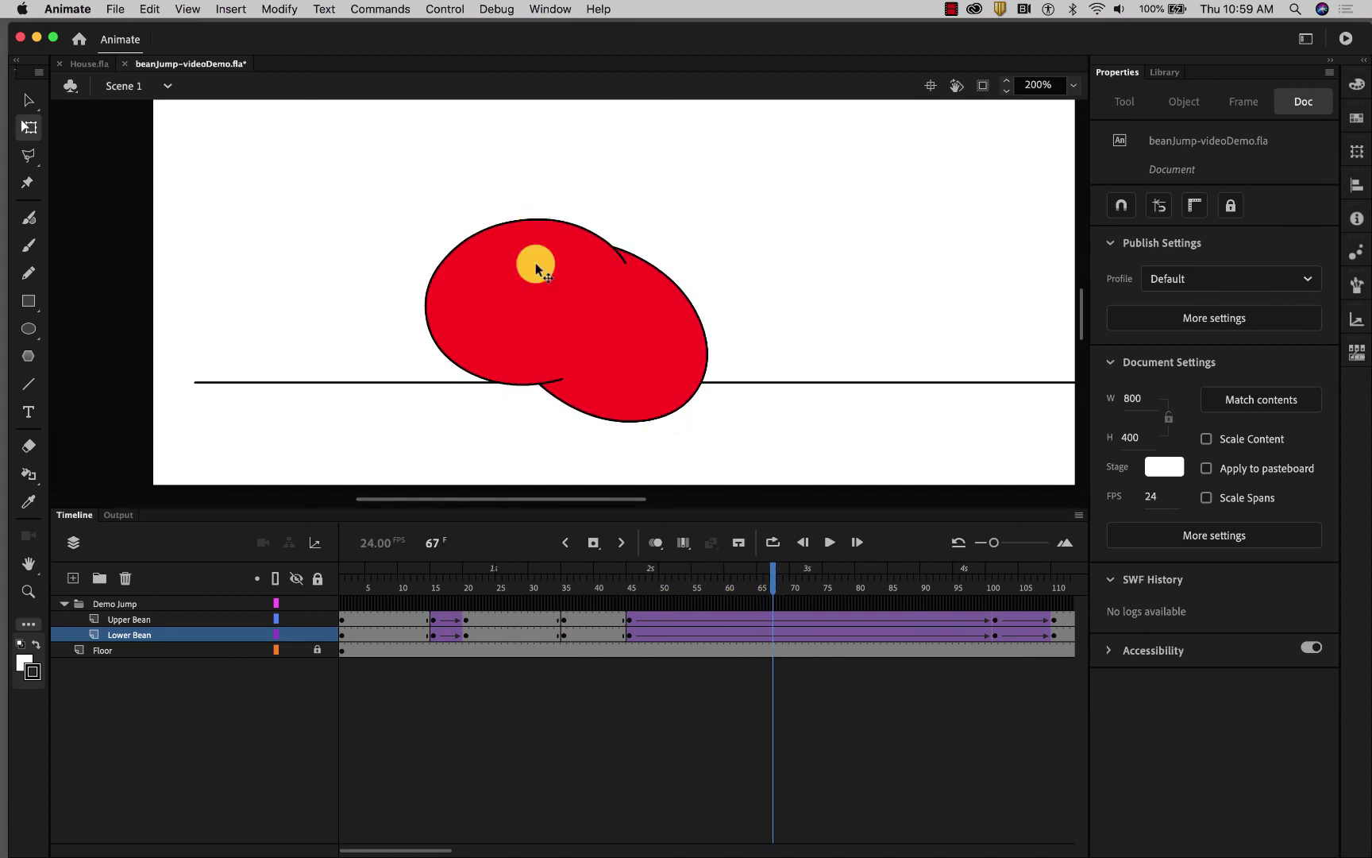
Set the ease strength of the Upper Bean layer's classic tween between frames 45 and 101 to -100.
{"action": "left_click", "coordinate": [777, 620]}
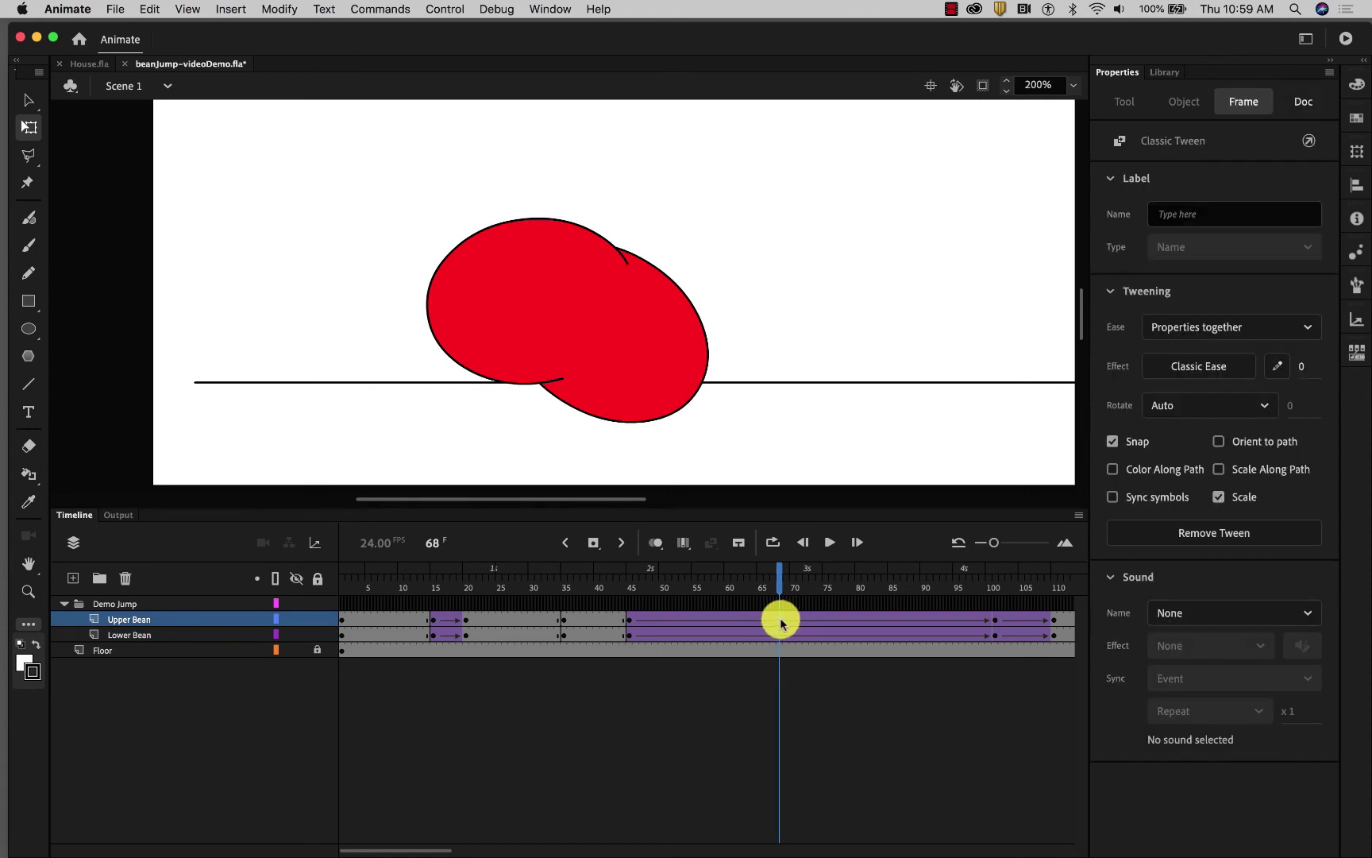
{"action": "left_click_drag", "start_coordinate": [780, 624], "coordinate": [711, 620]}
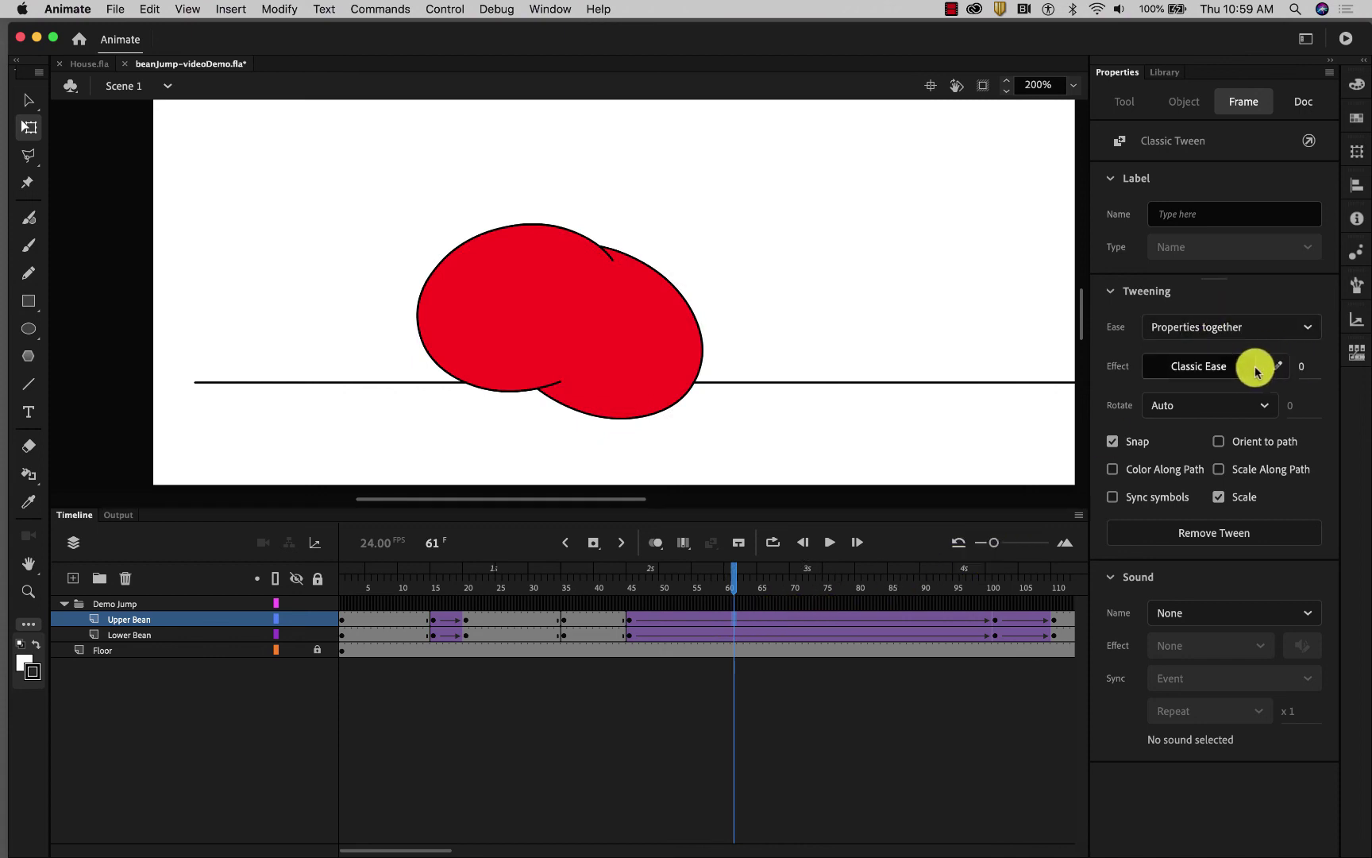
{"action": "left_click", "coordinate": [1303, 376]}
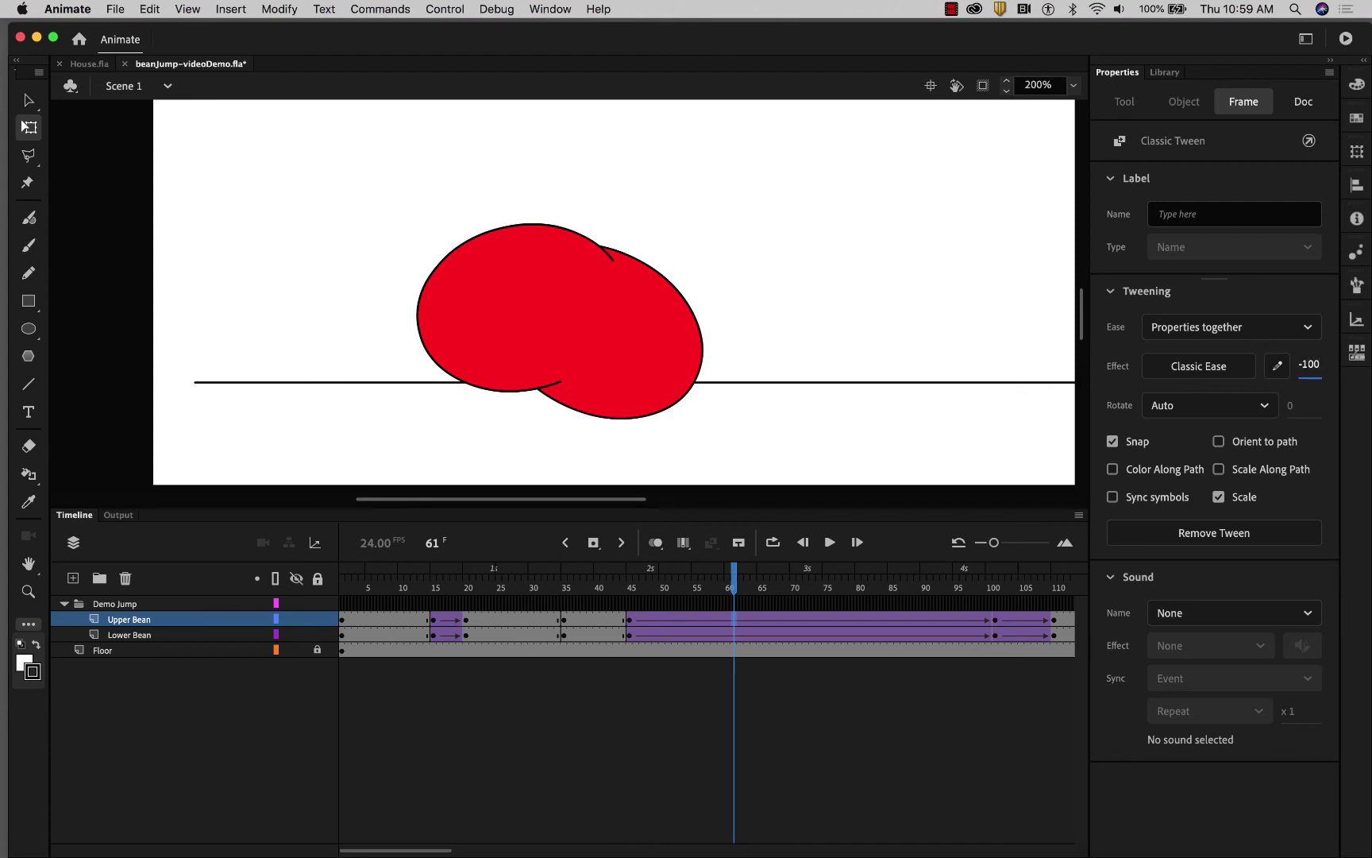
{"action": "key", "text": "Return"}
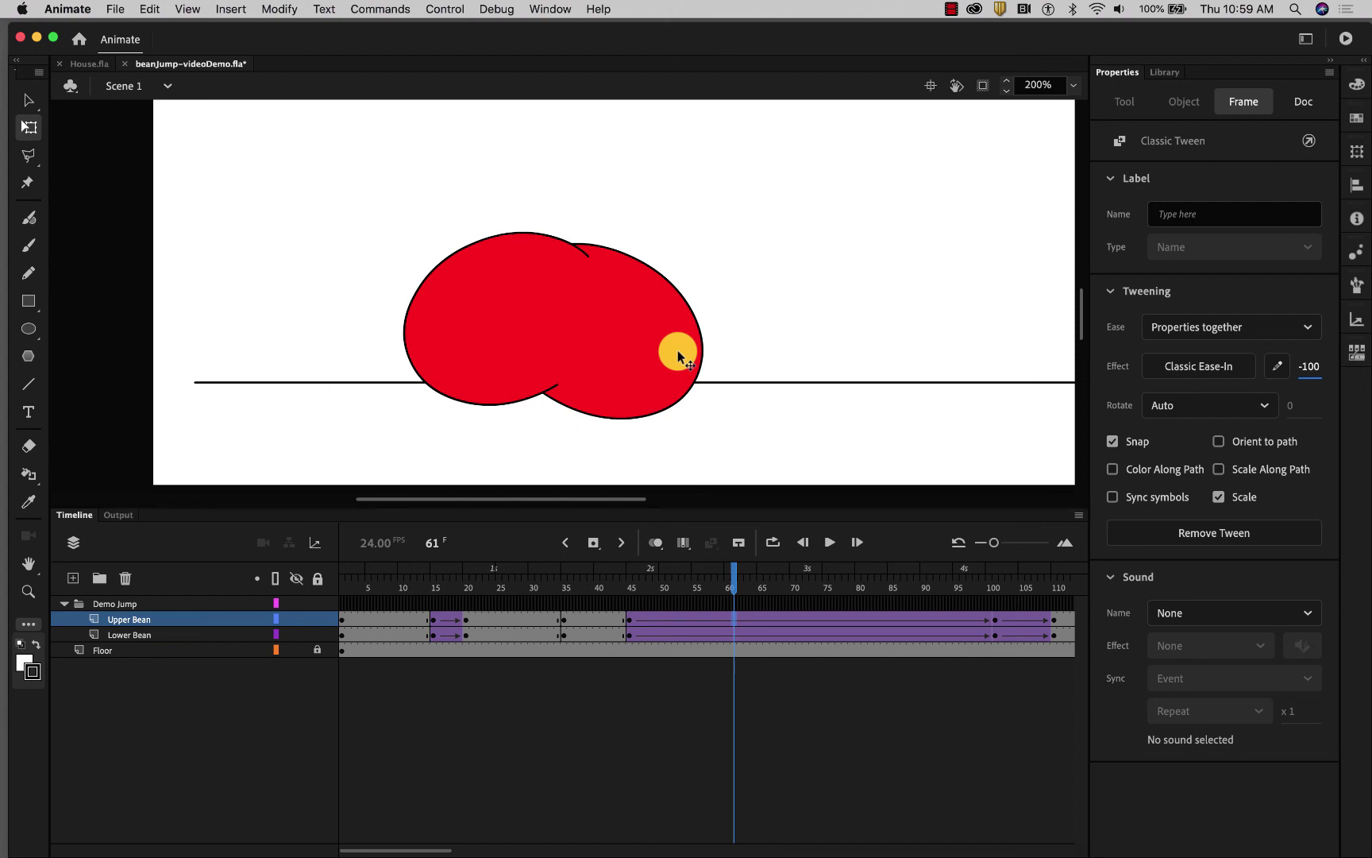
Set the ease strength of the Lower Bean layer's classic tween between frames 45 and 101 to 100.
{"action": "left_click", "coordinate": [737, 635]}
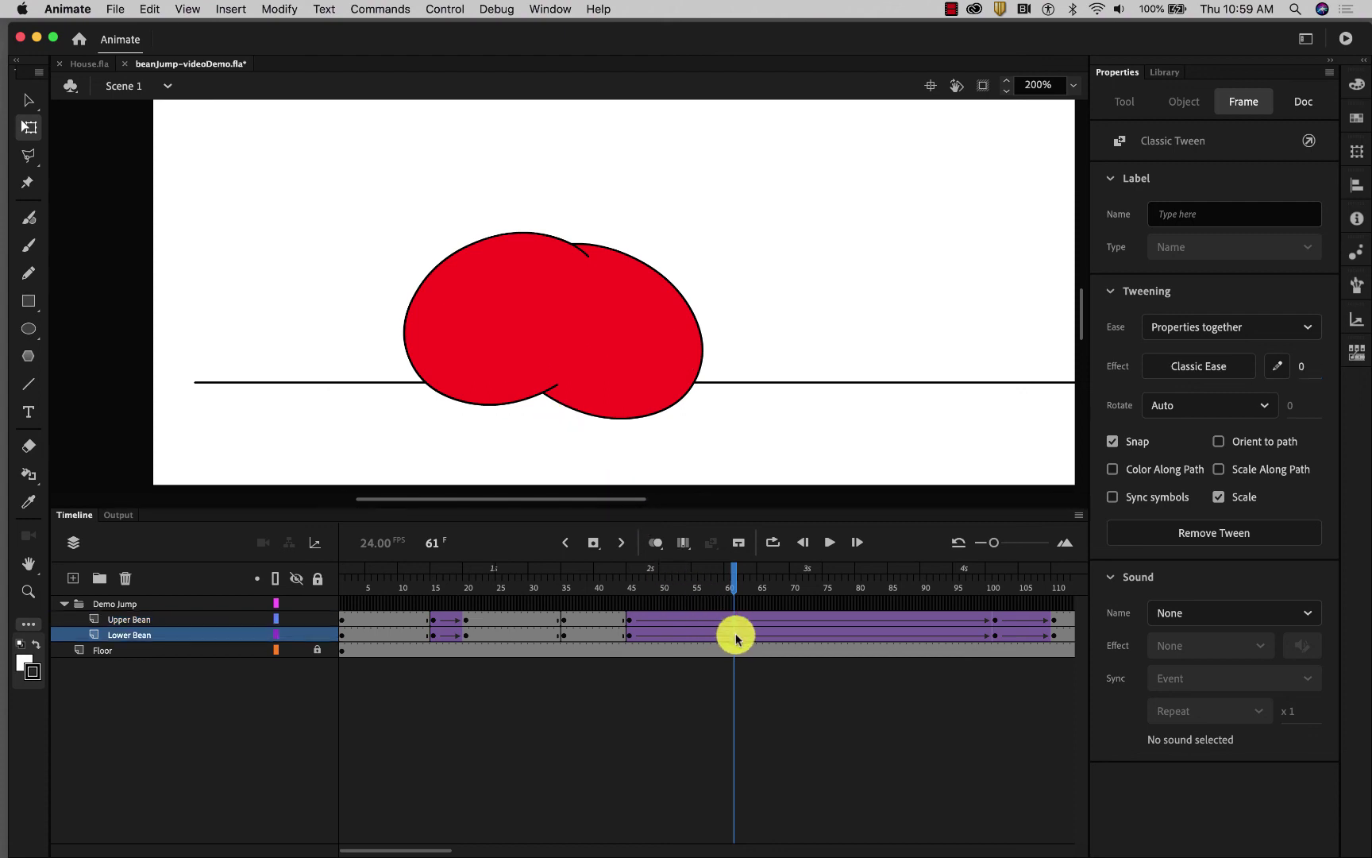
{"action": "left_click", "coordinate": [1303, 369]}
{"action": "type", "text": "100"}
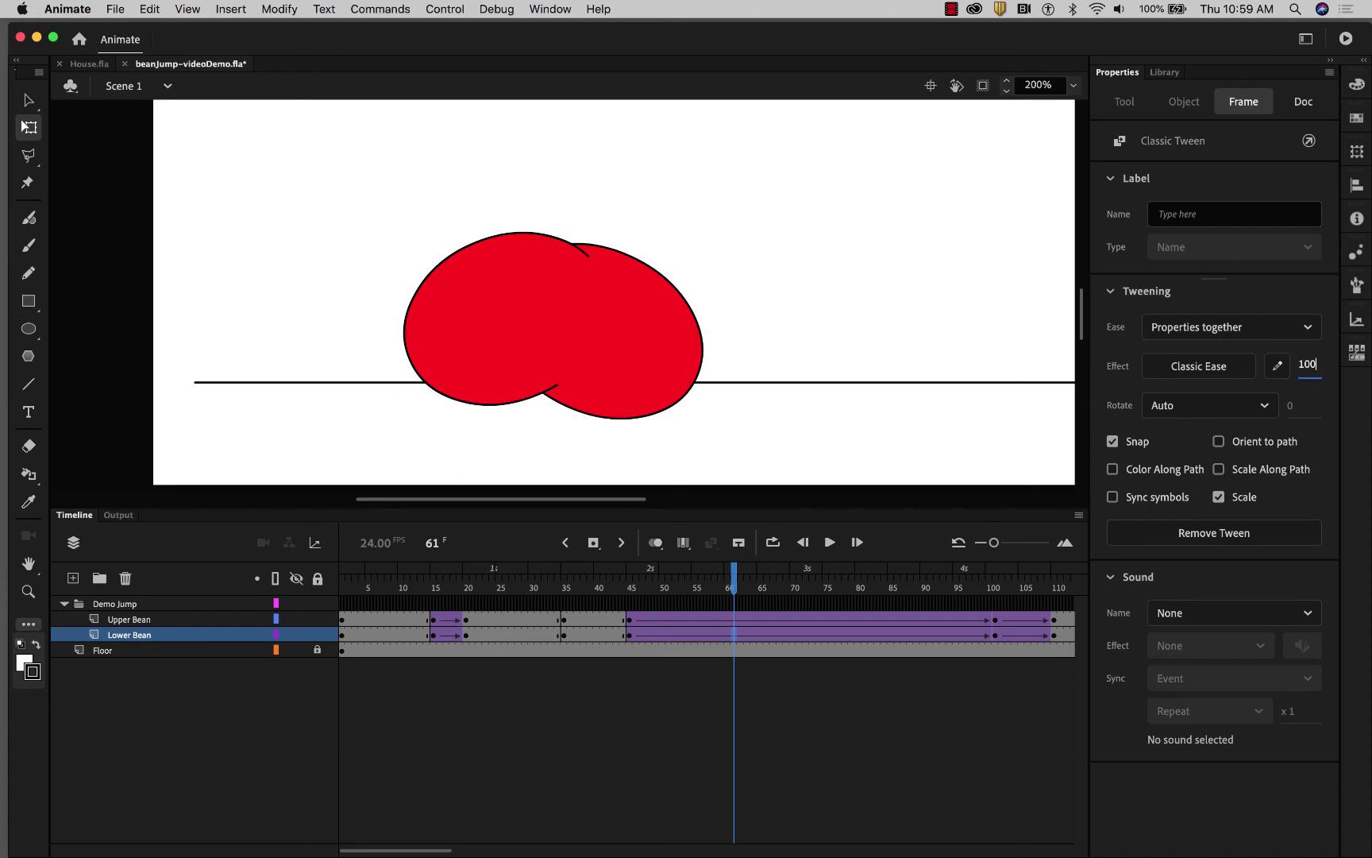
{"action": "key", "text": "Return"}
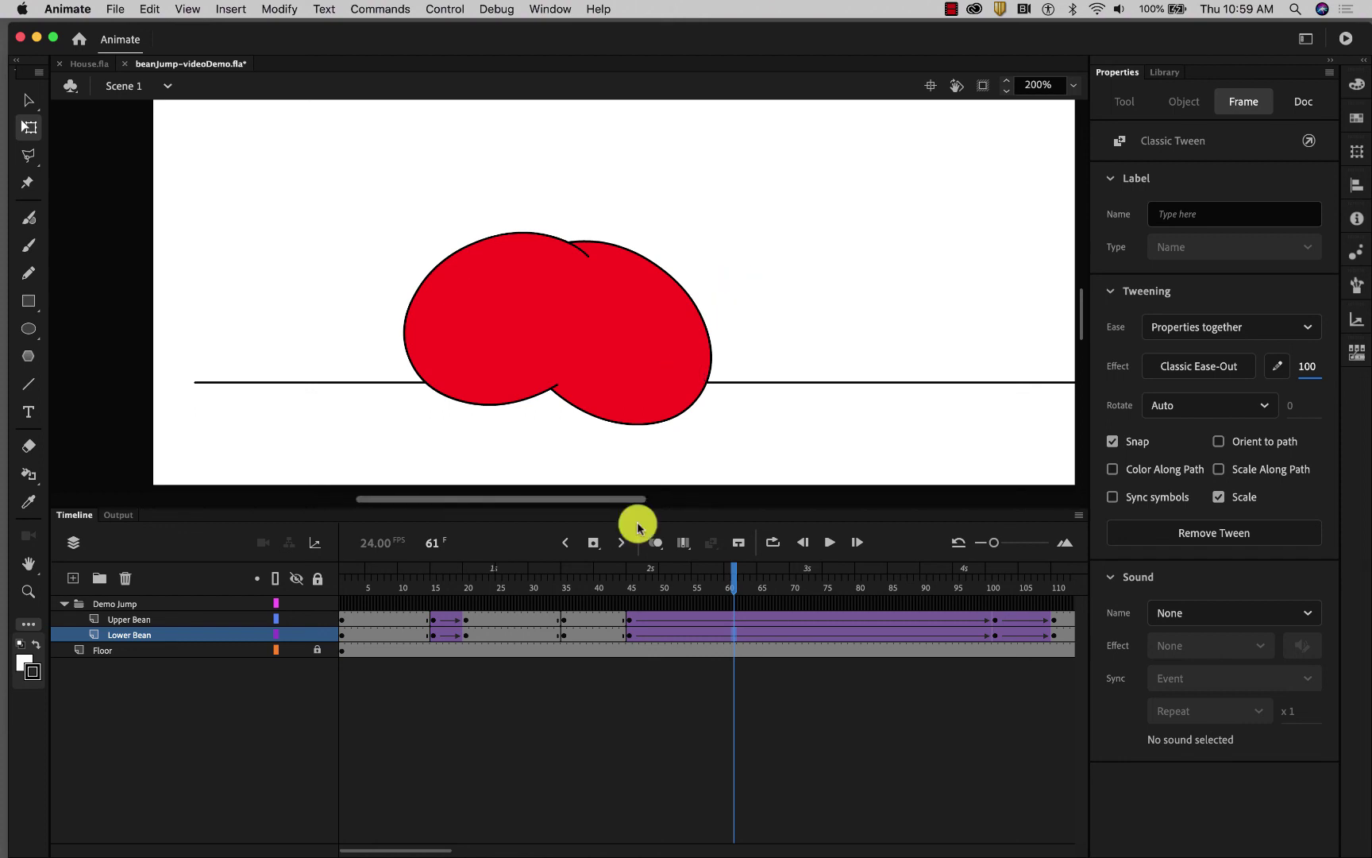
Play the animation from frame 41 to review the eased motion, and return the playhead to frame 1.
{"action": "left_click_drag", "start_coordinate": [734, 585], "coordinate": [607, 573]}
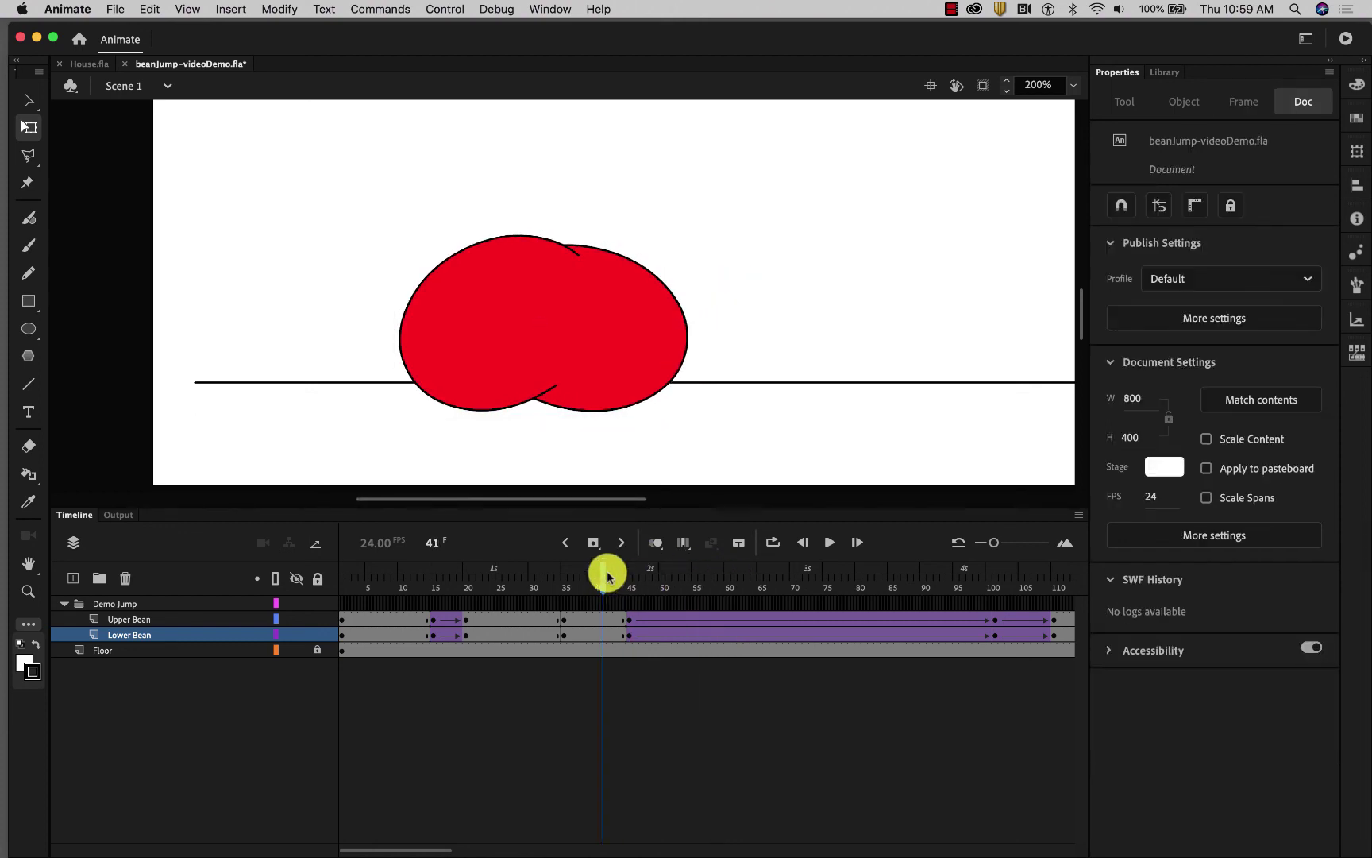
{"action": "key", "text": "Return"}
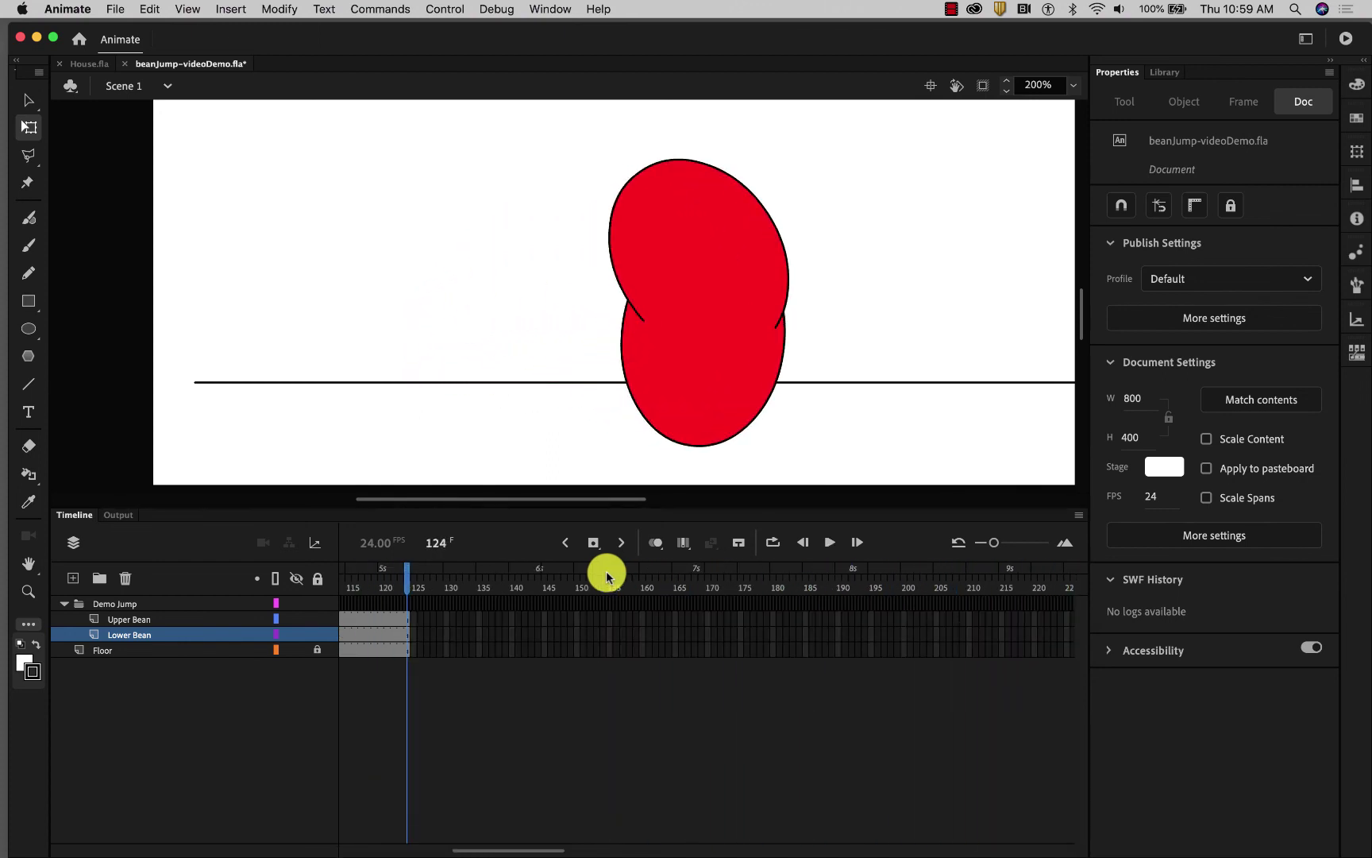
{"action": "left_click_drag", "start_coordinate": [407, 582], "coordinate": [87, 589]}
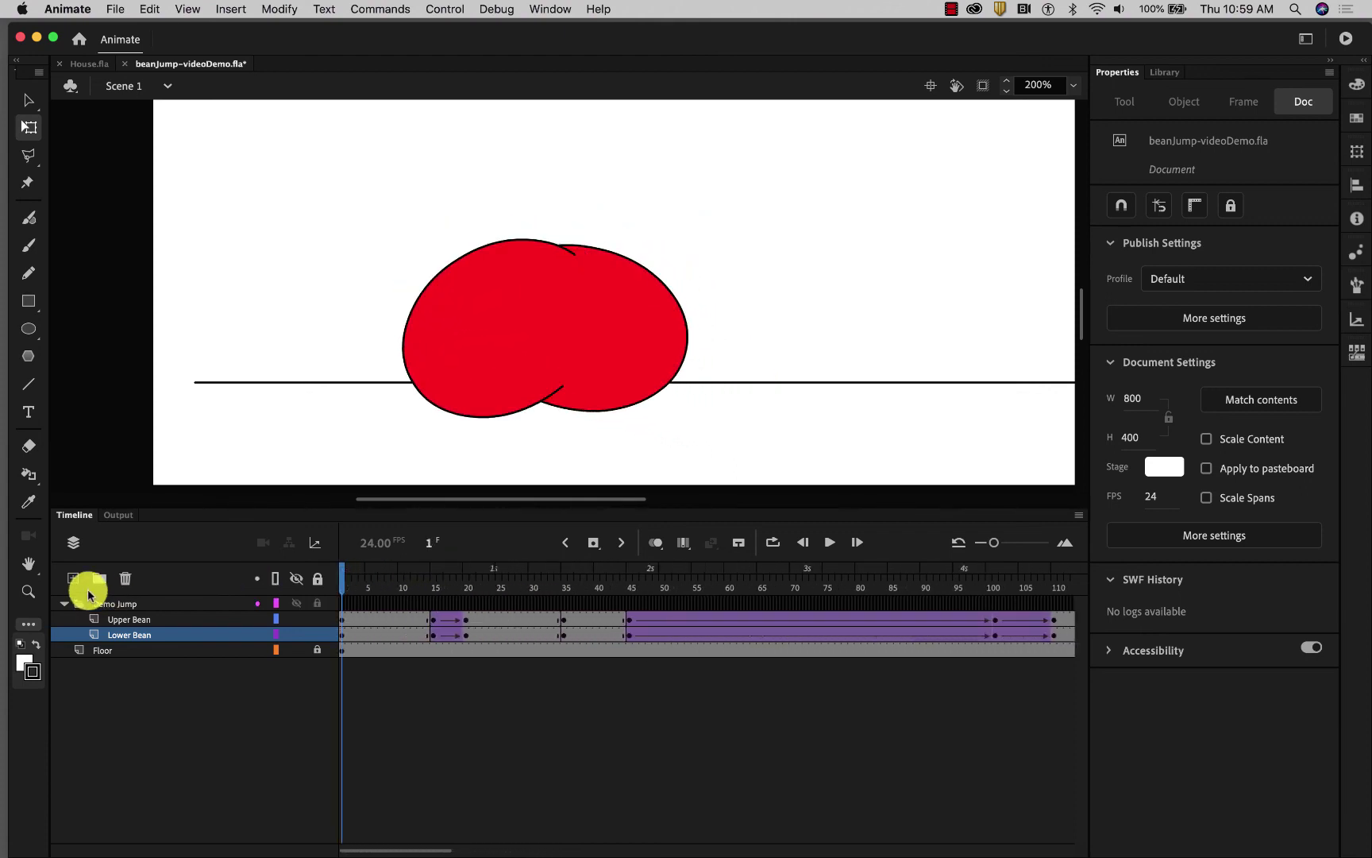